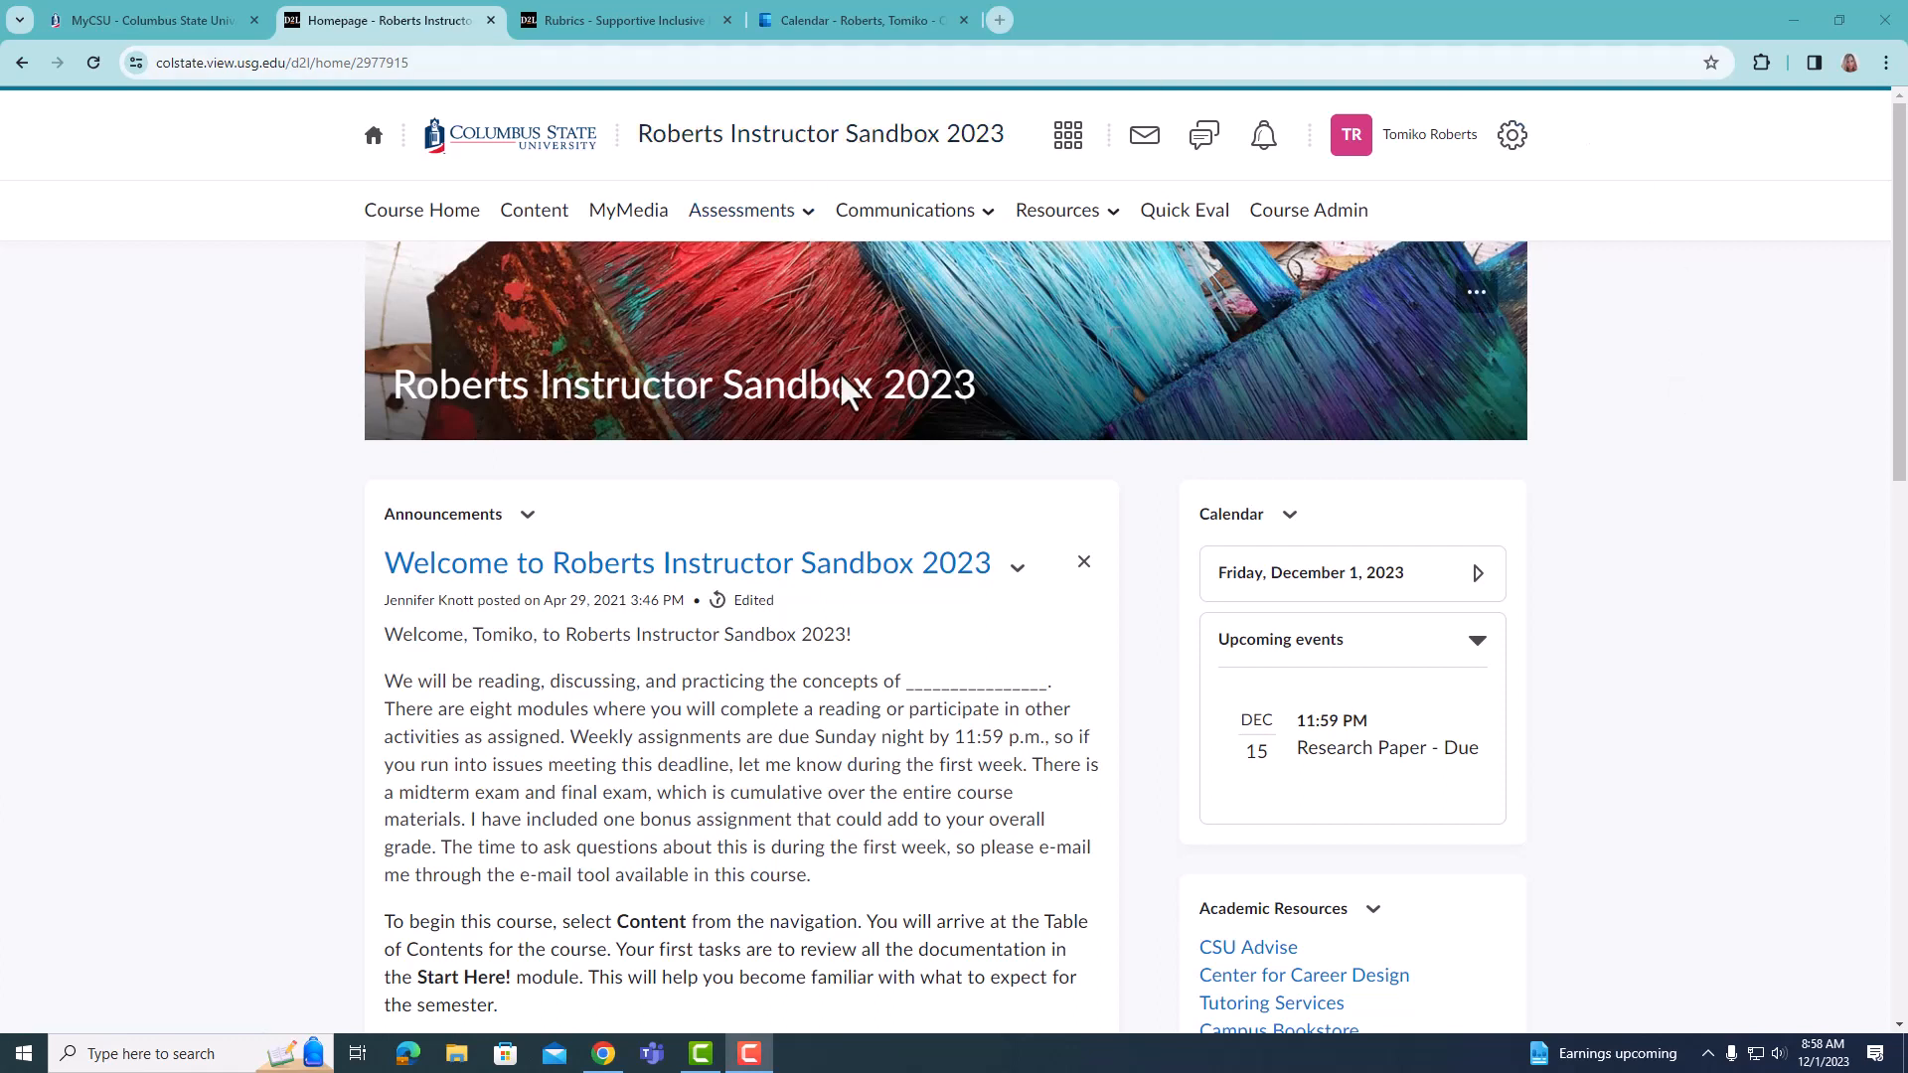
- Open the Research Paper assignment from the course's assignments for editing
left_click(801, 216)
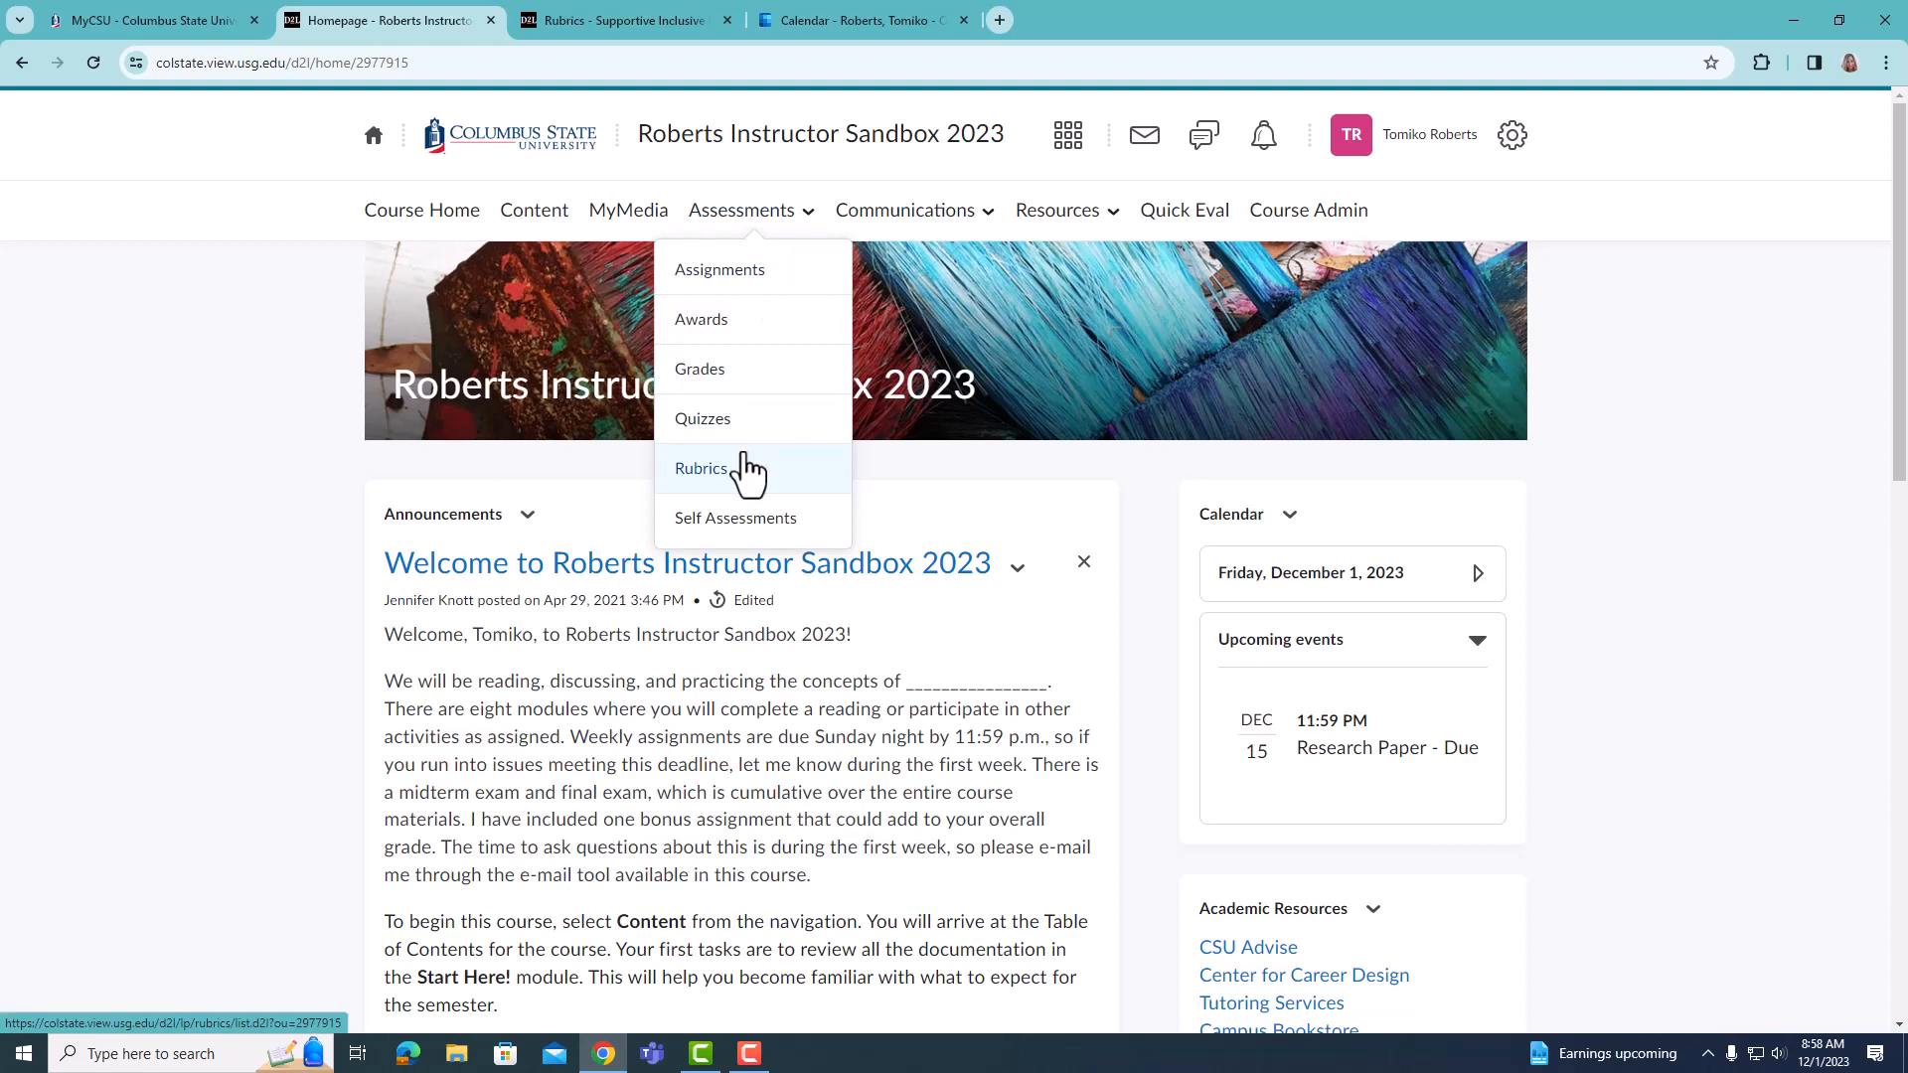
left_click(752, 288)
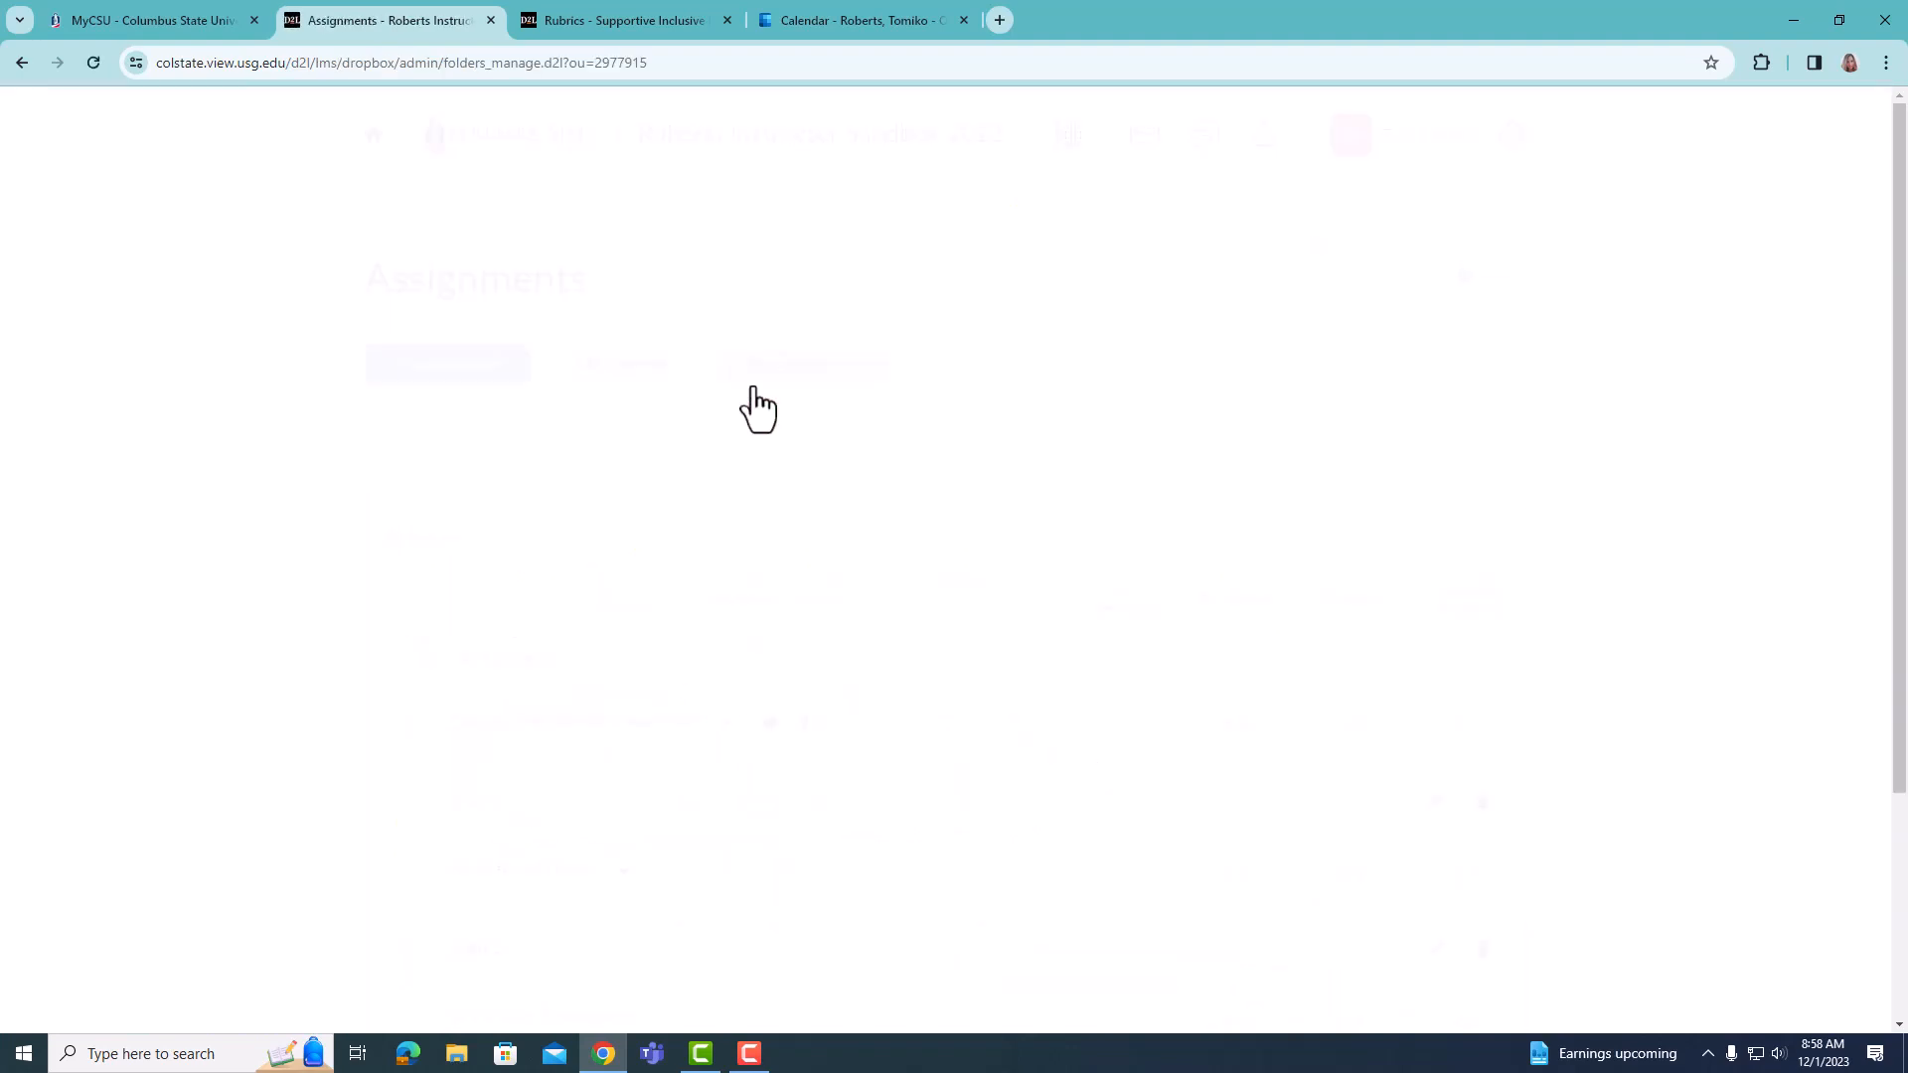
scroll(741, 485, "down", 3)
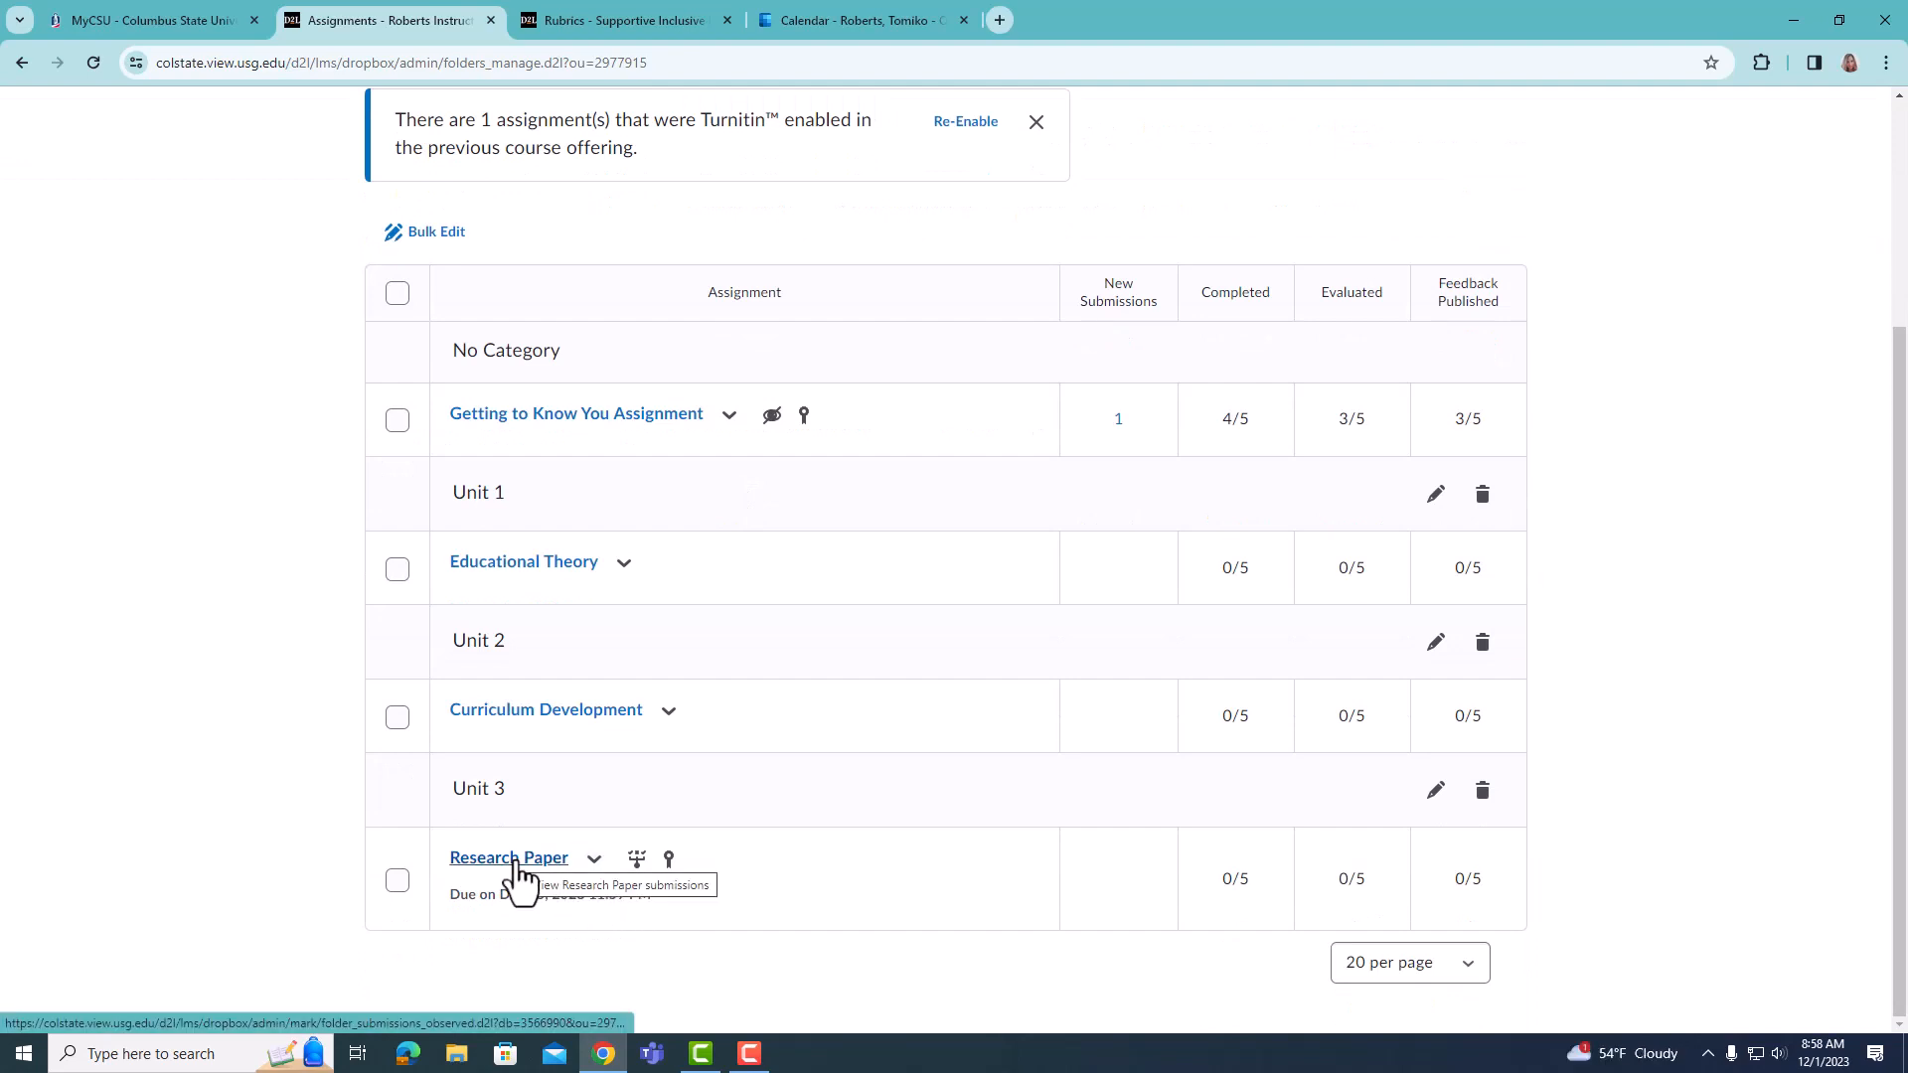
left_click(596, 861)
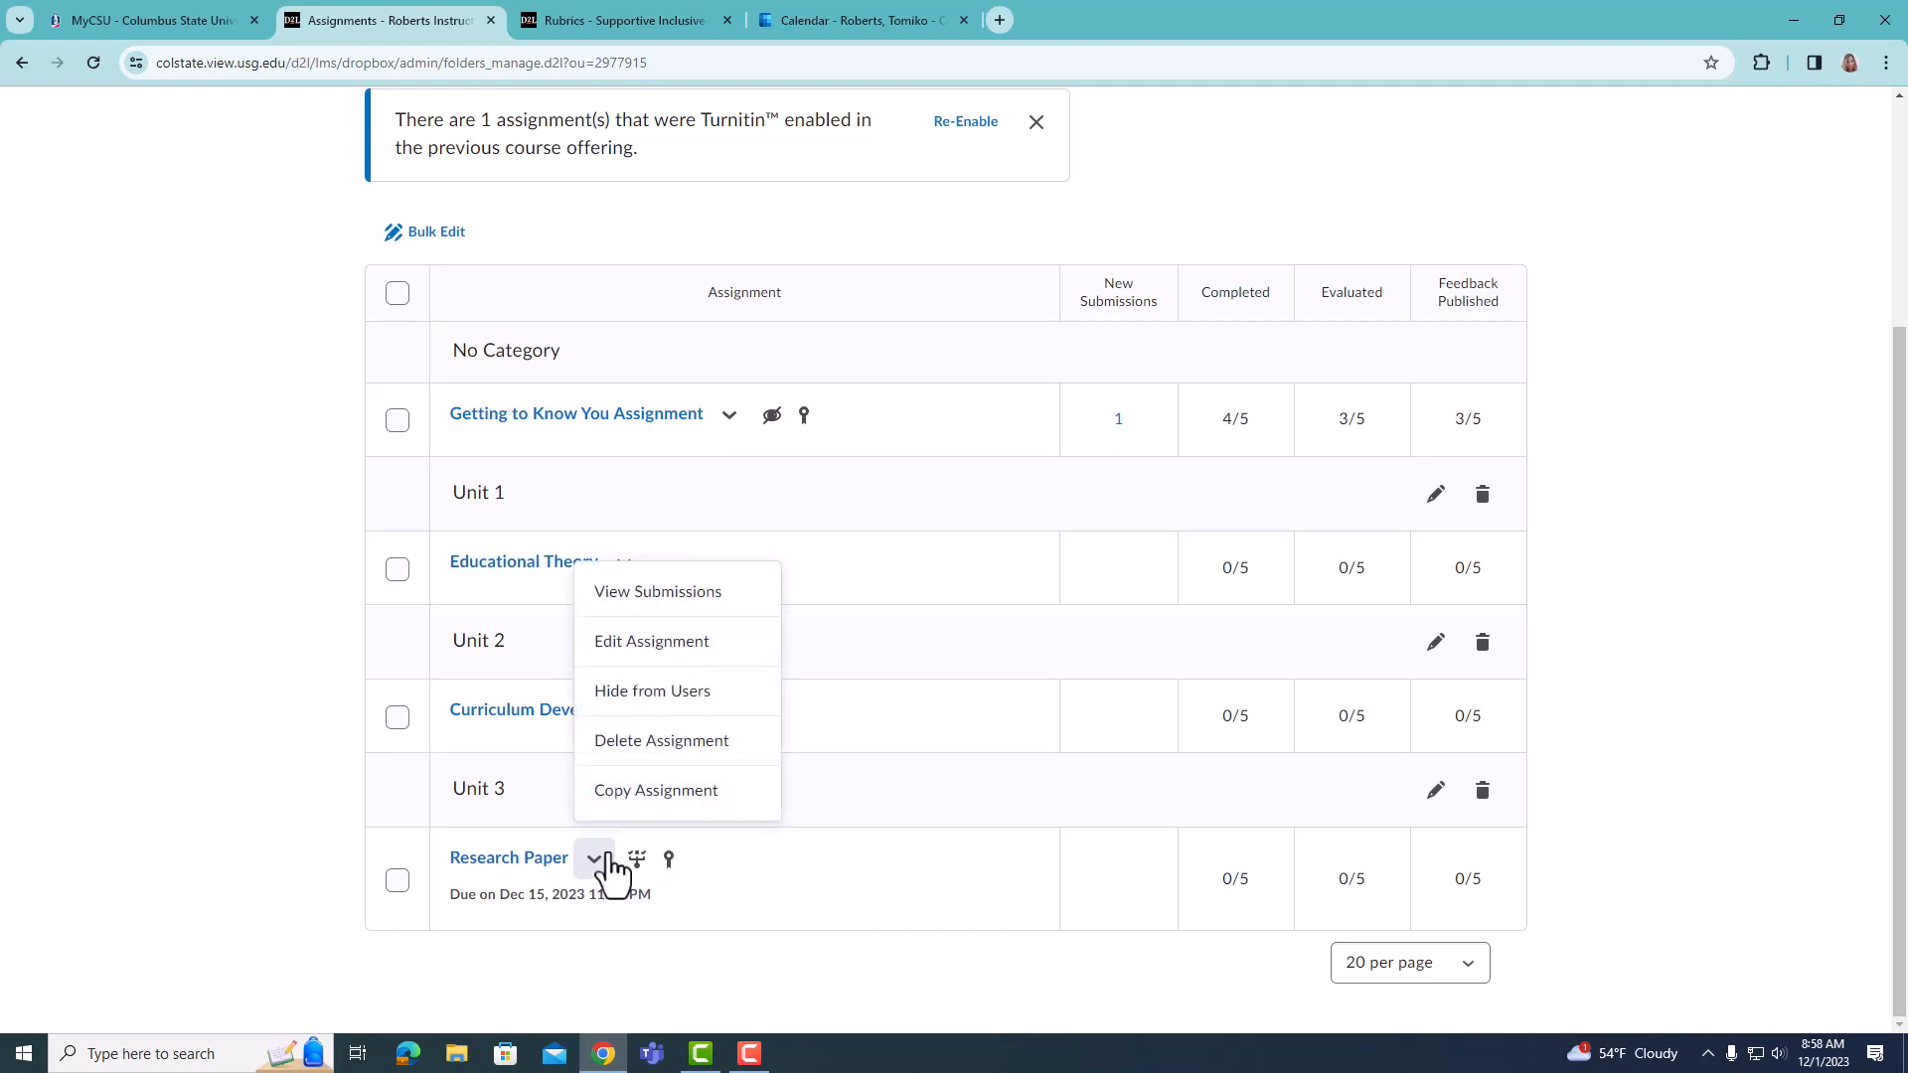
left_click(636, 644)
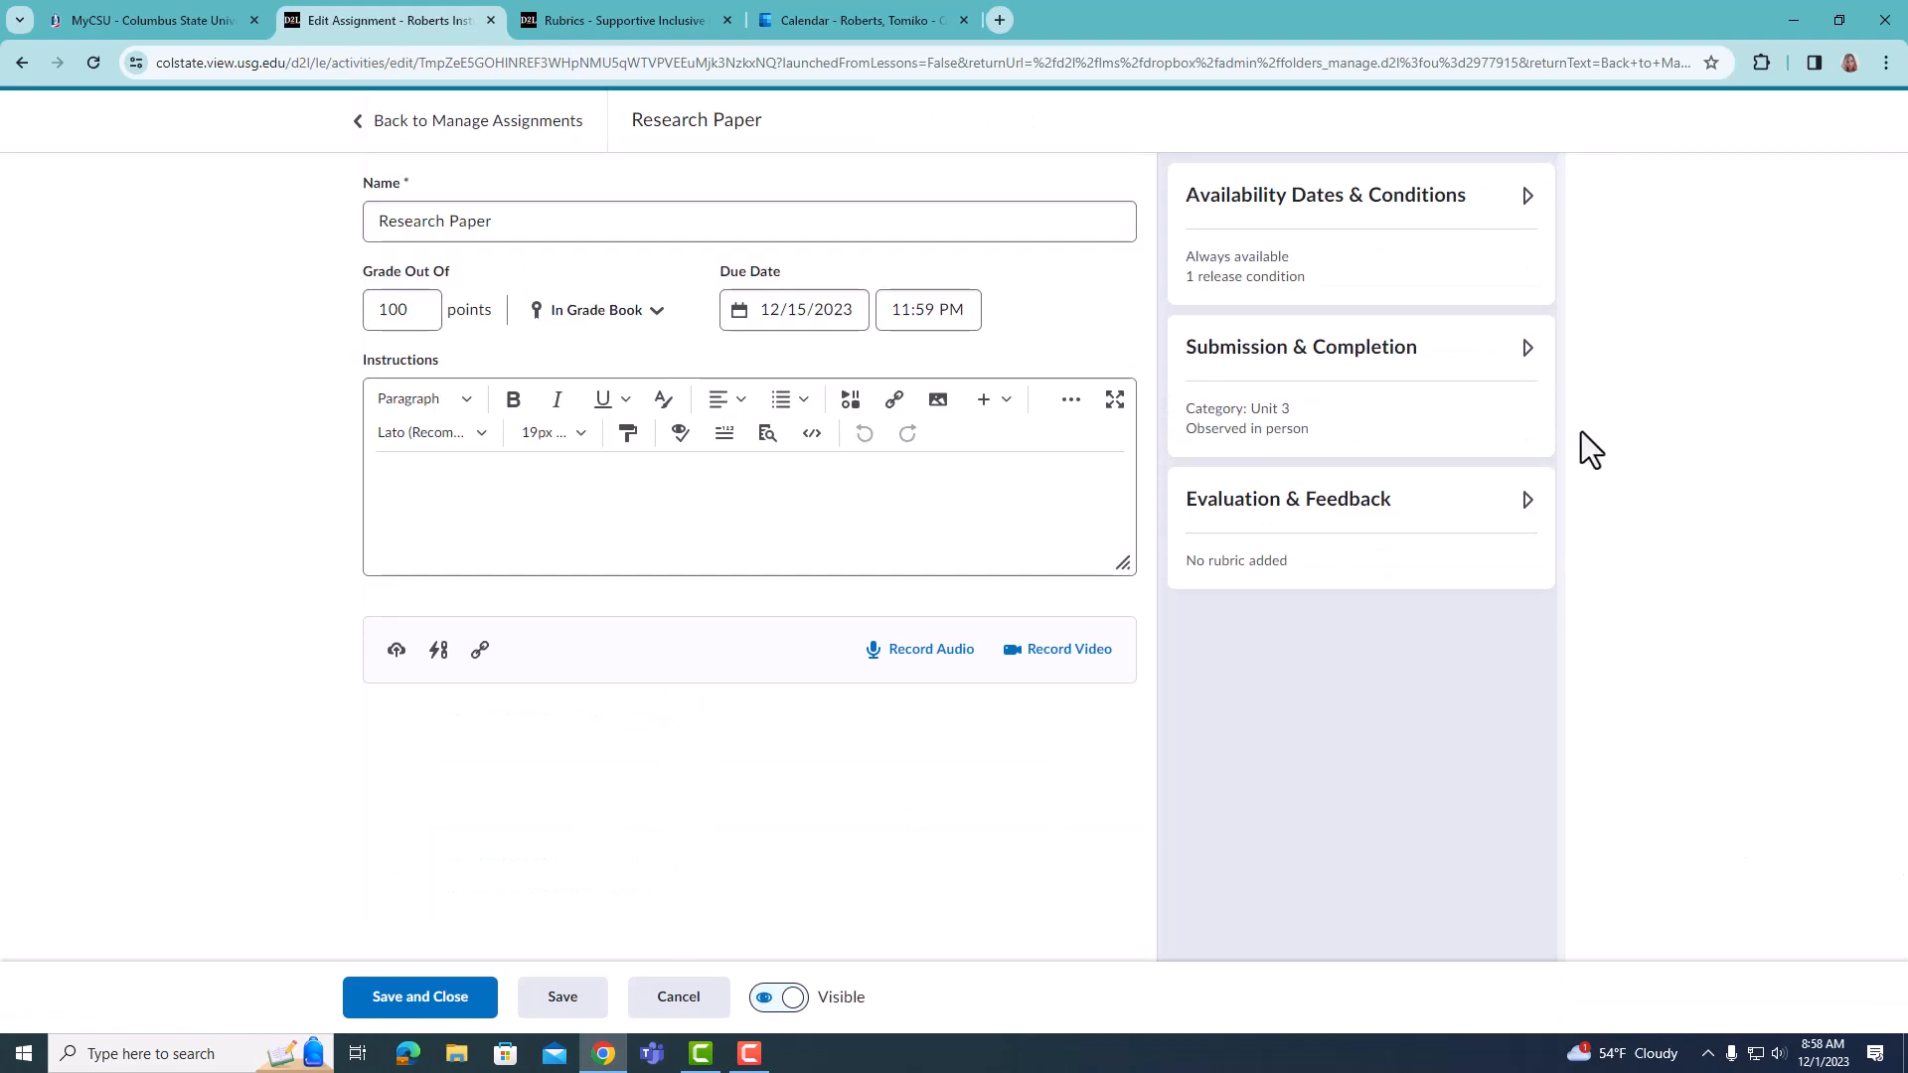
- Start a new rubric in the assignment's Evaluation & Feedback settings
left_click(1351, 502)
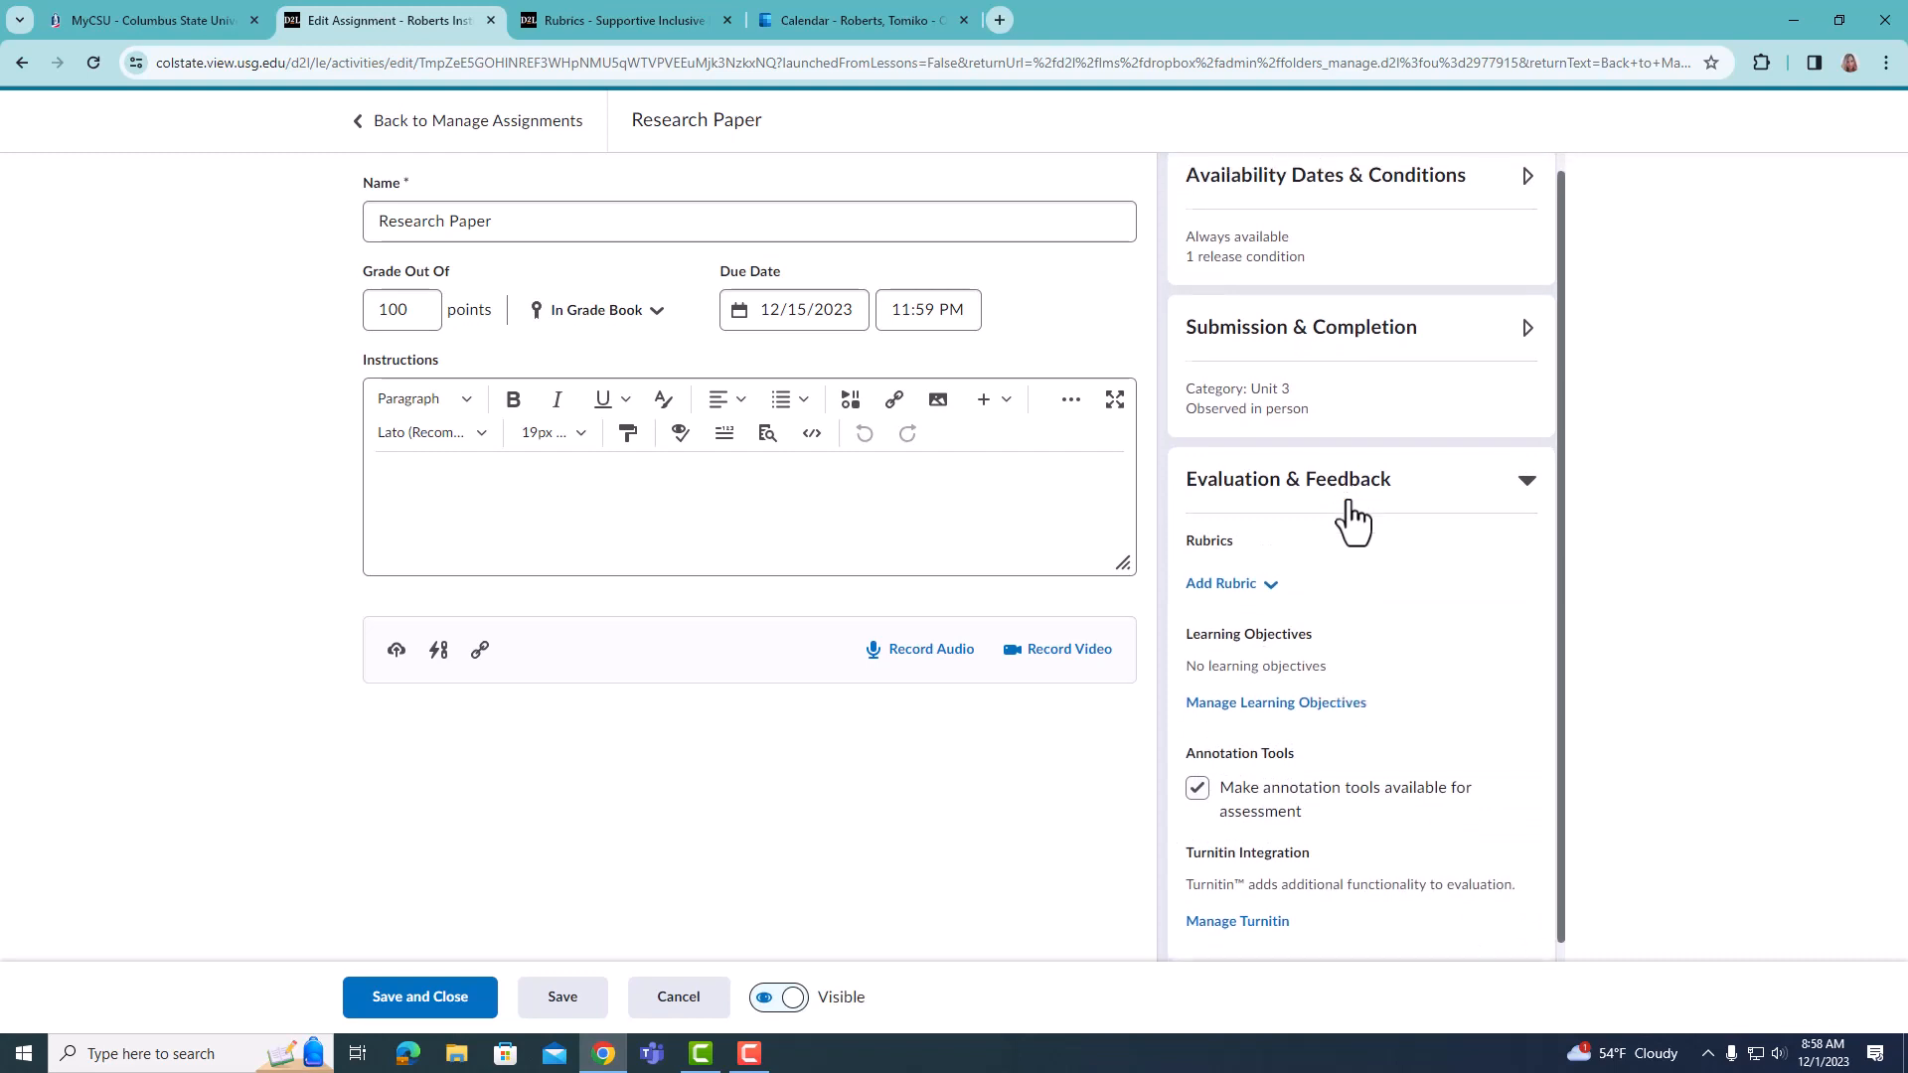
left_click(1272, 564)
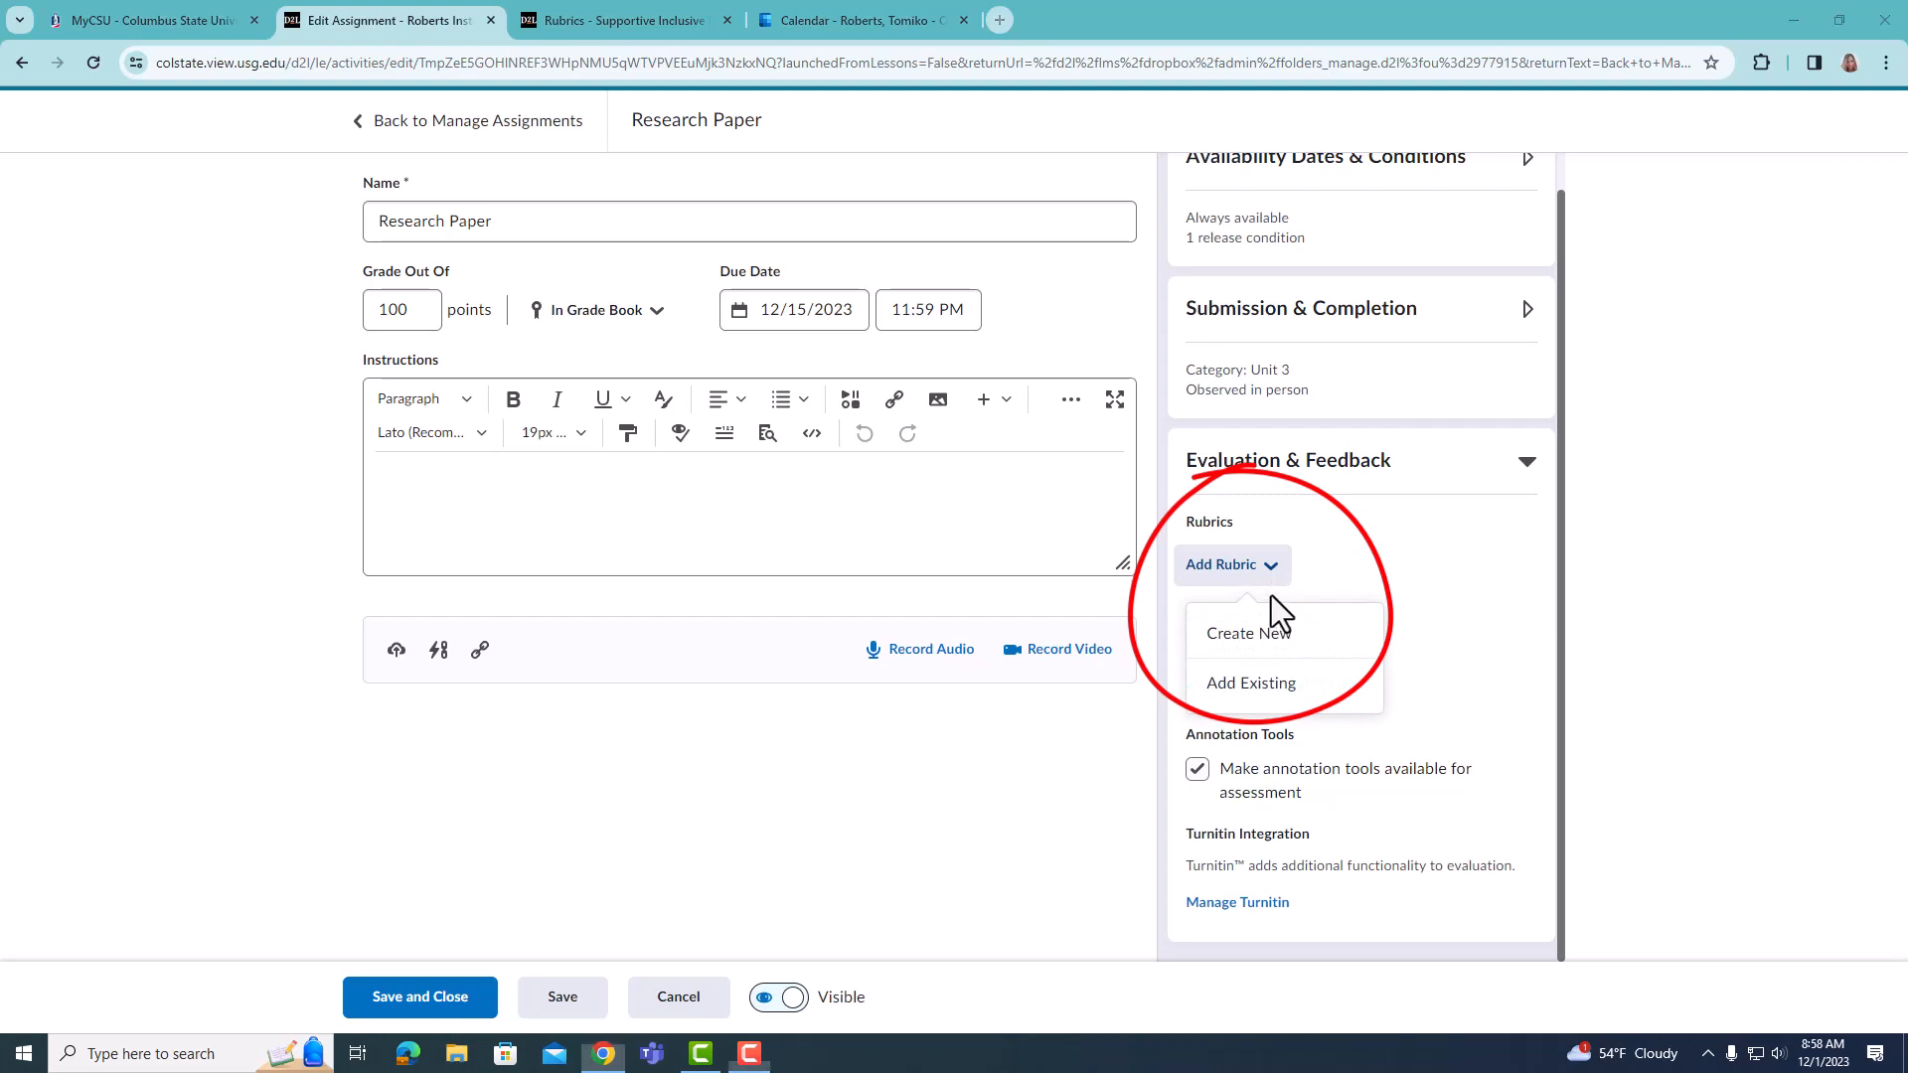
left_click(1266, 638)
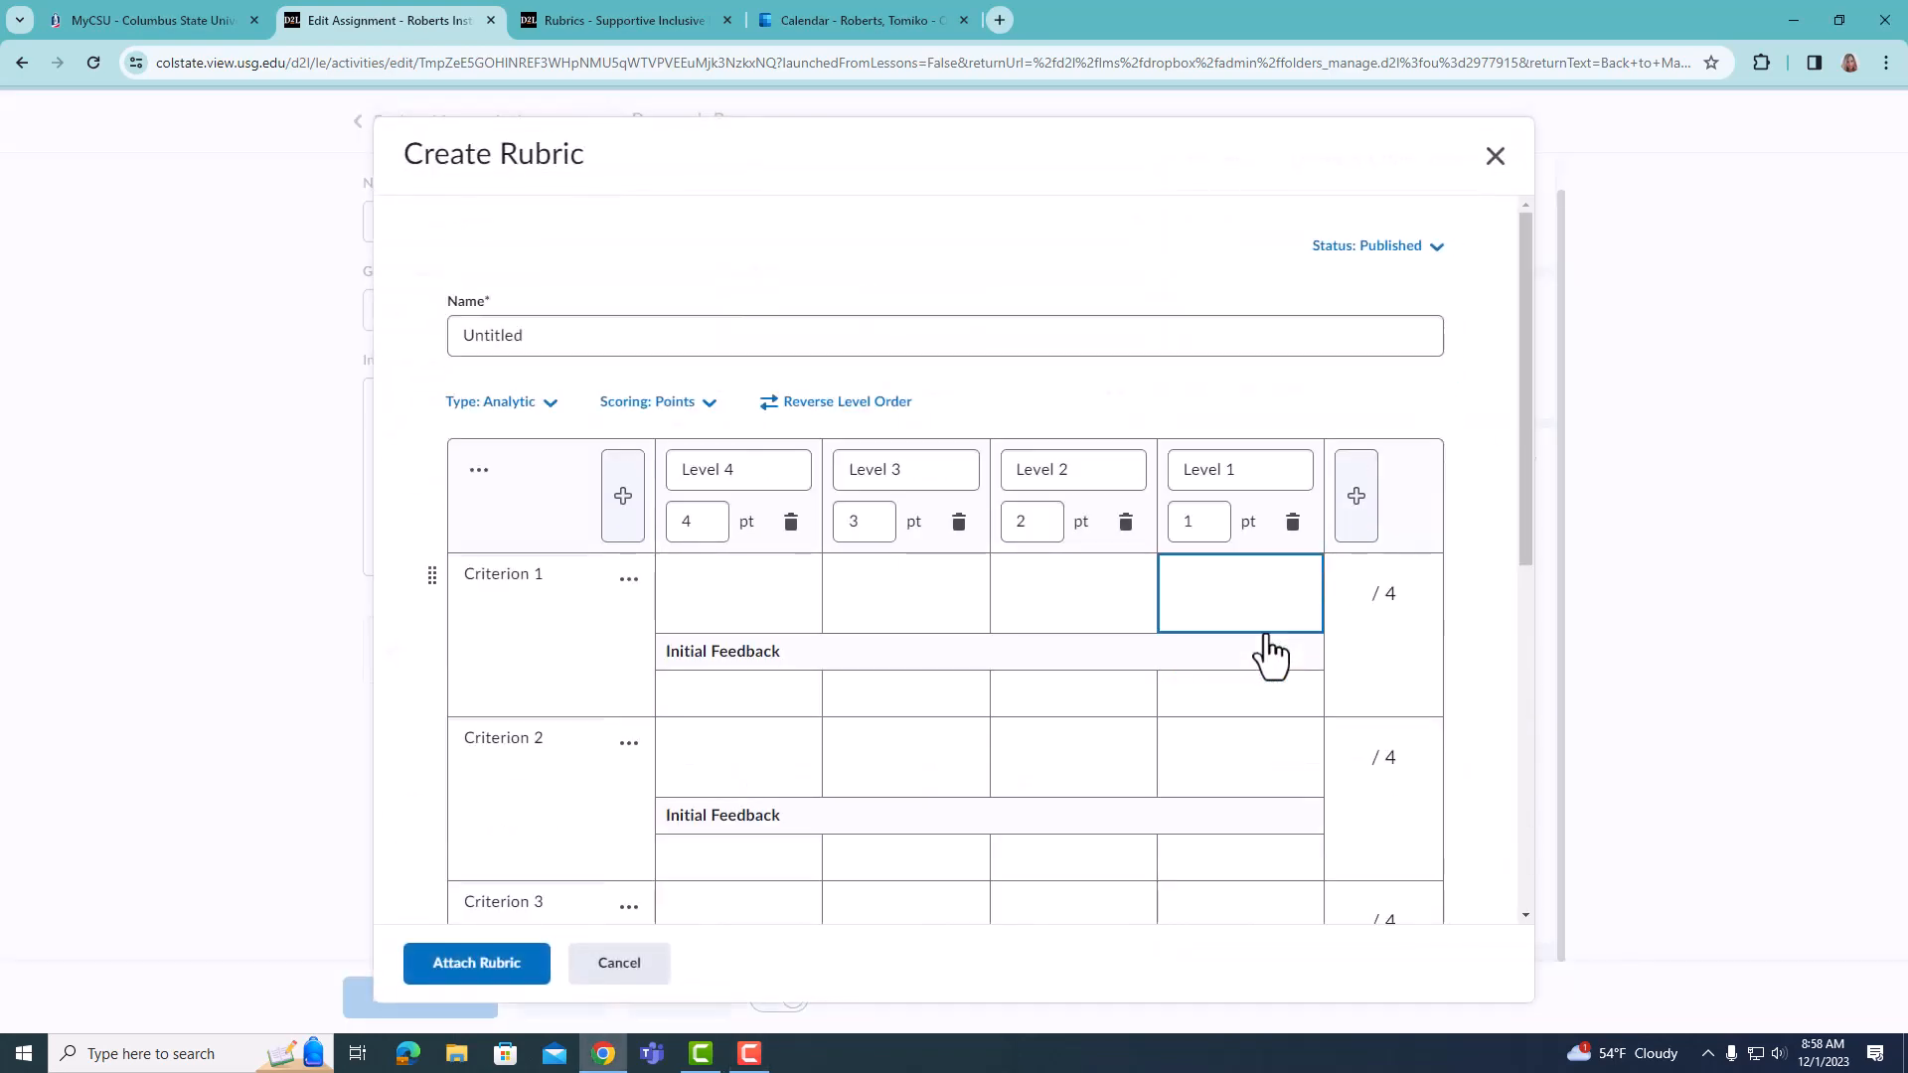
- Name the new rubric "Research Paper"
left_click(1028, 336)
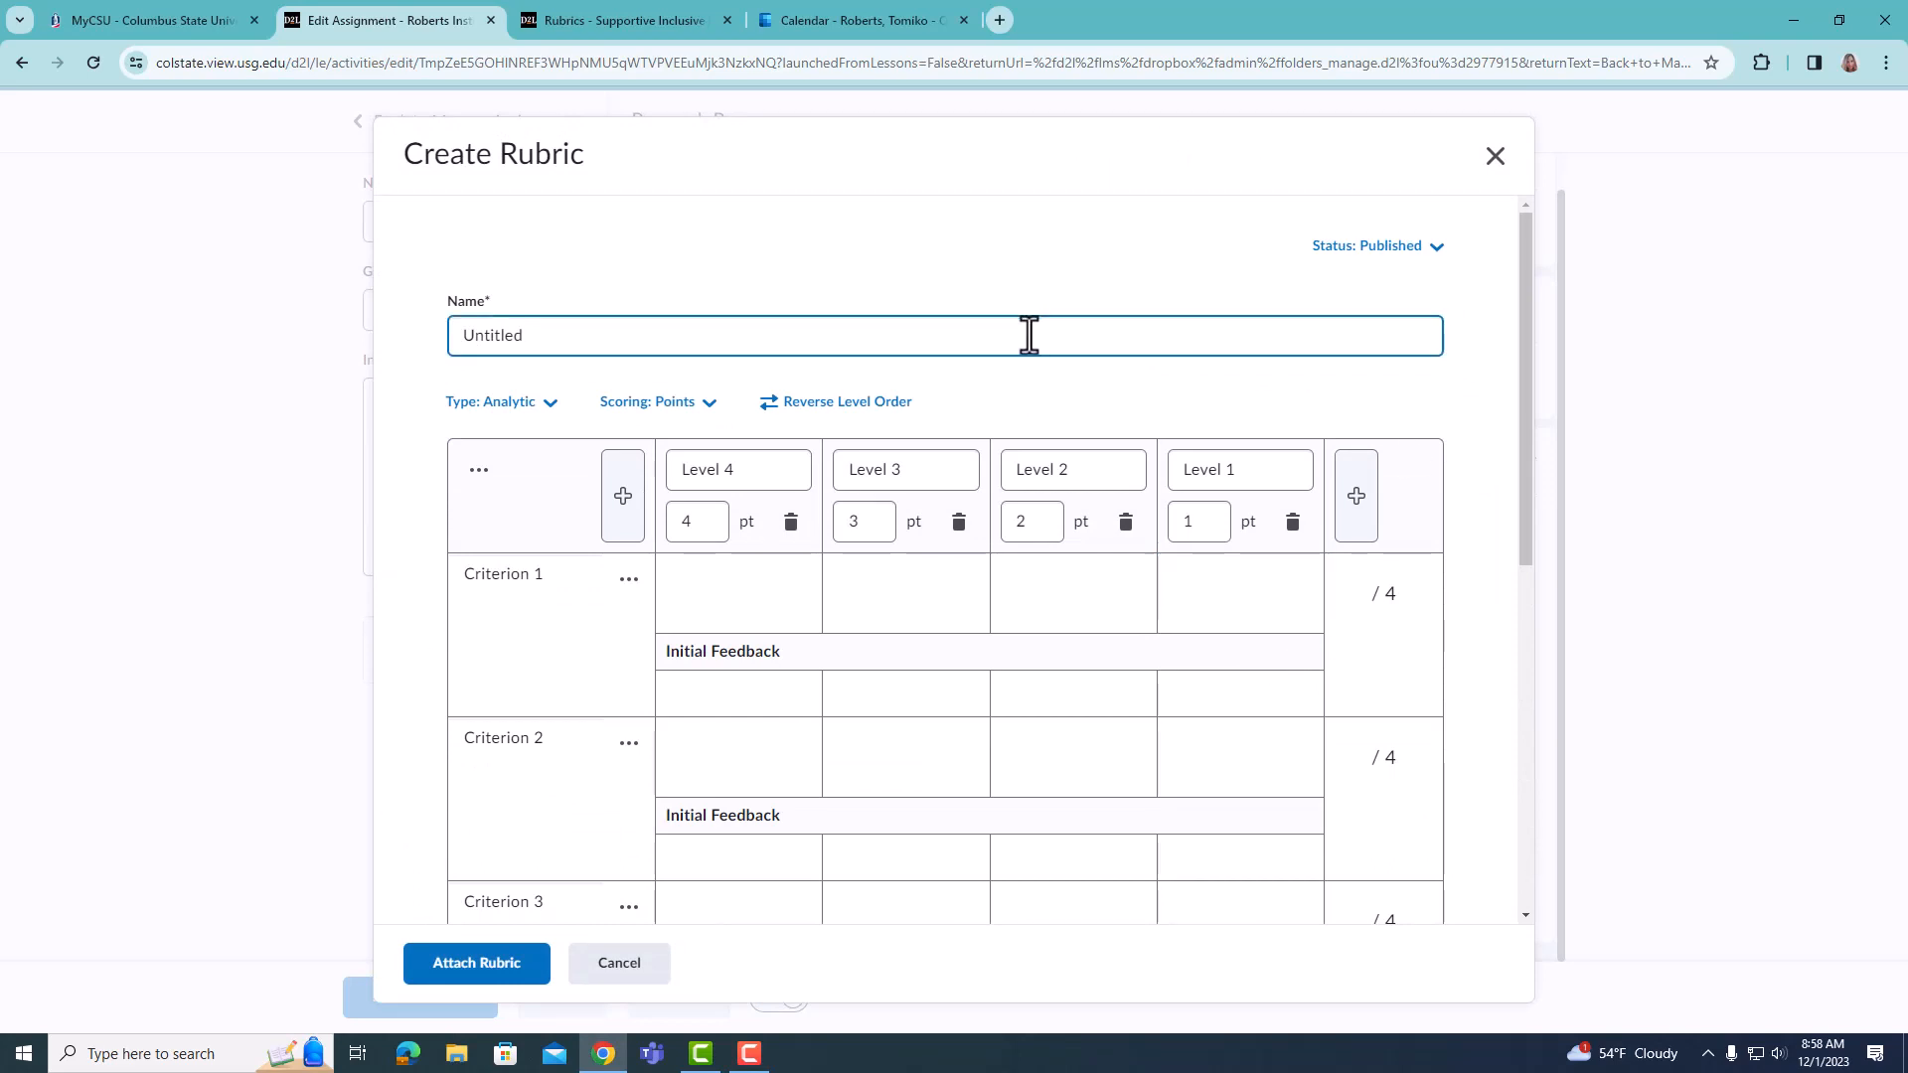
left_click_drag(579, 324, 407, 310)
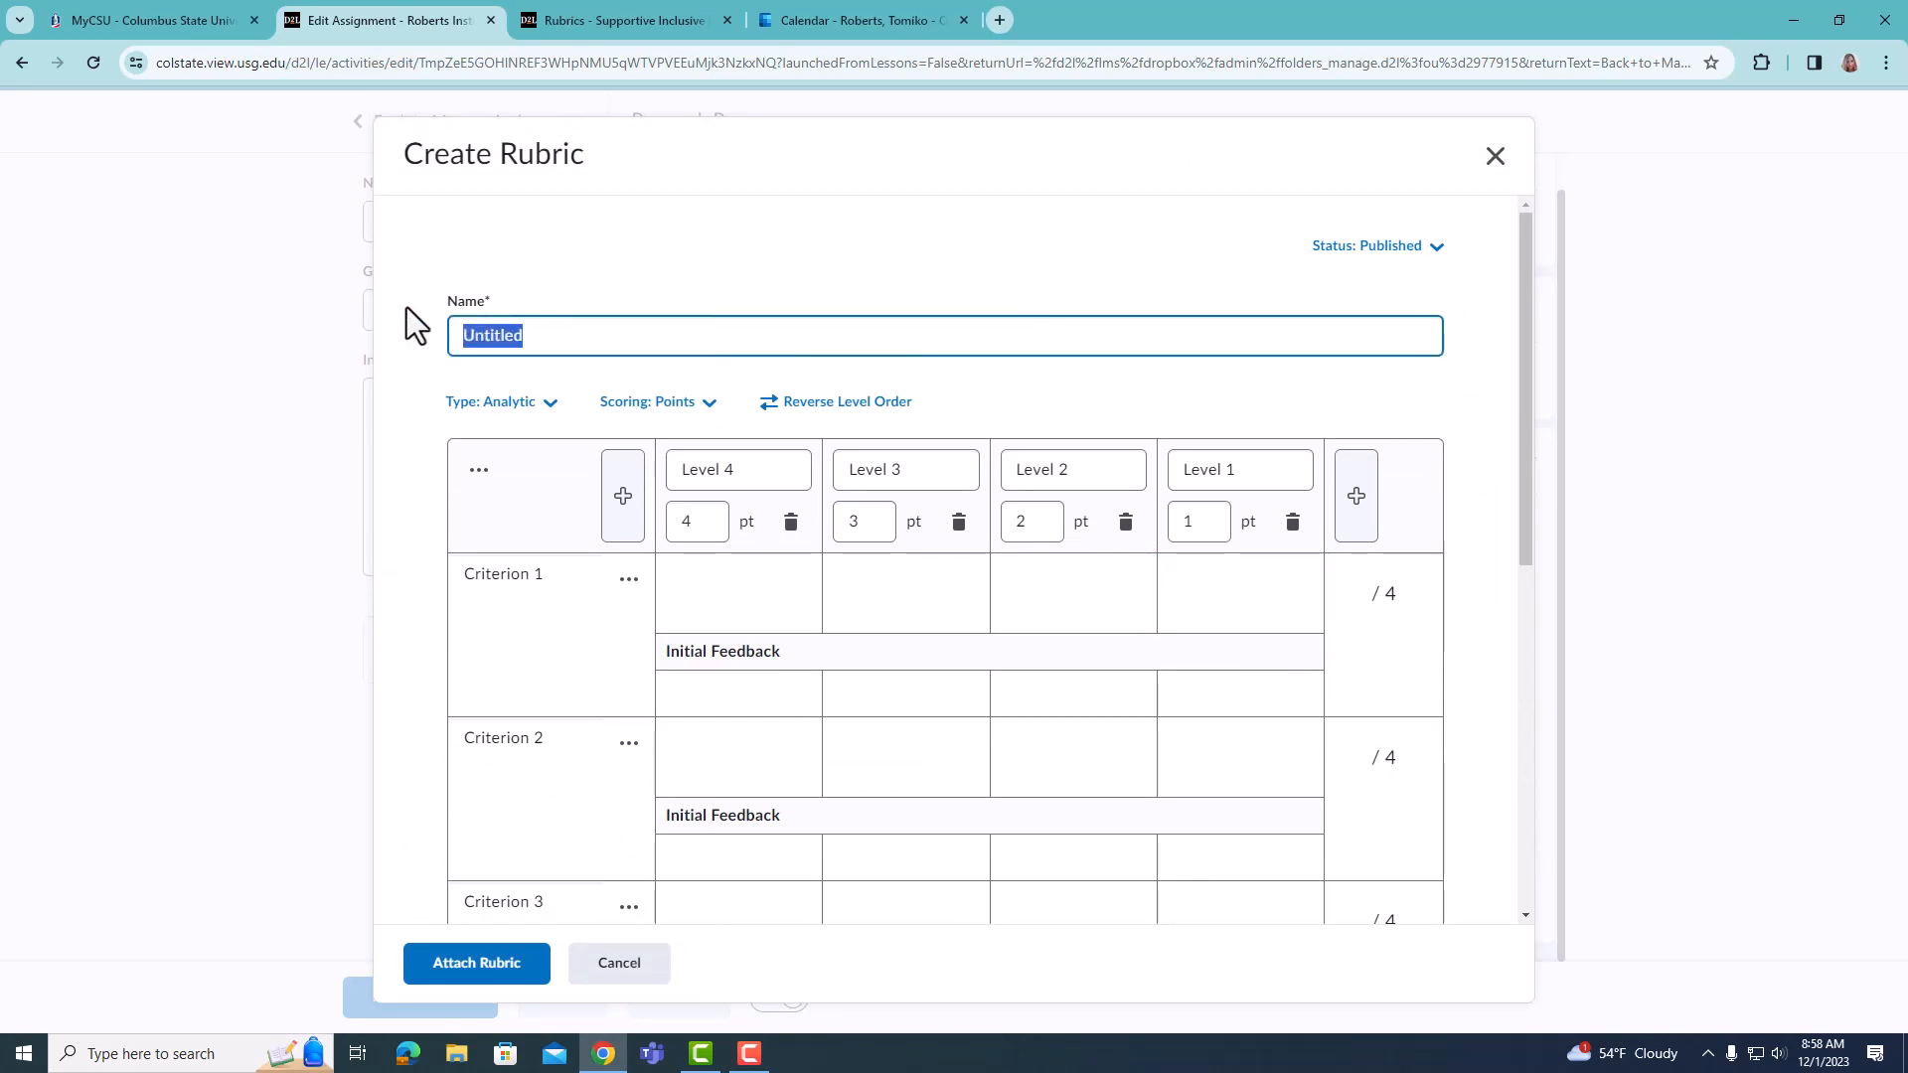
type("Resear")
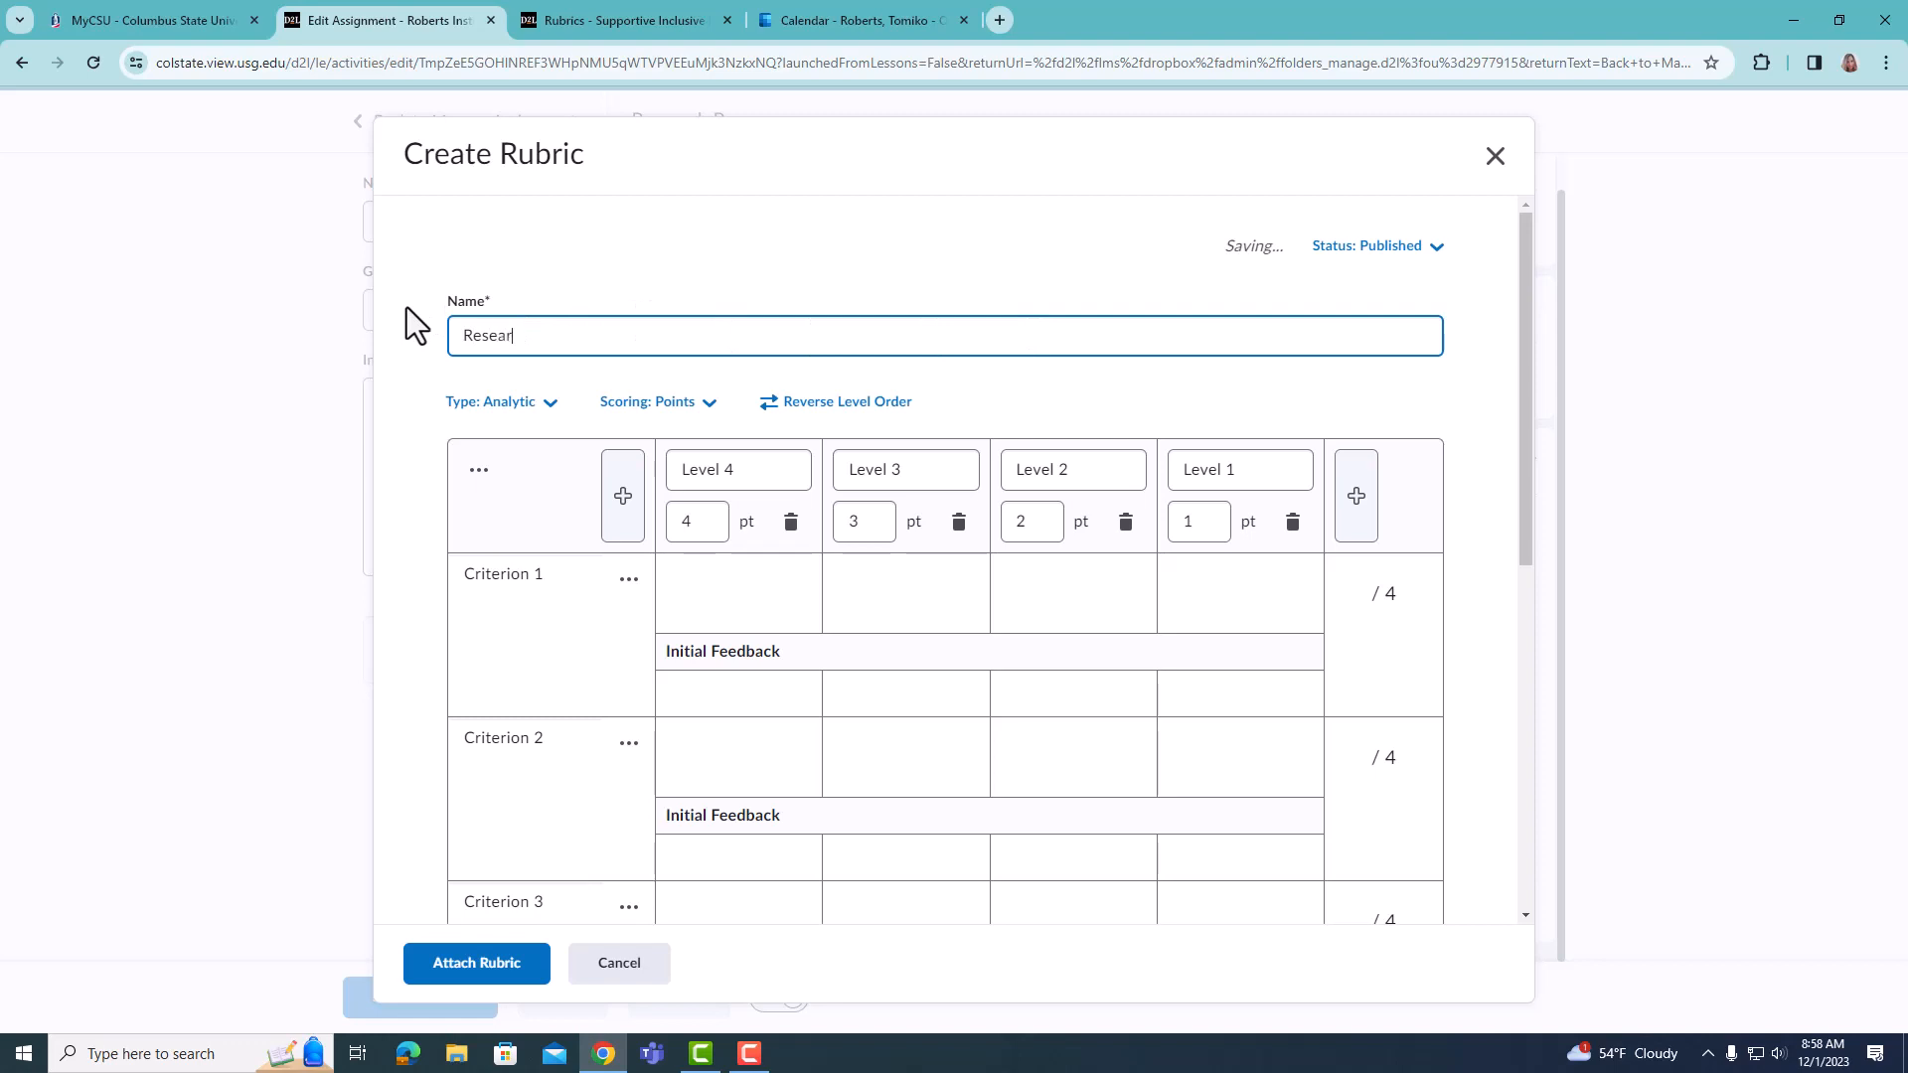
type("ch Paper")
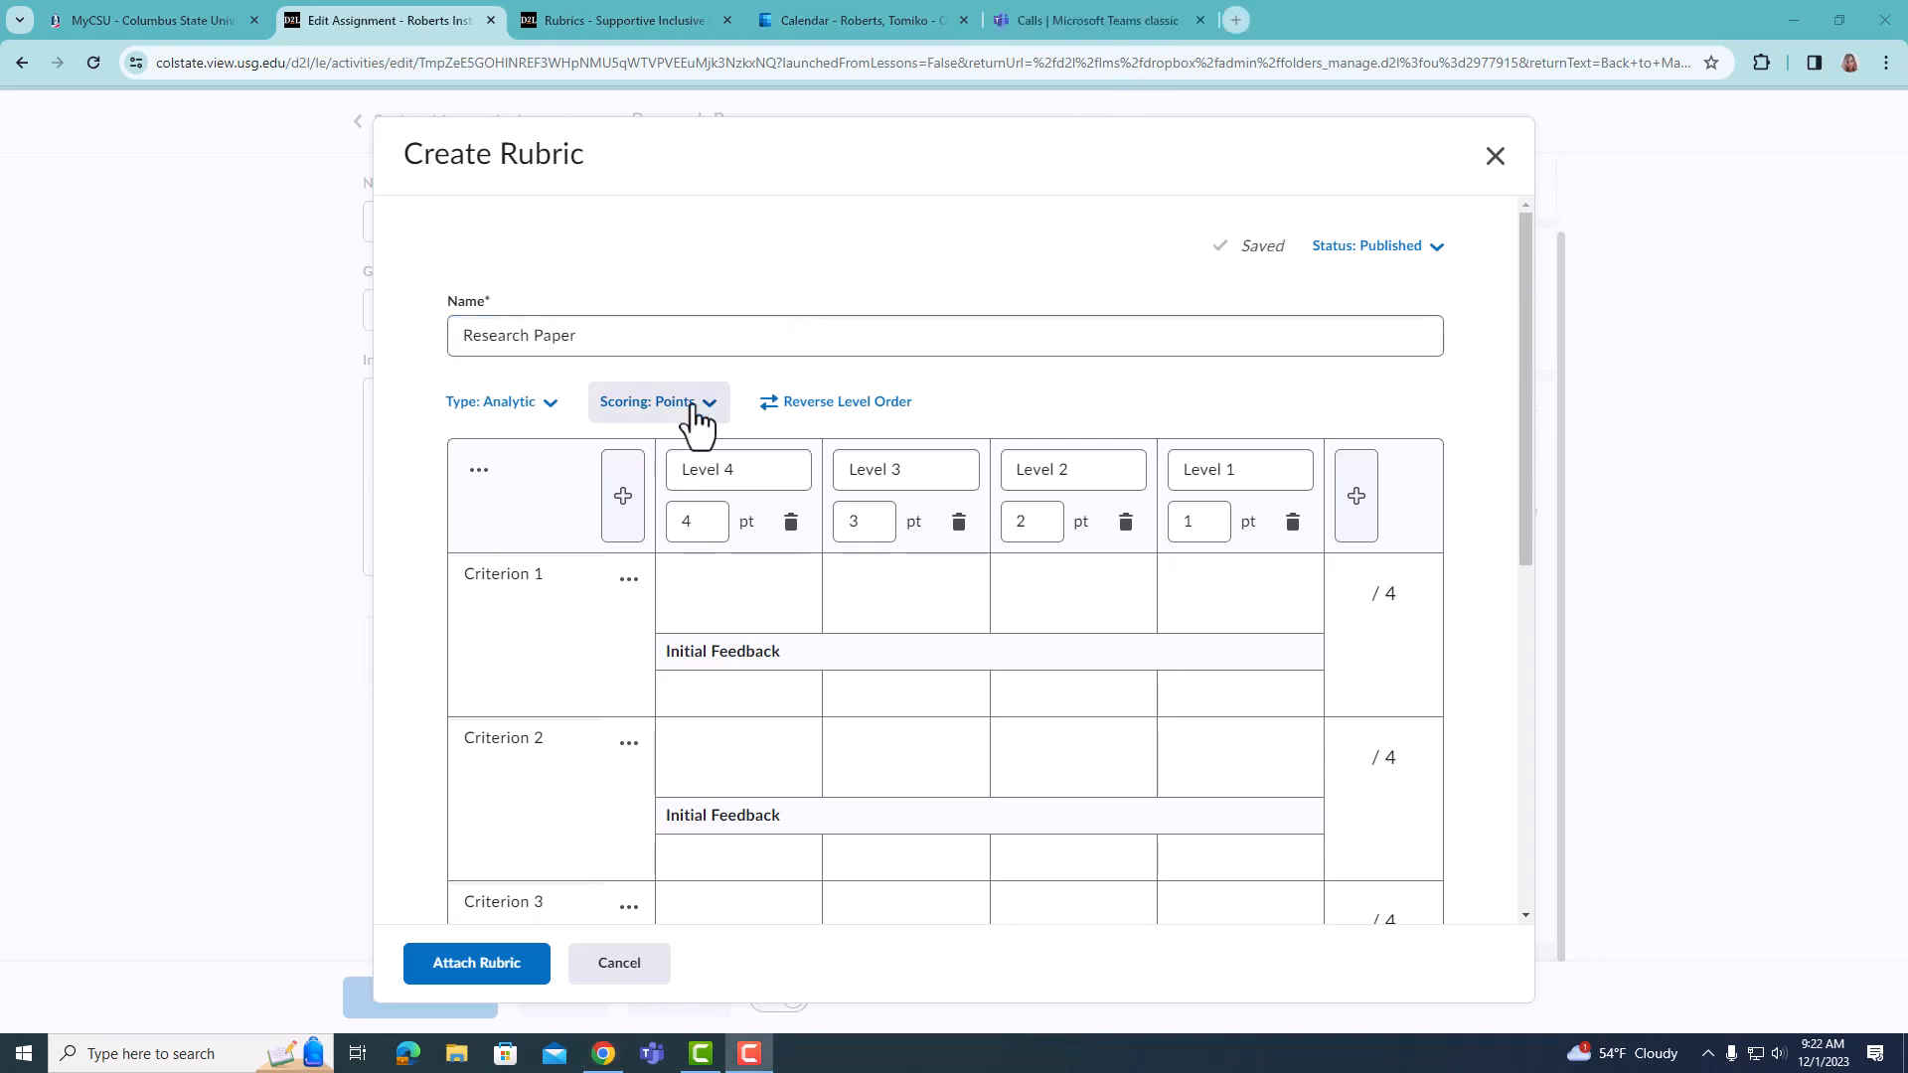
- Change the rubric type to Holistic and view its available scoring methods
left_click(544, 402)
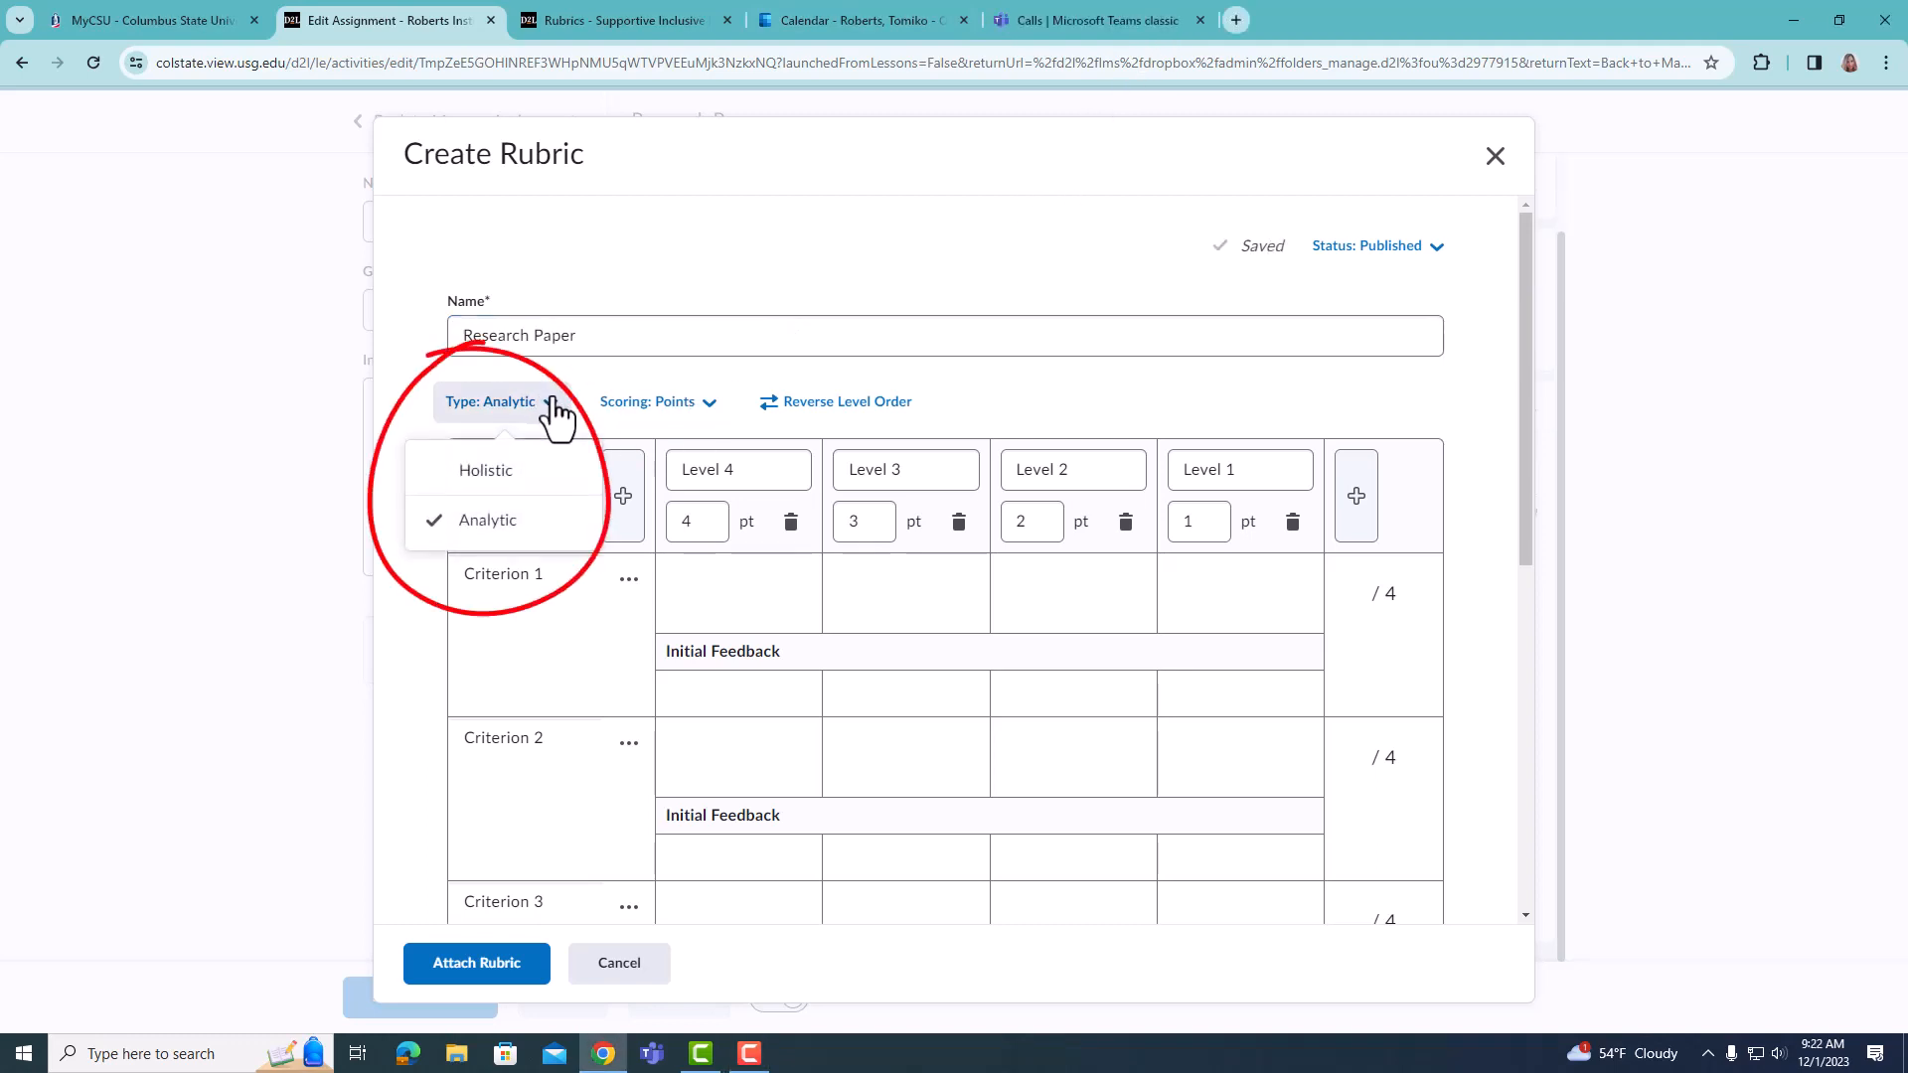
left_click(490, 477)
left_click(835, 343)
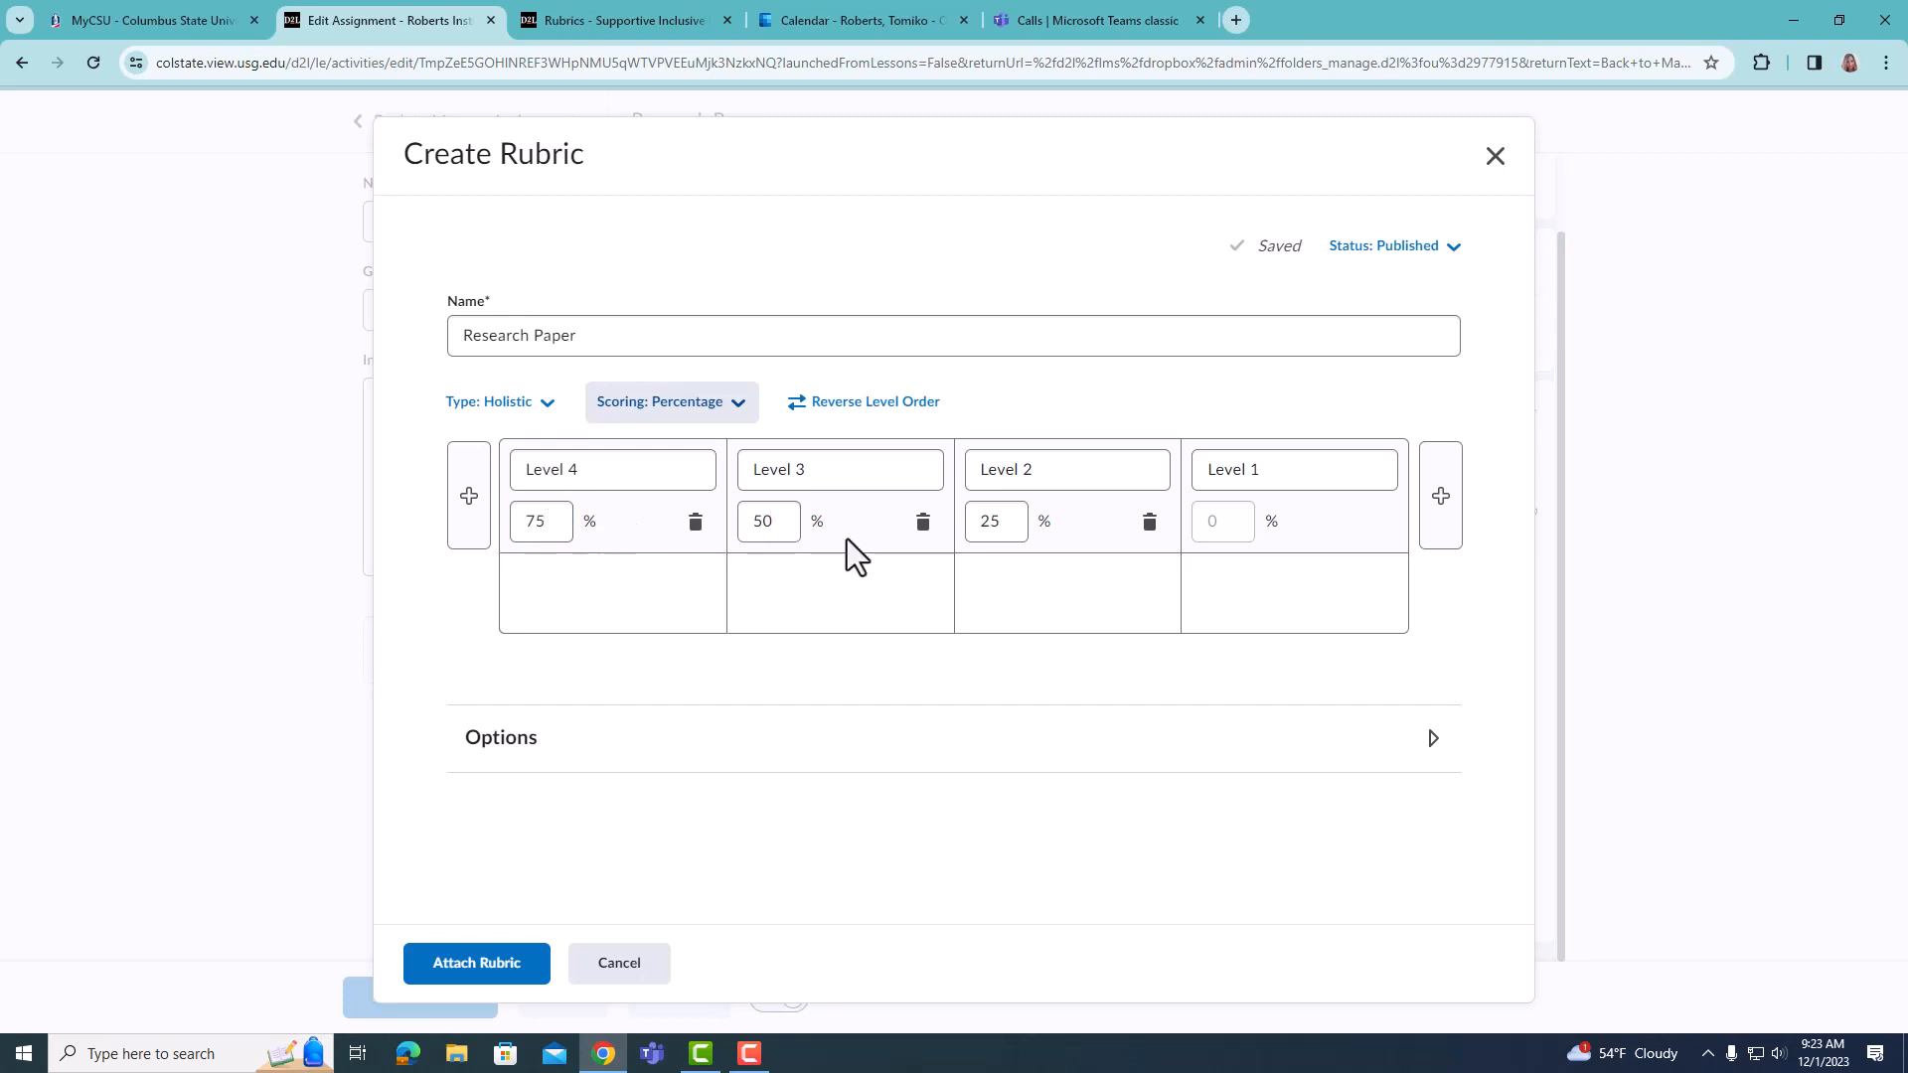
left_click(736, 405)
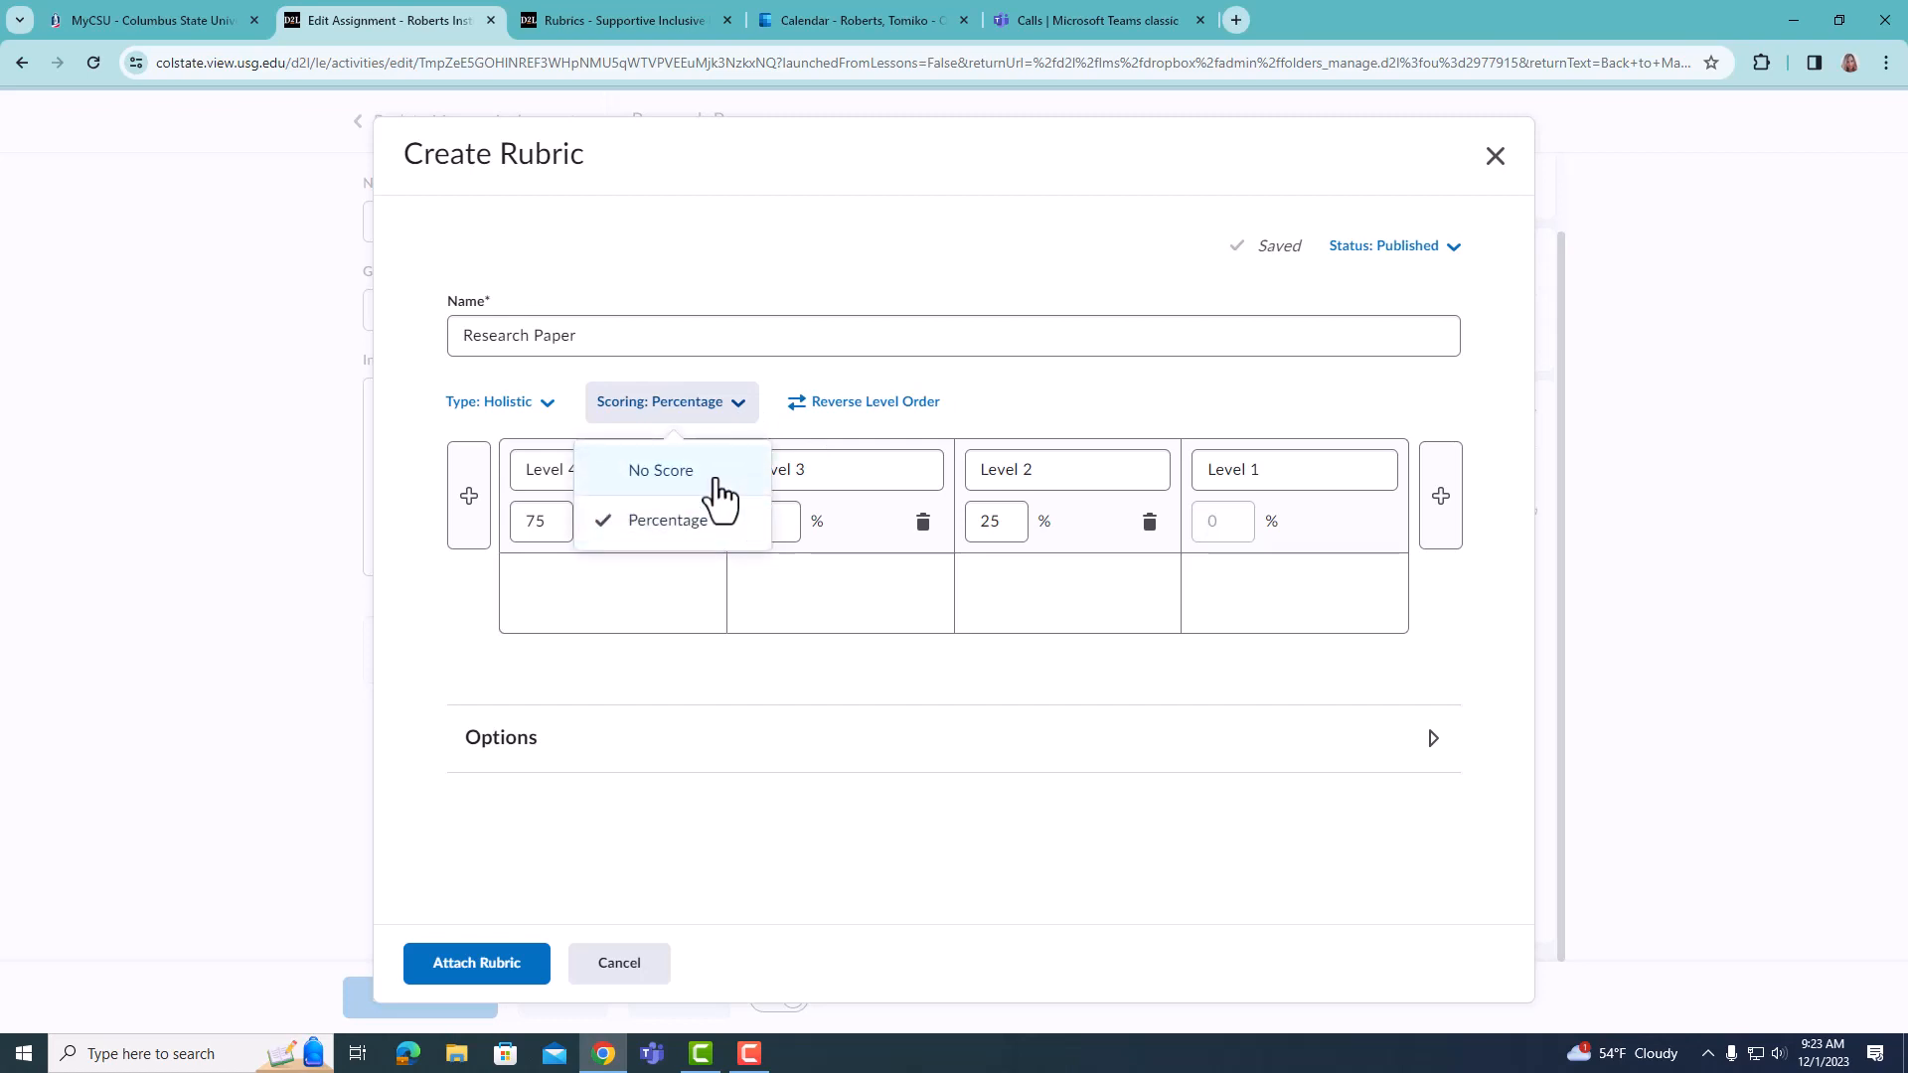
- Set the rubric type back to Analytic
left_click(547, 423)
left_click(546, 420)
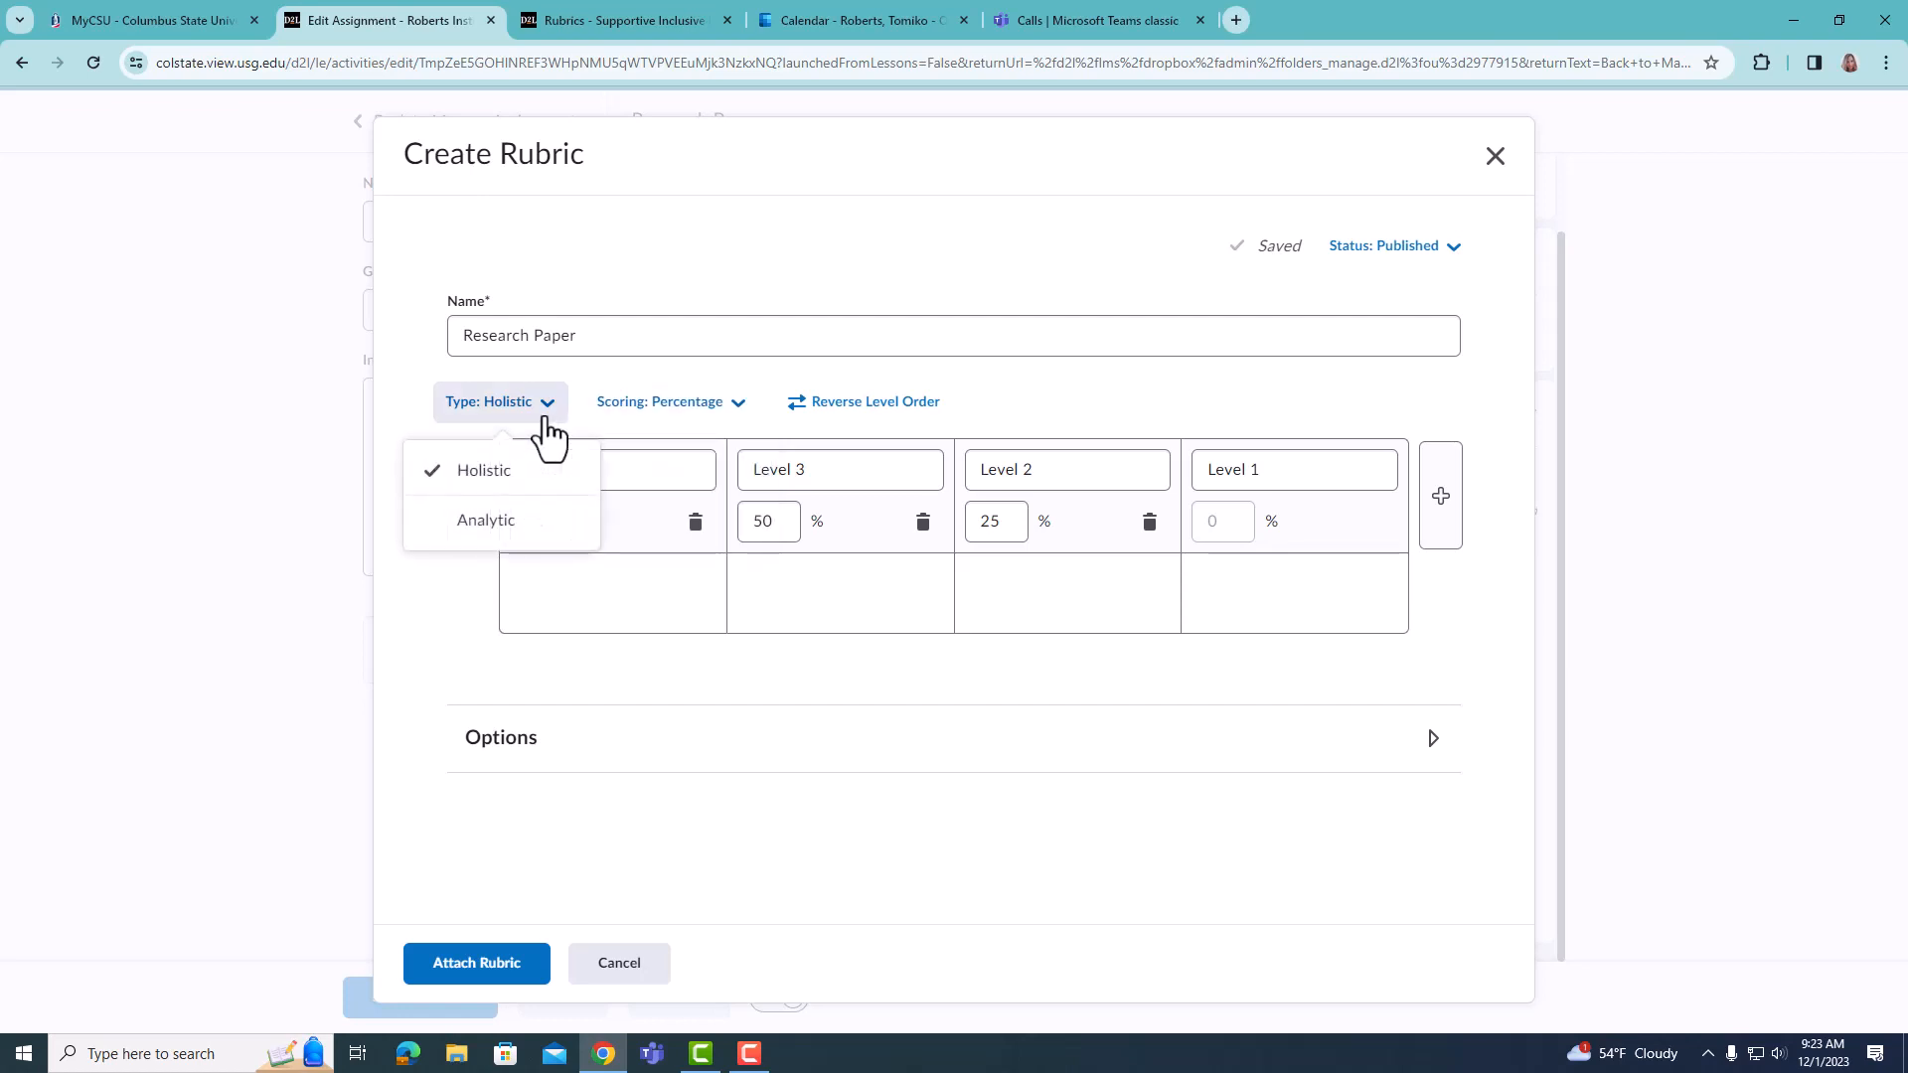
left_click(518, 522)
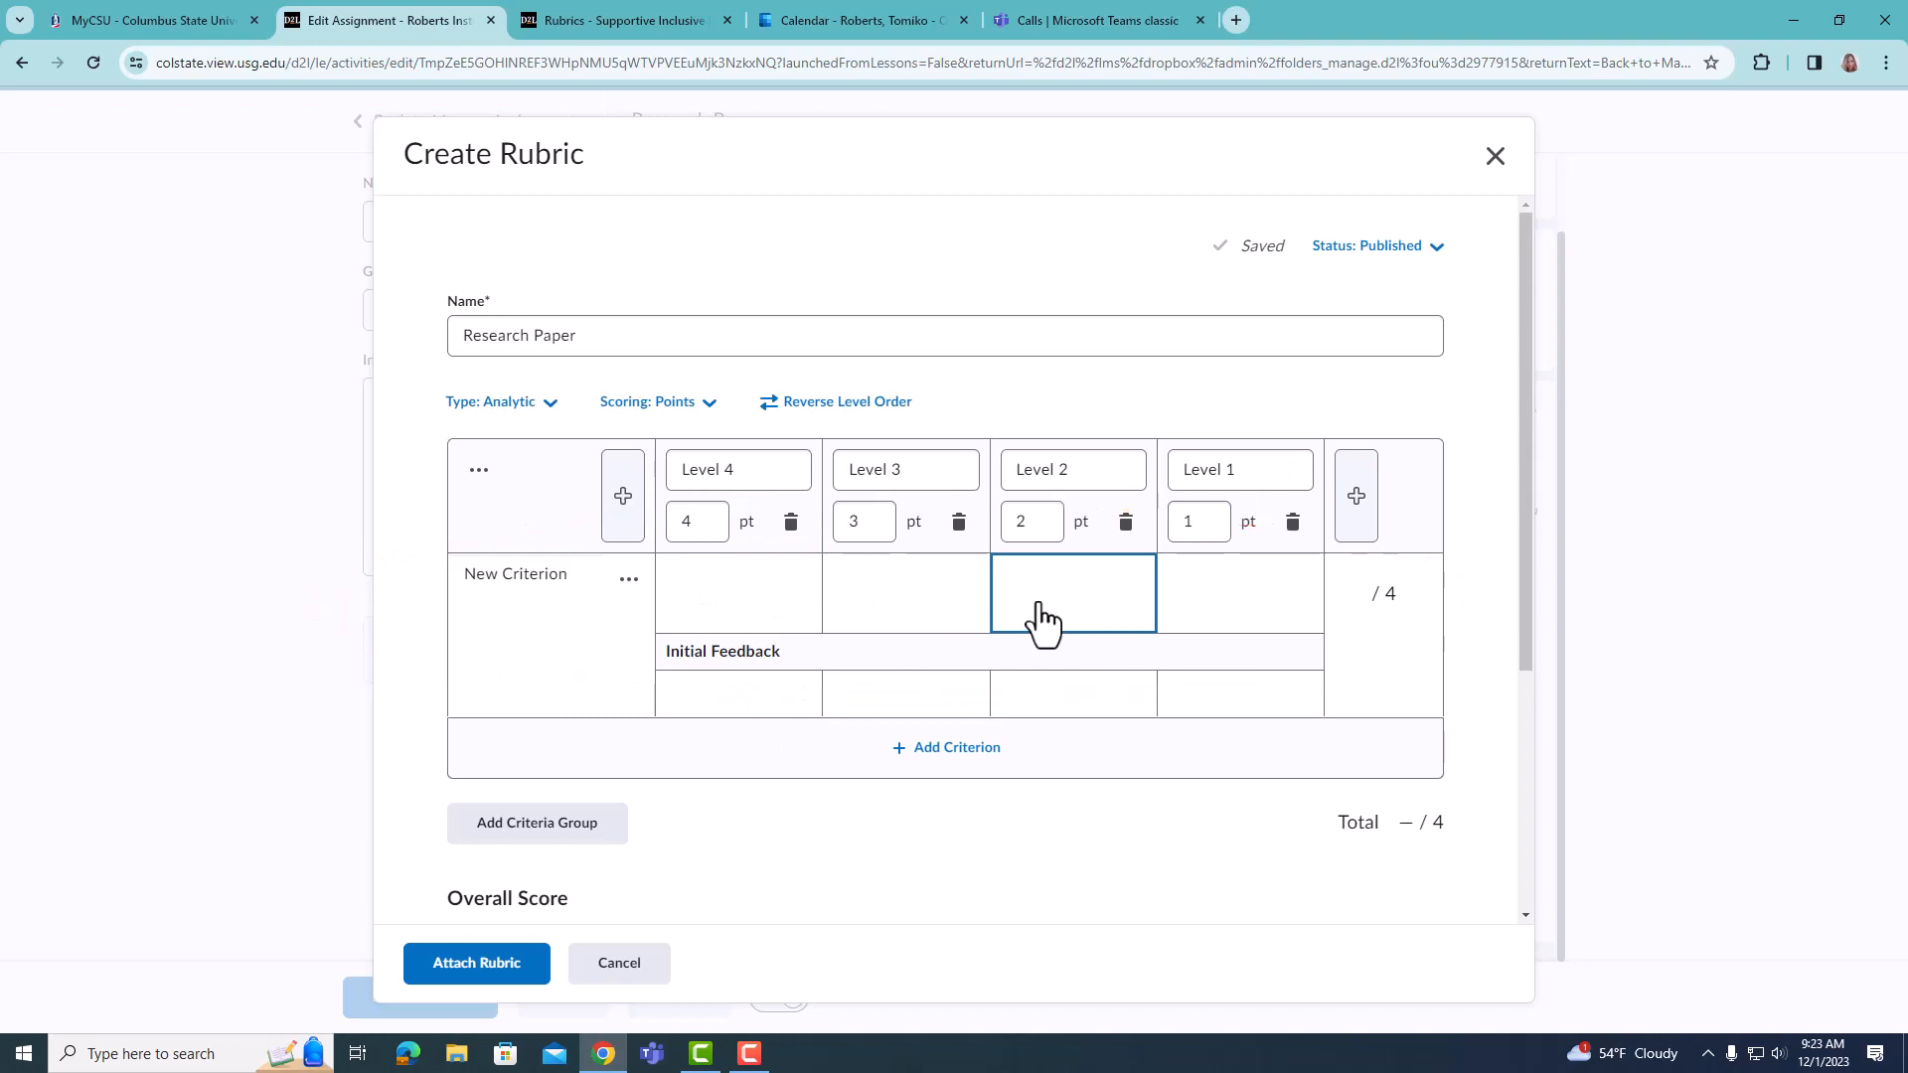
- Set the rubric's scoring to Custom Points and enter 4 points for Level 4 of the criterion
left_click(708, 409)
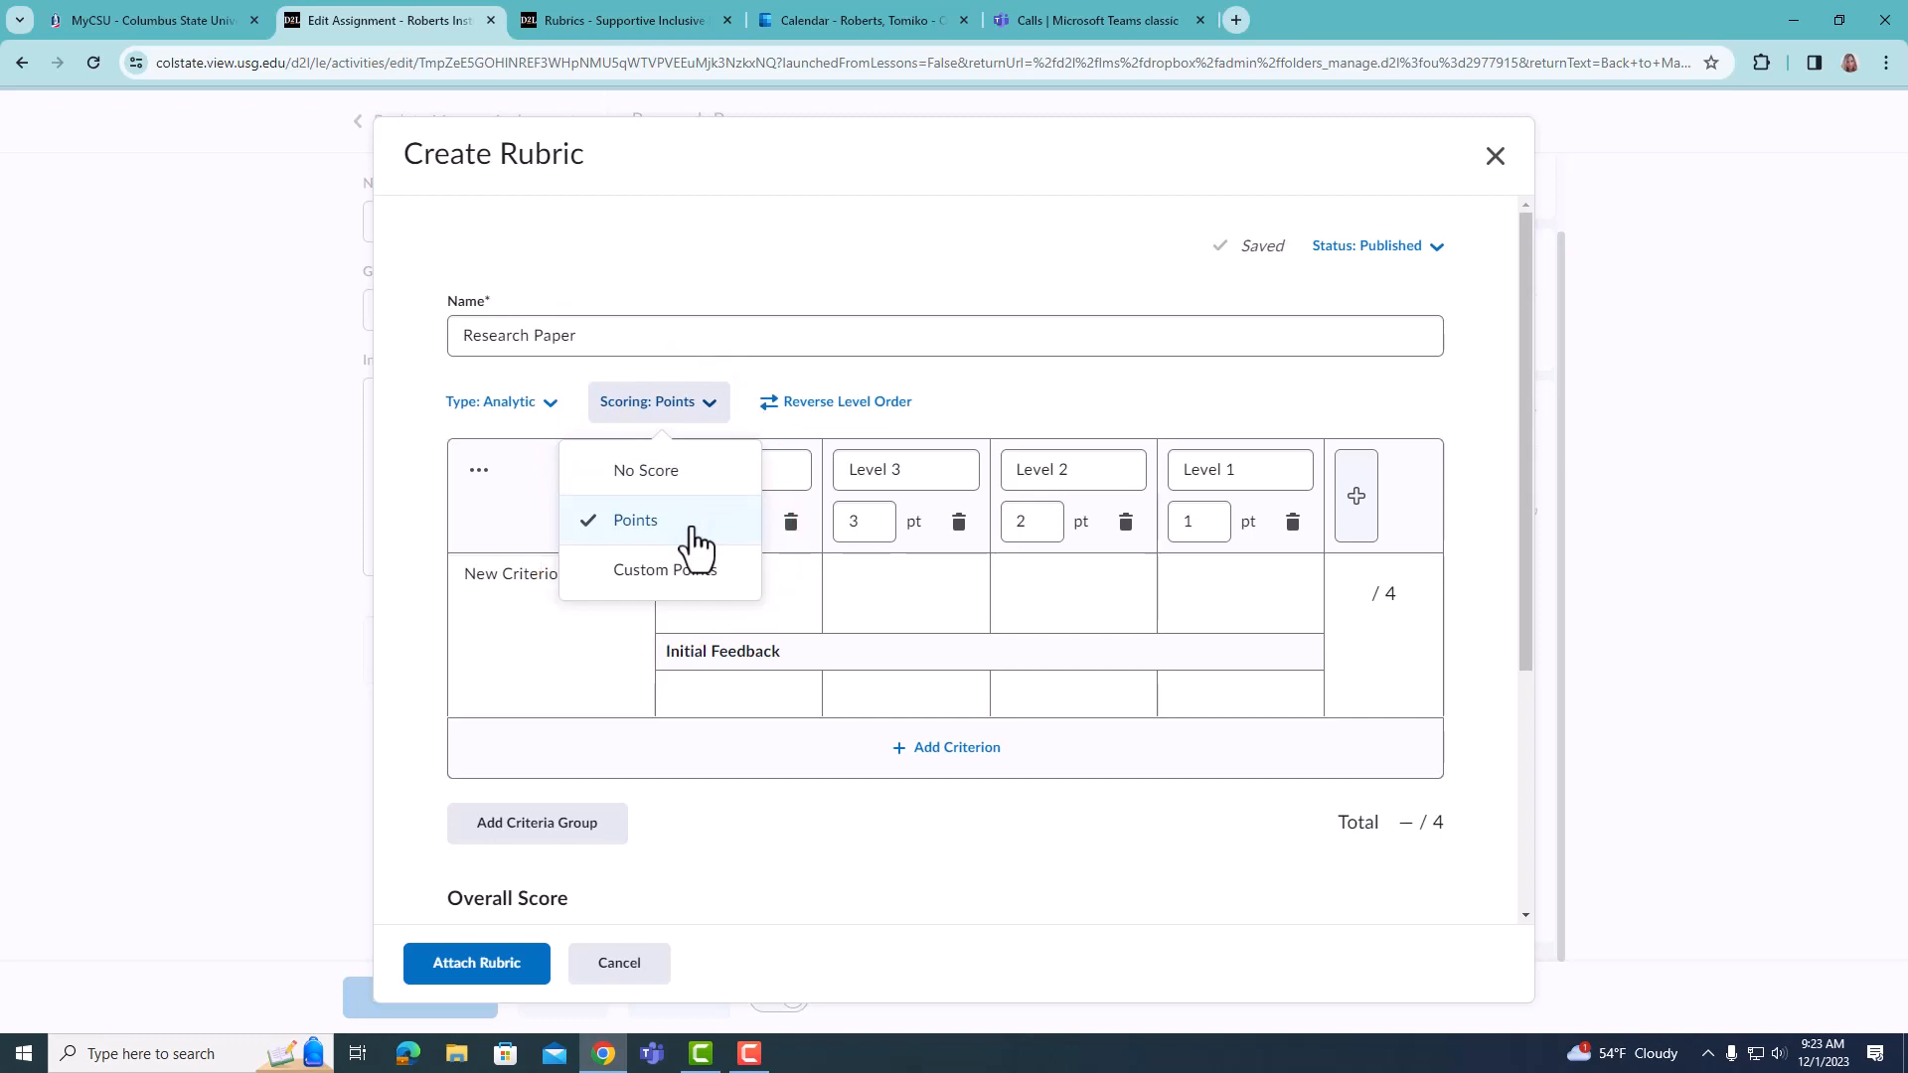
left_click(683, 581)
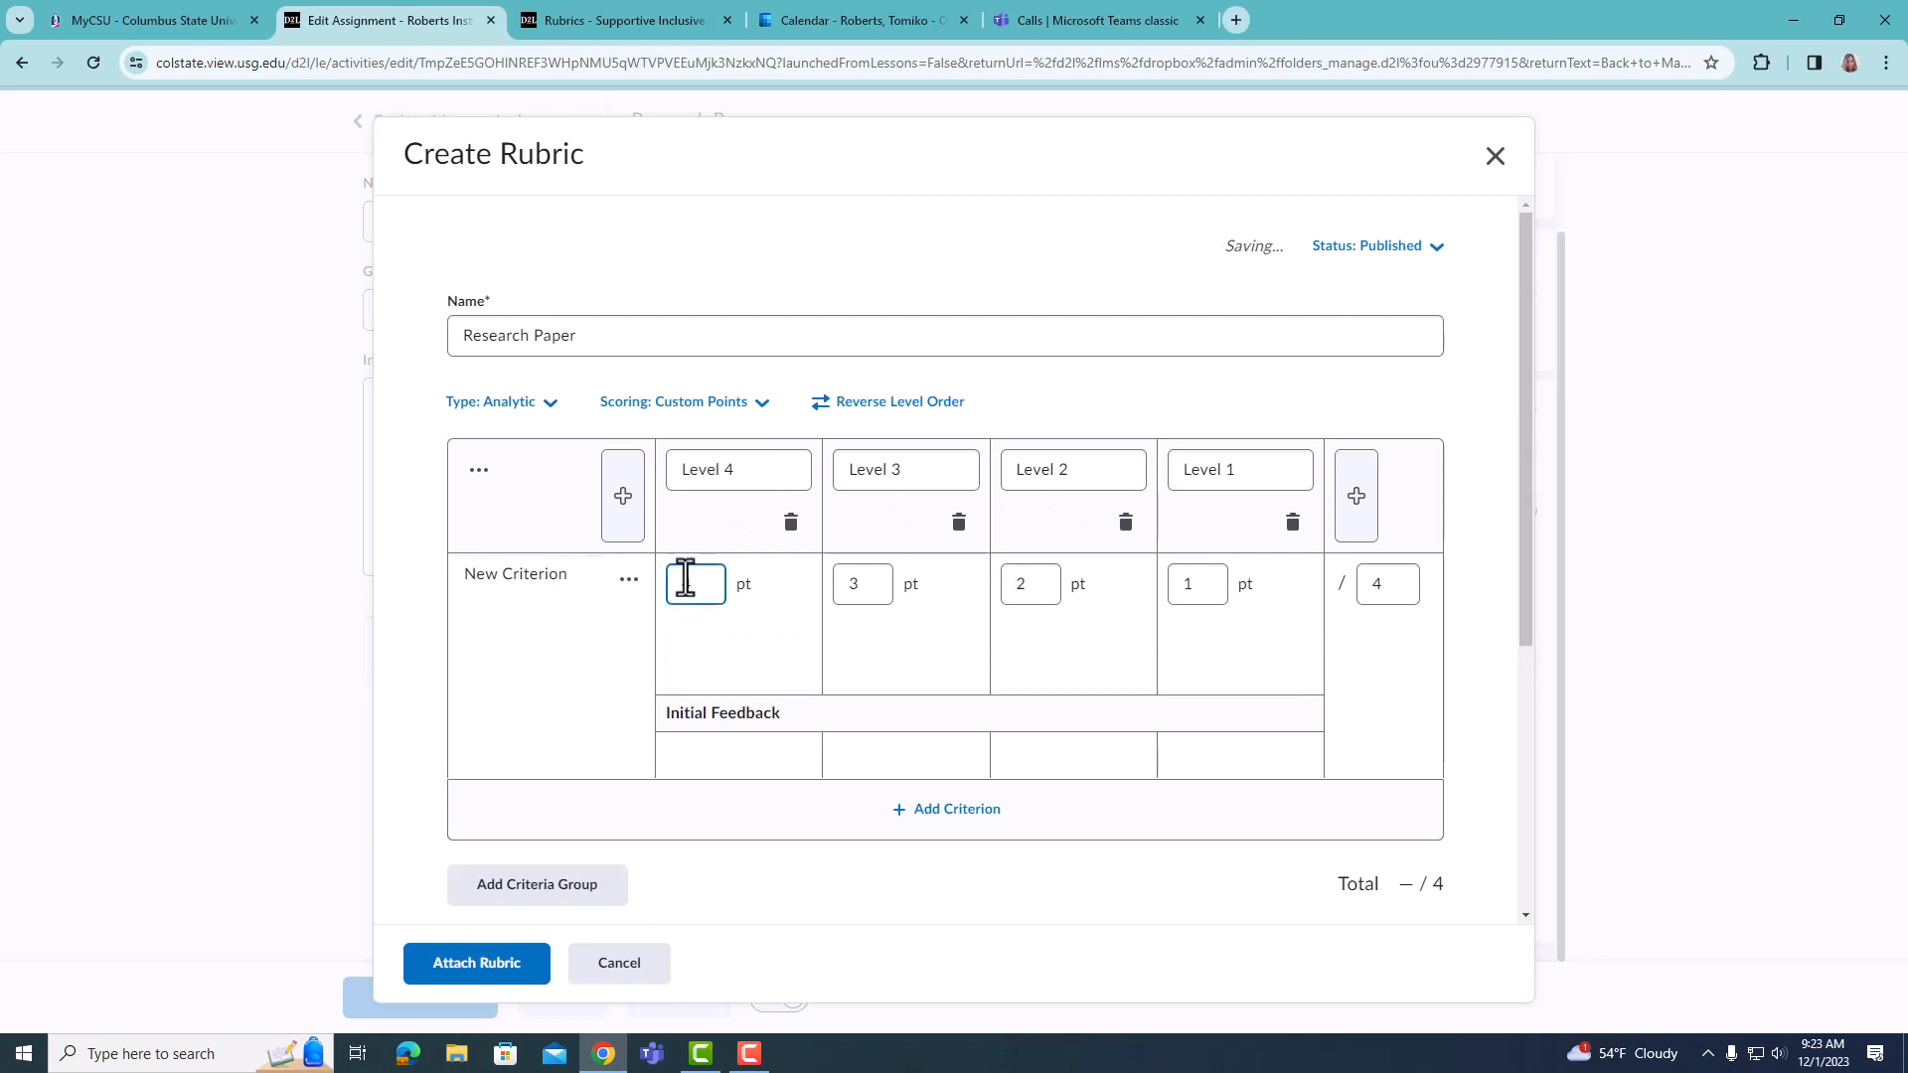
type("4")
left_click(851, 661)
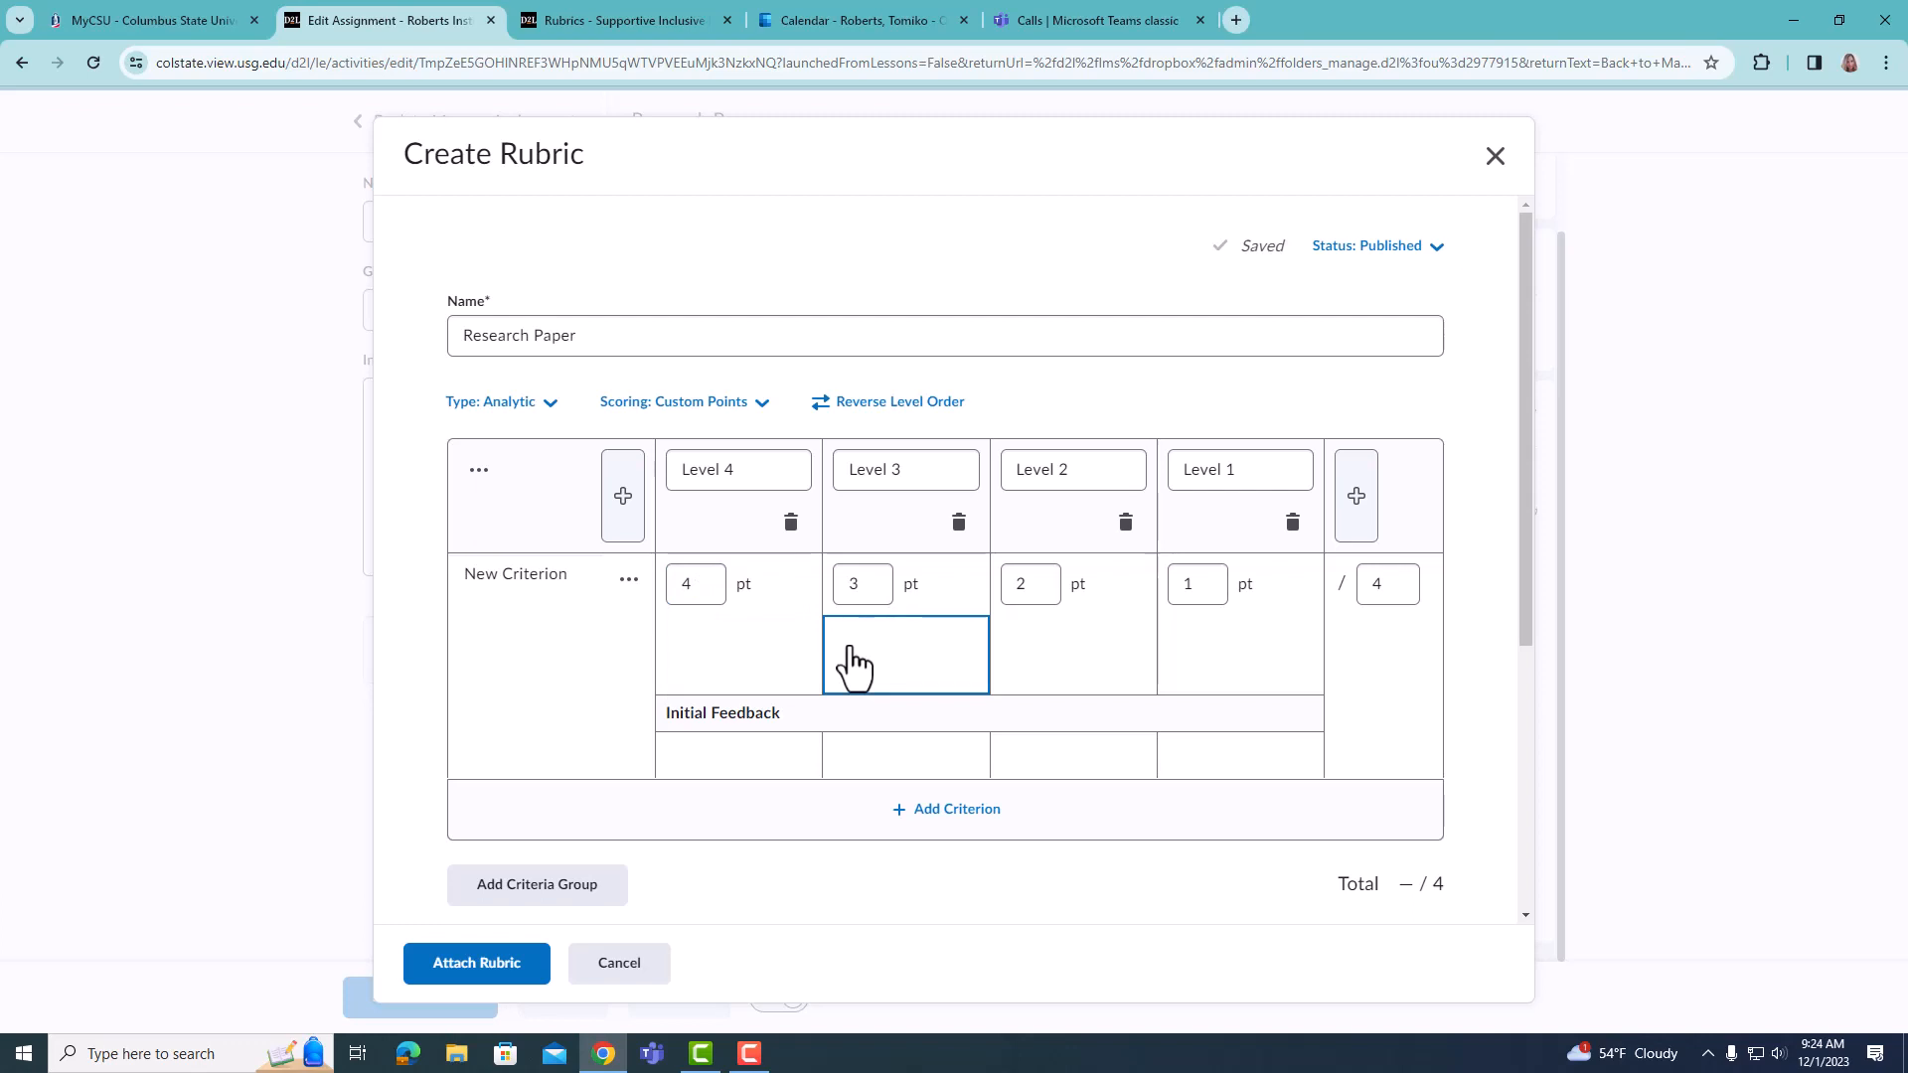
- Rename the rubric's first criterion as "Content"
left_click(588, 574)
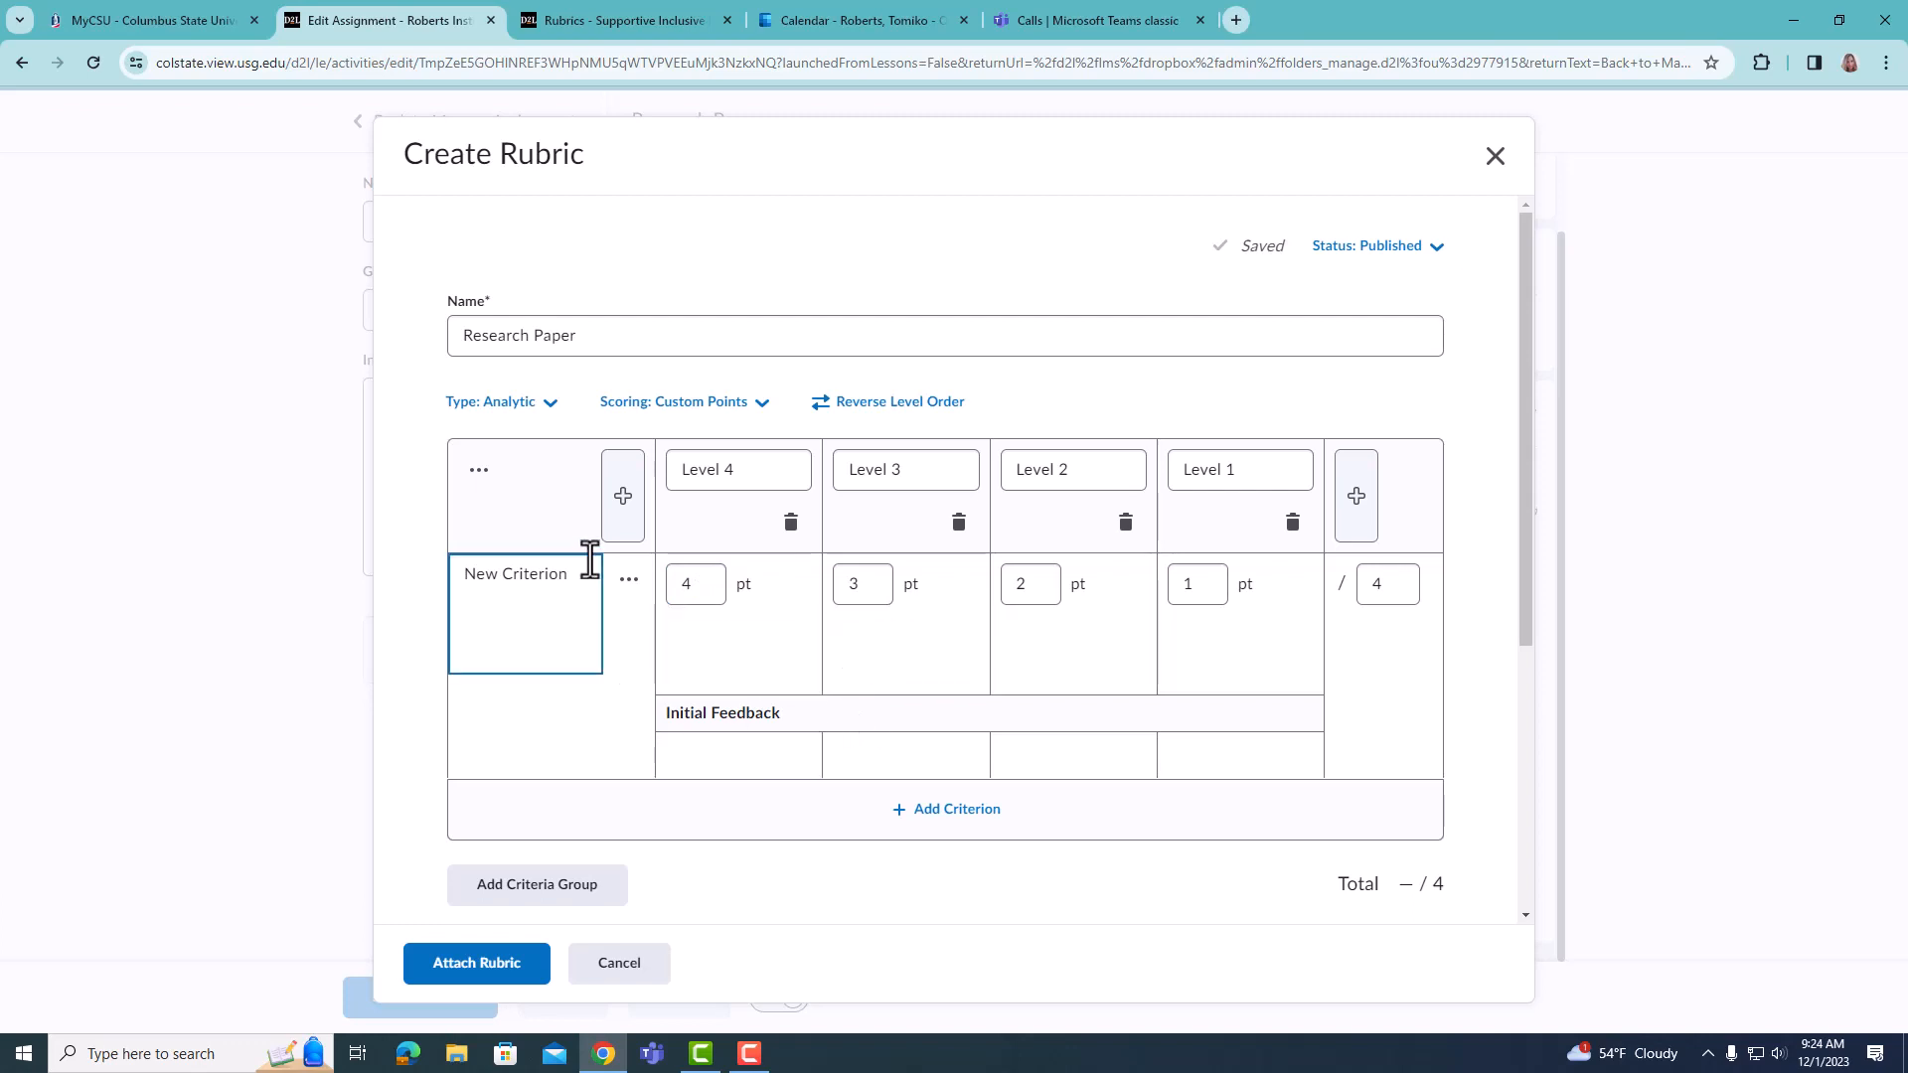
left_click_drag(587, 574, 288, 501)
type("Content")
- Set the Content criterion's points to 0 for Level 1, 30 for Level 2 and 30 for Level 3
double_click(1202, 585)
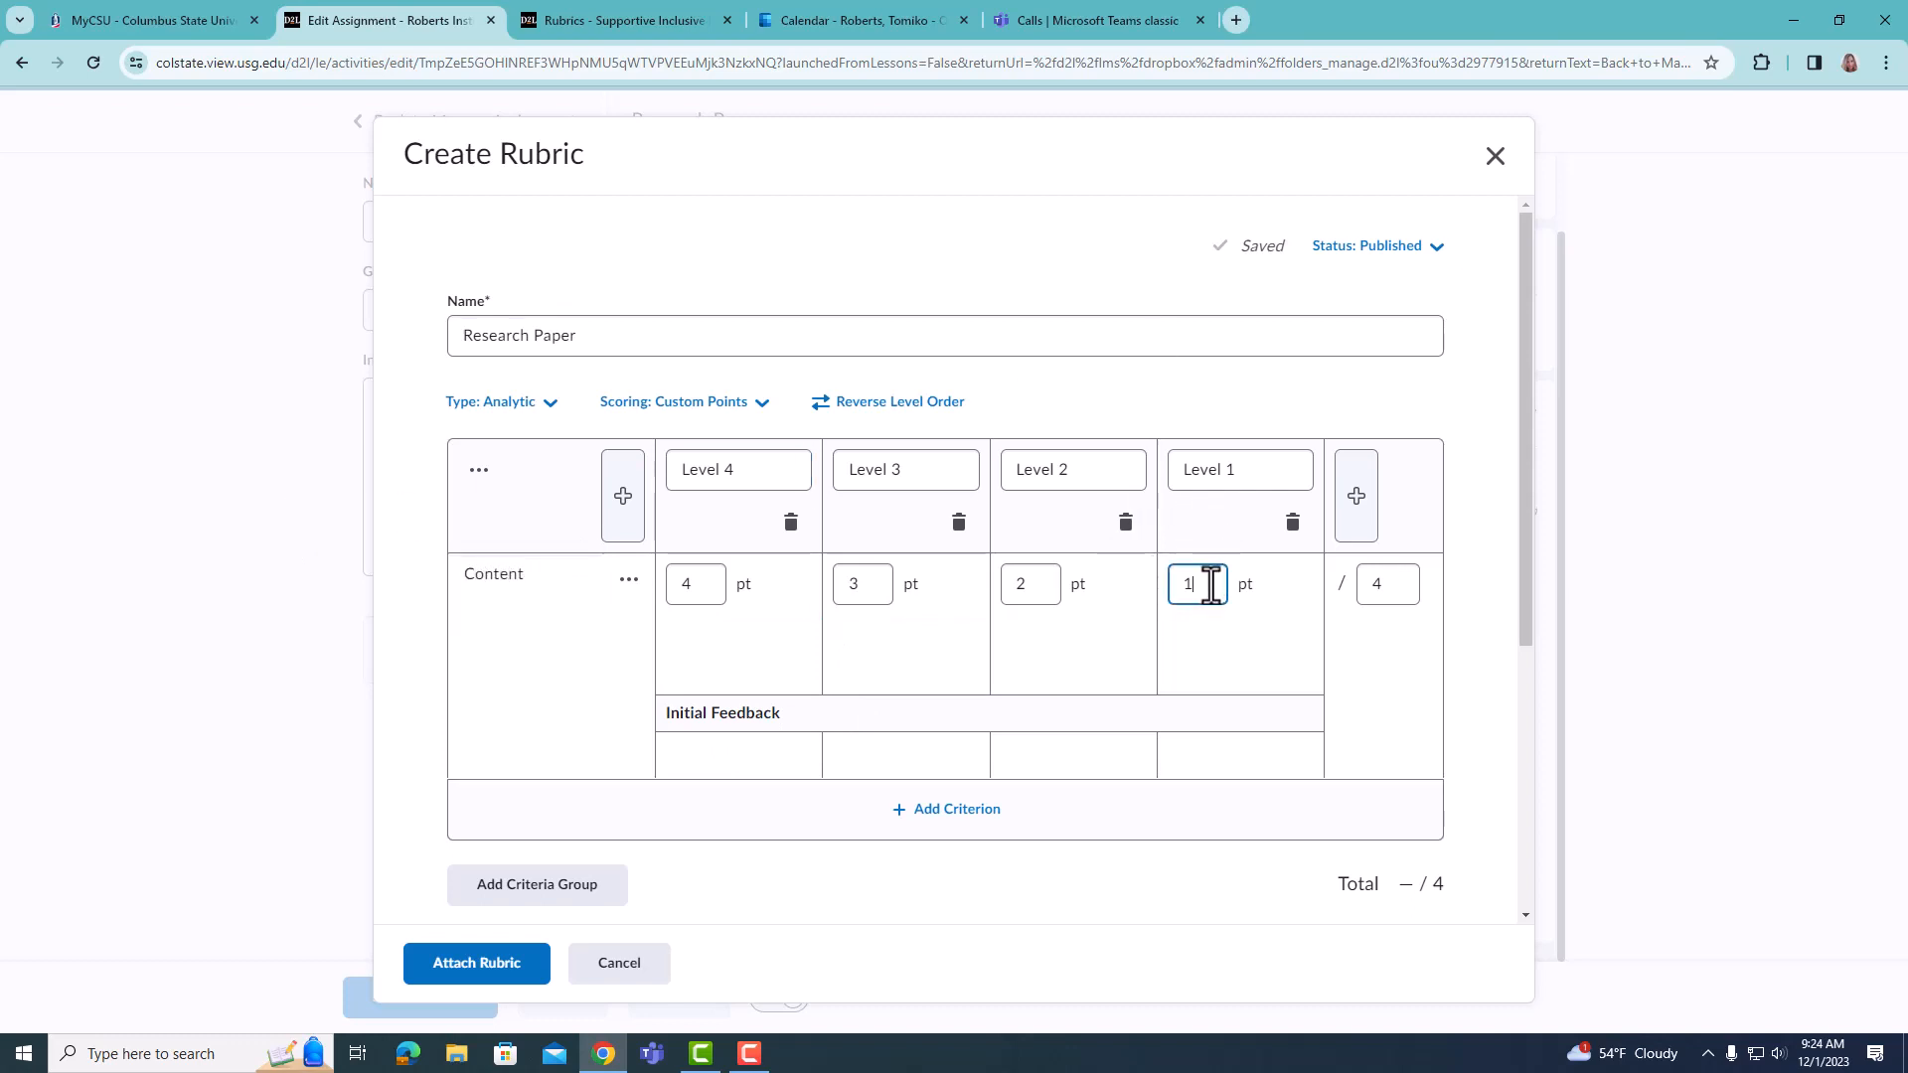
type("0")
left_click(1026, 586)
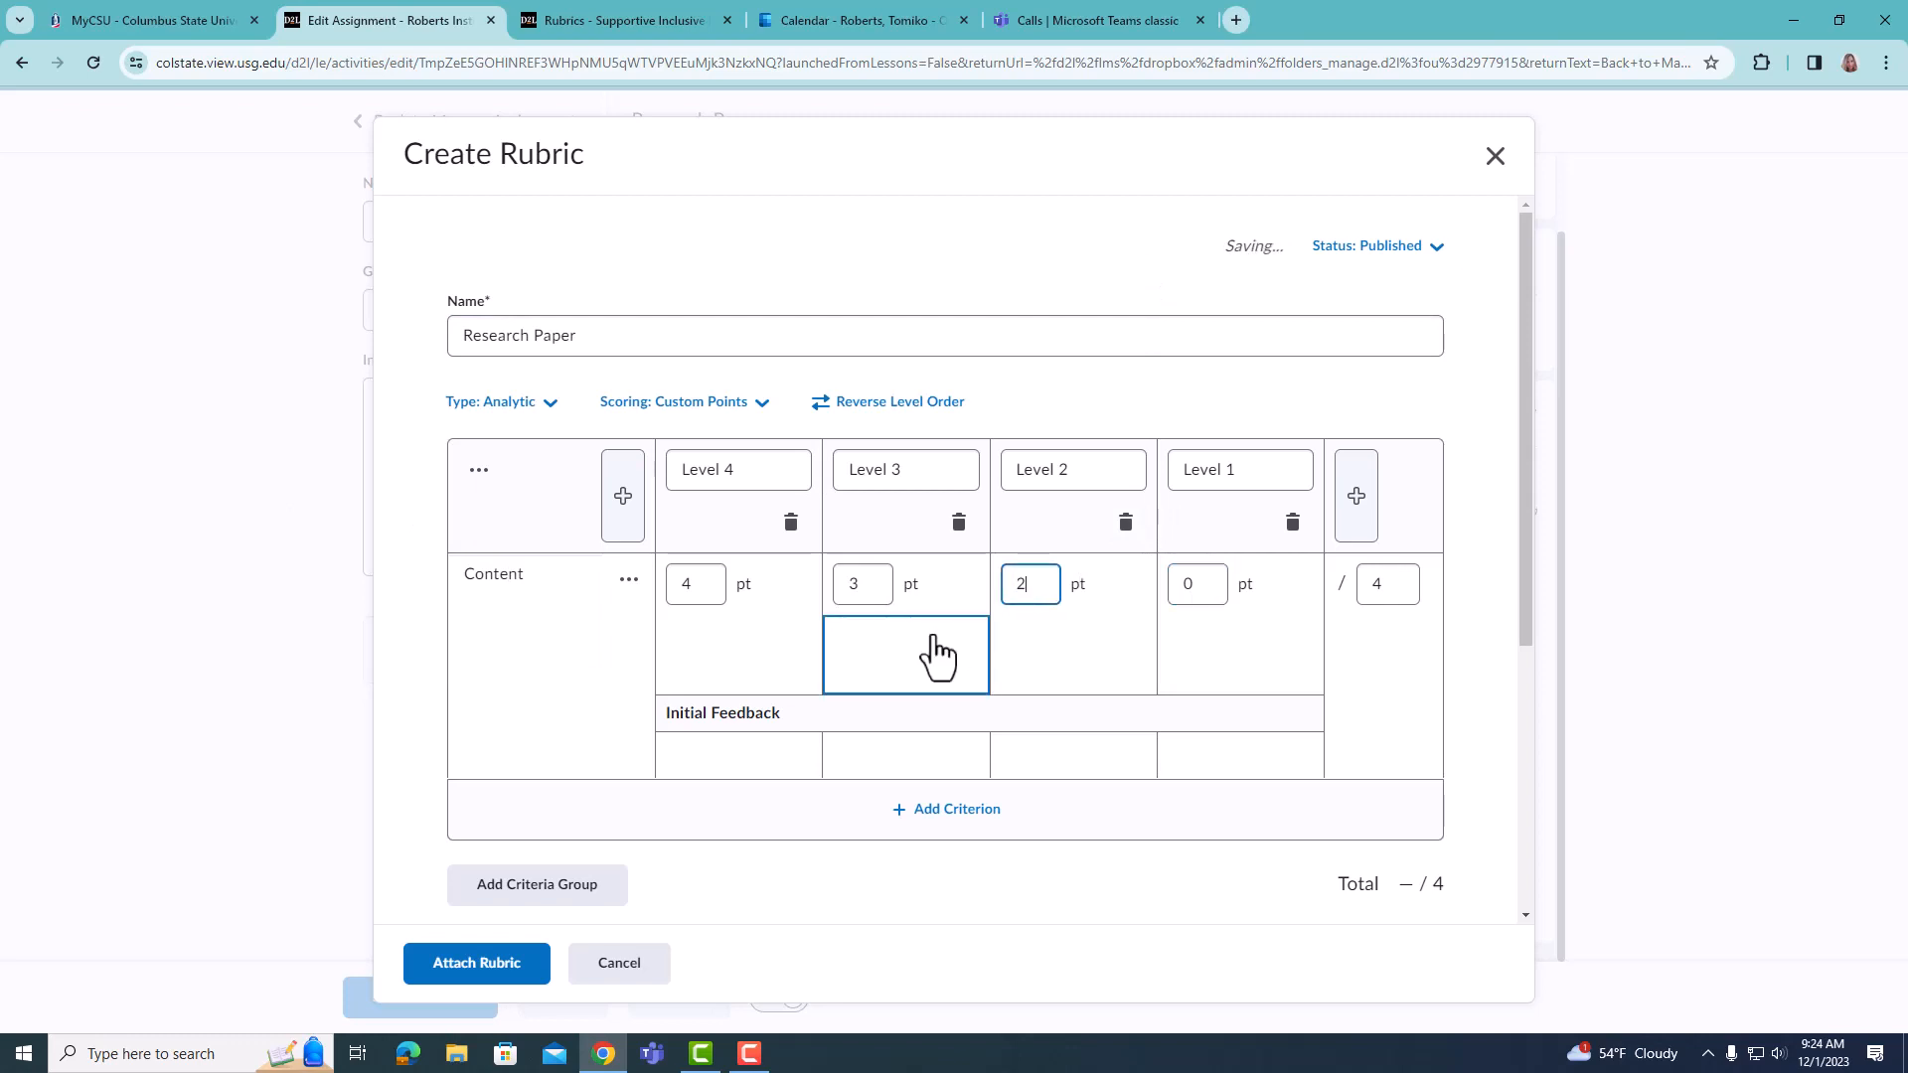
type("30")
double_click(883, 584)
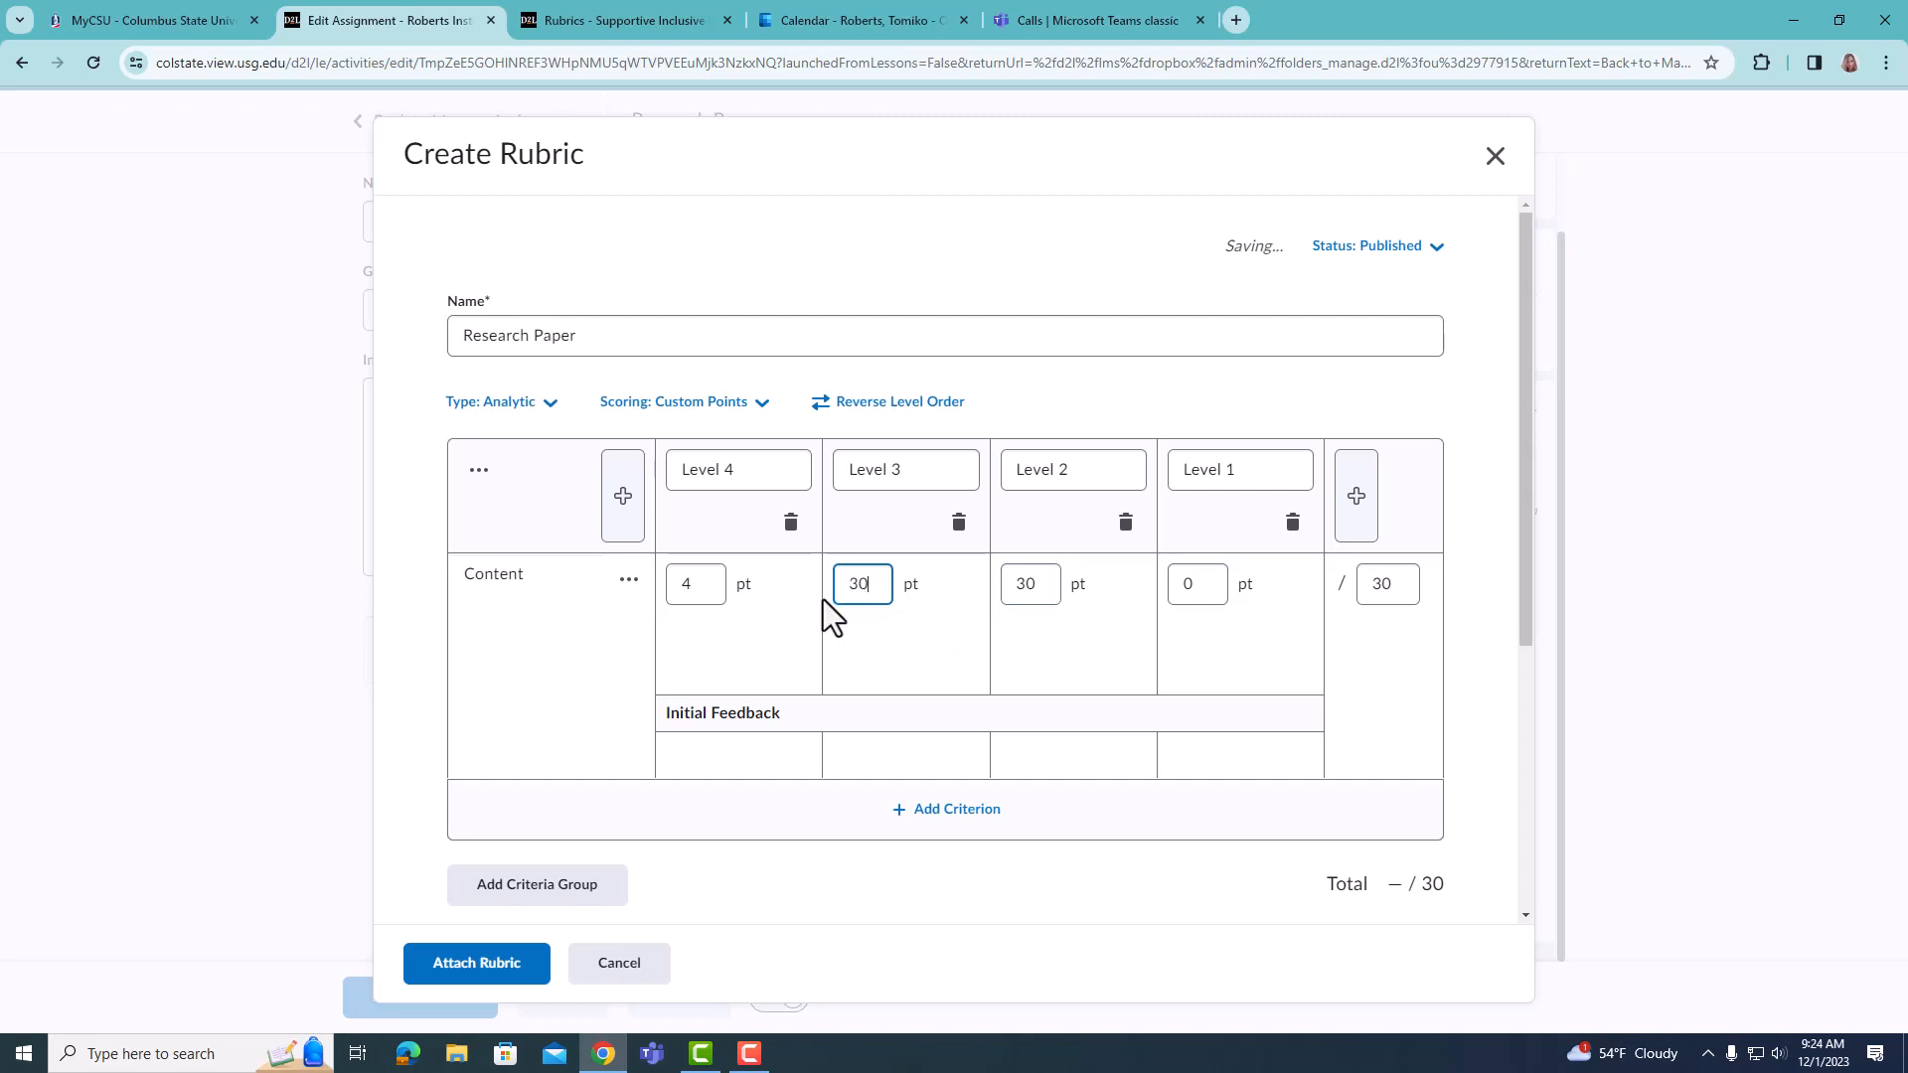
type("30")
- Delete the Level 4 column from the rubric's criteria table
left_click(706, 473)
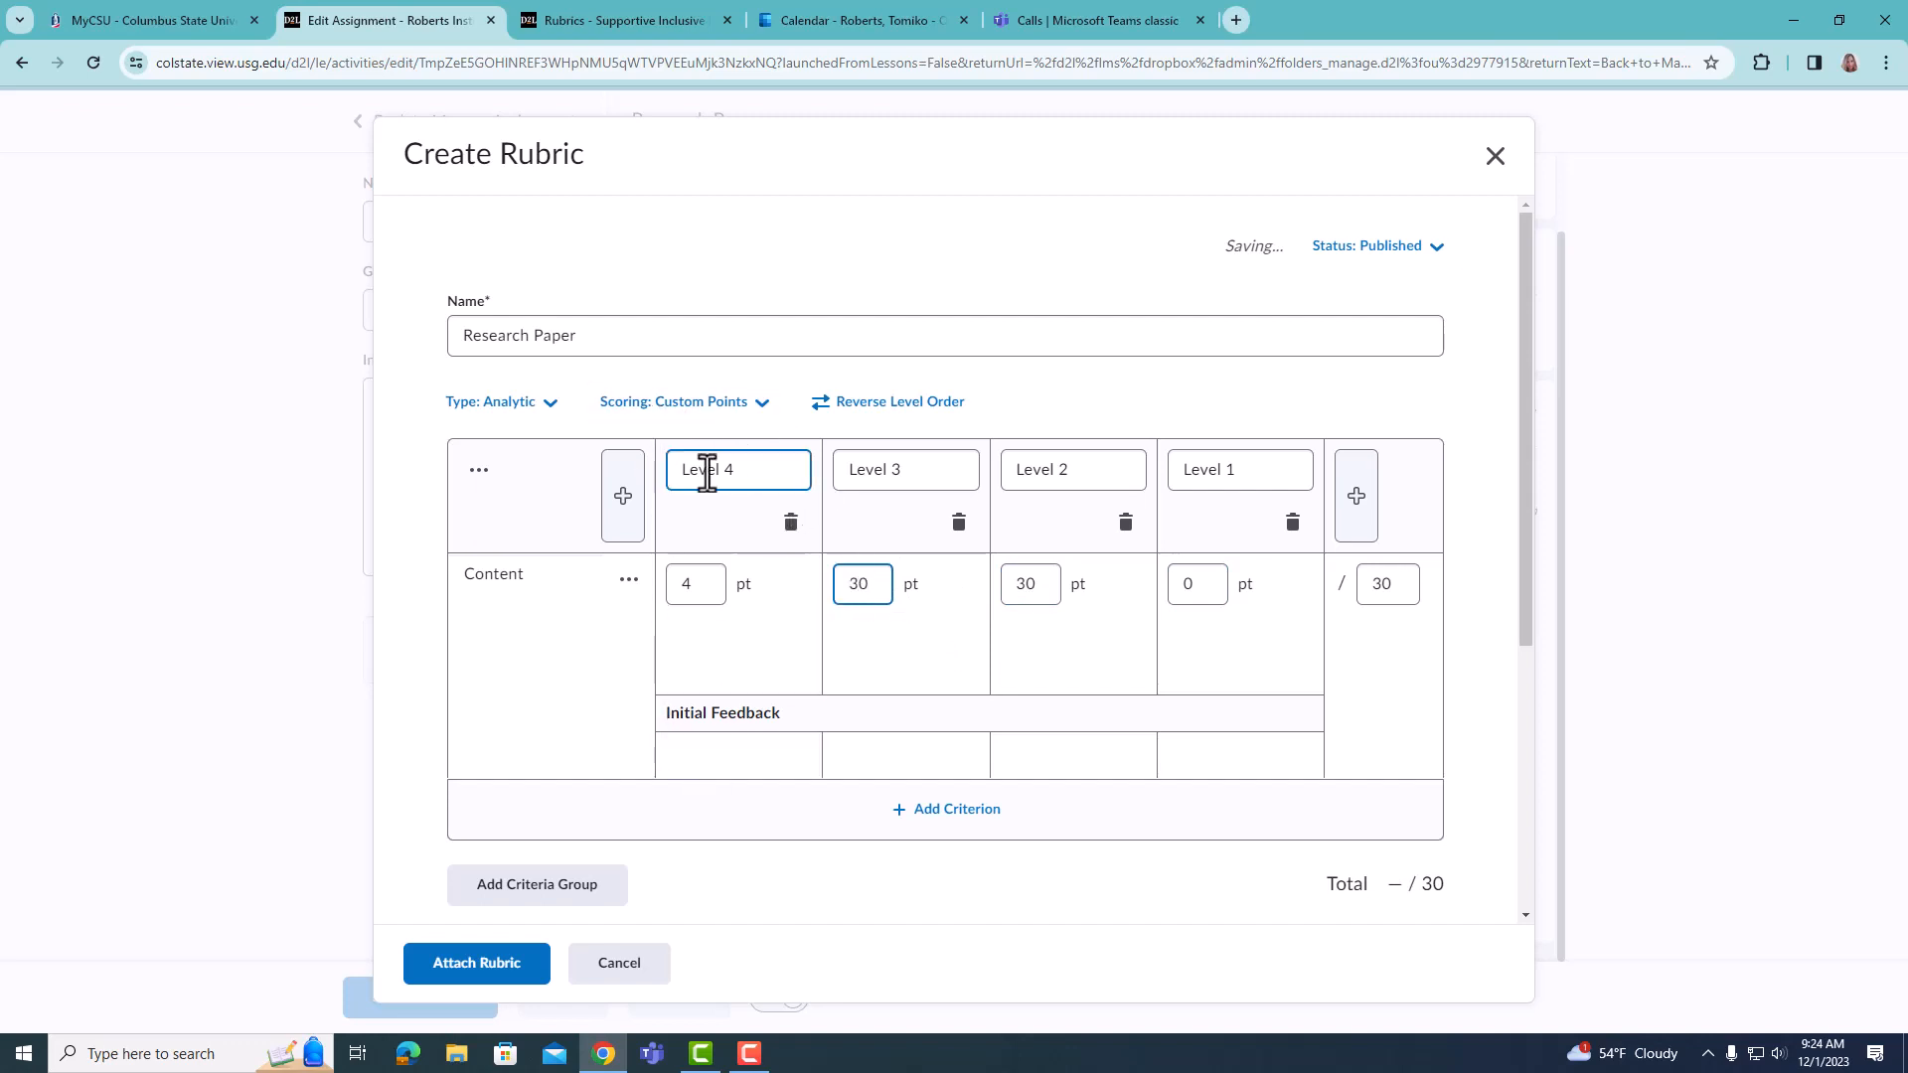
left_click(793, 529)
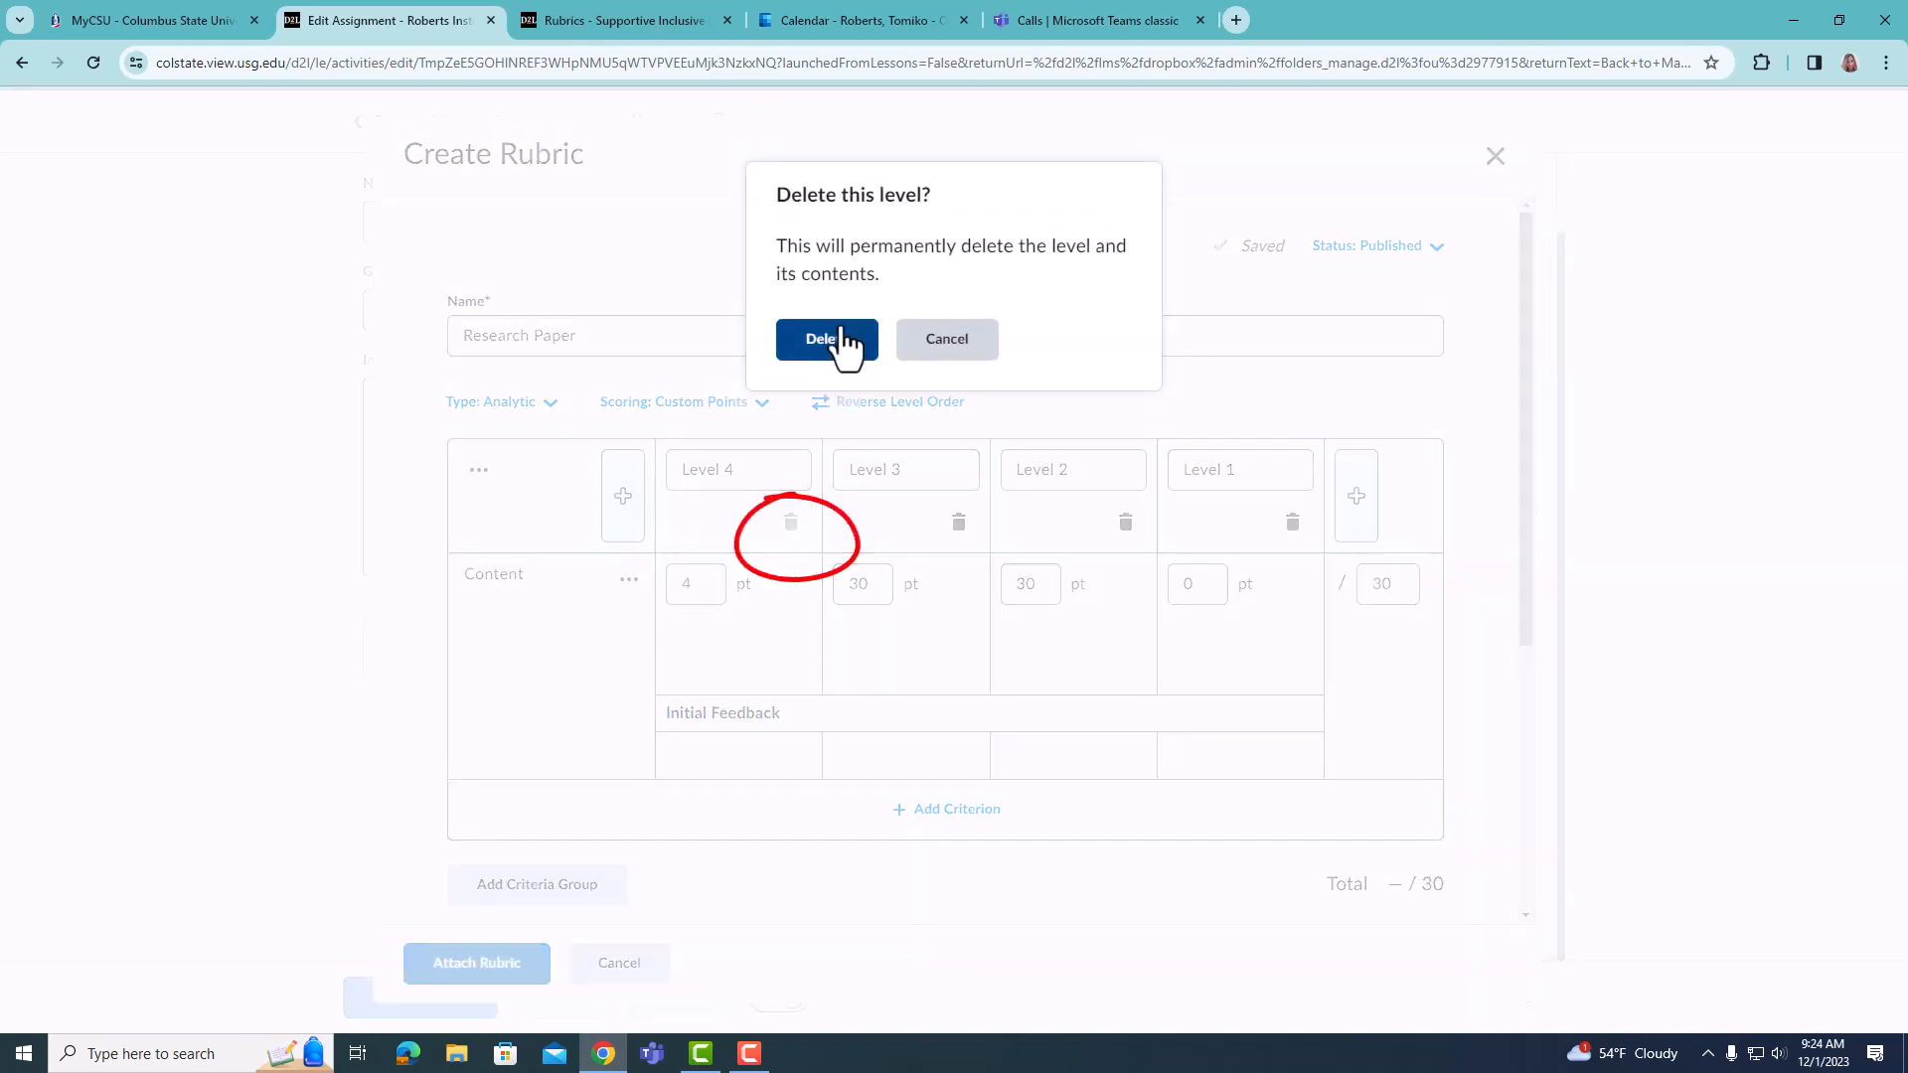
left_click(834, 341)
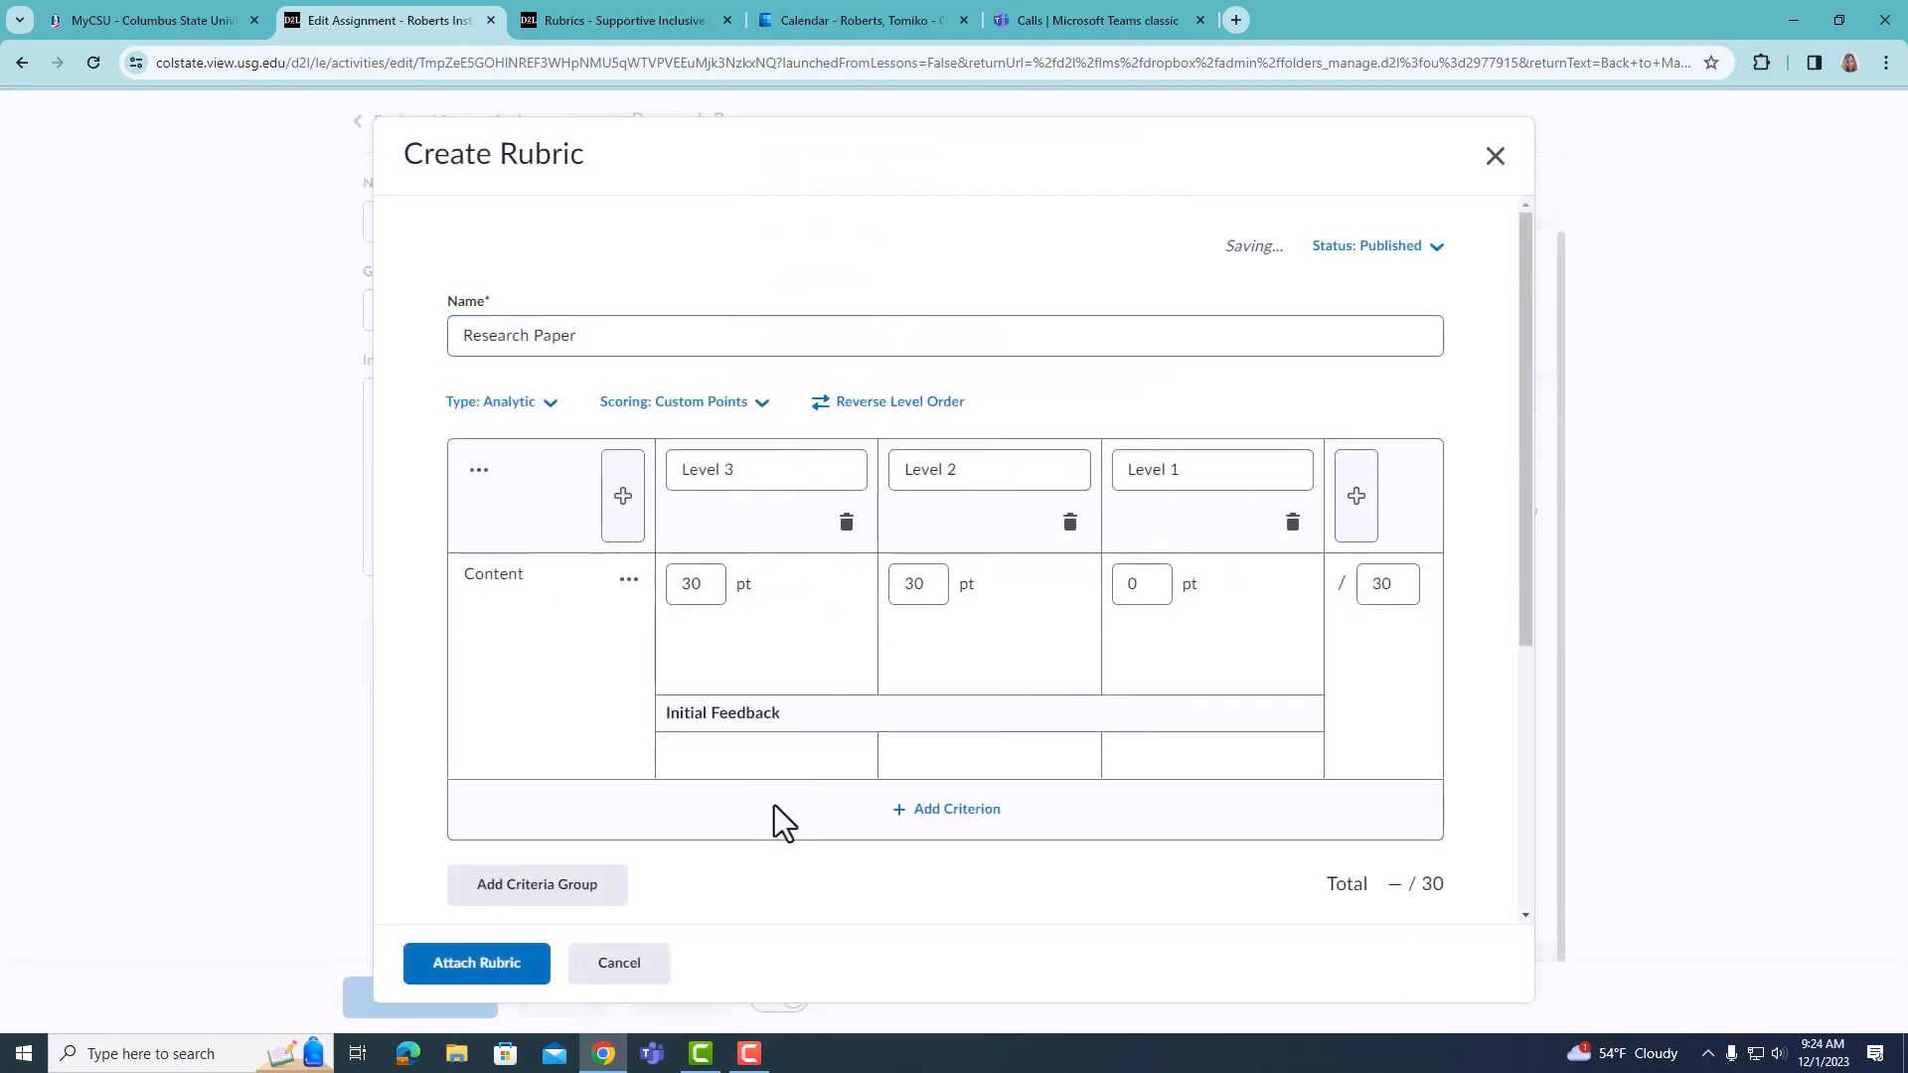
- Add a second criteria group and name its criterion "Spelling and Grammar"
scroll(772, 780, "down", 2)
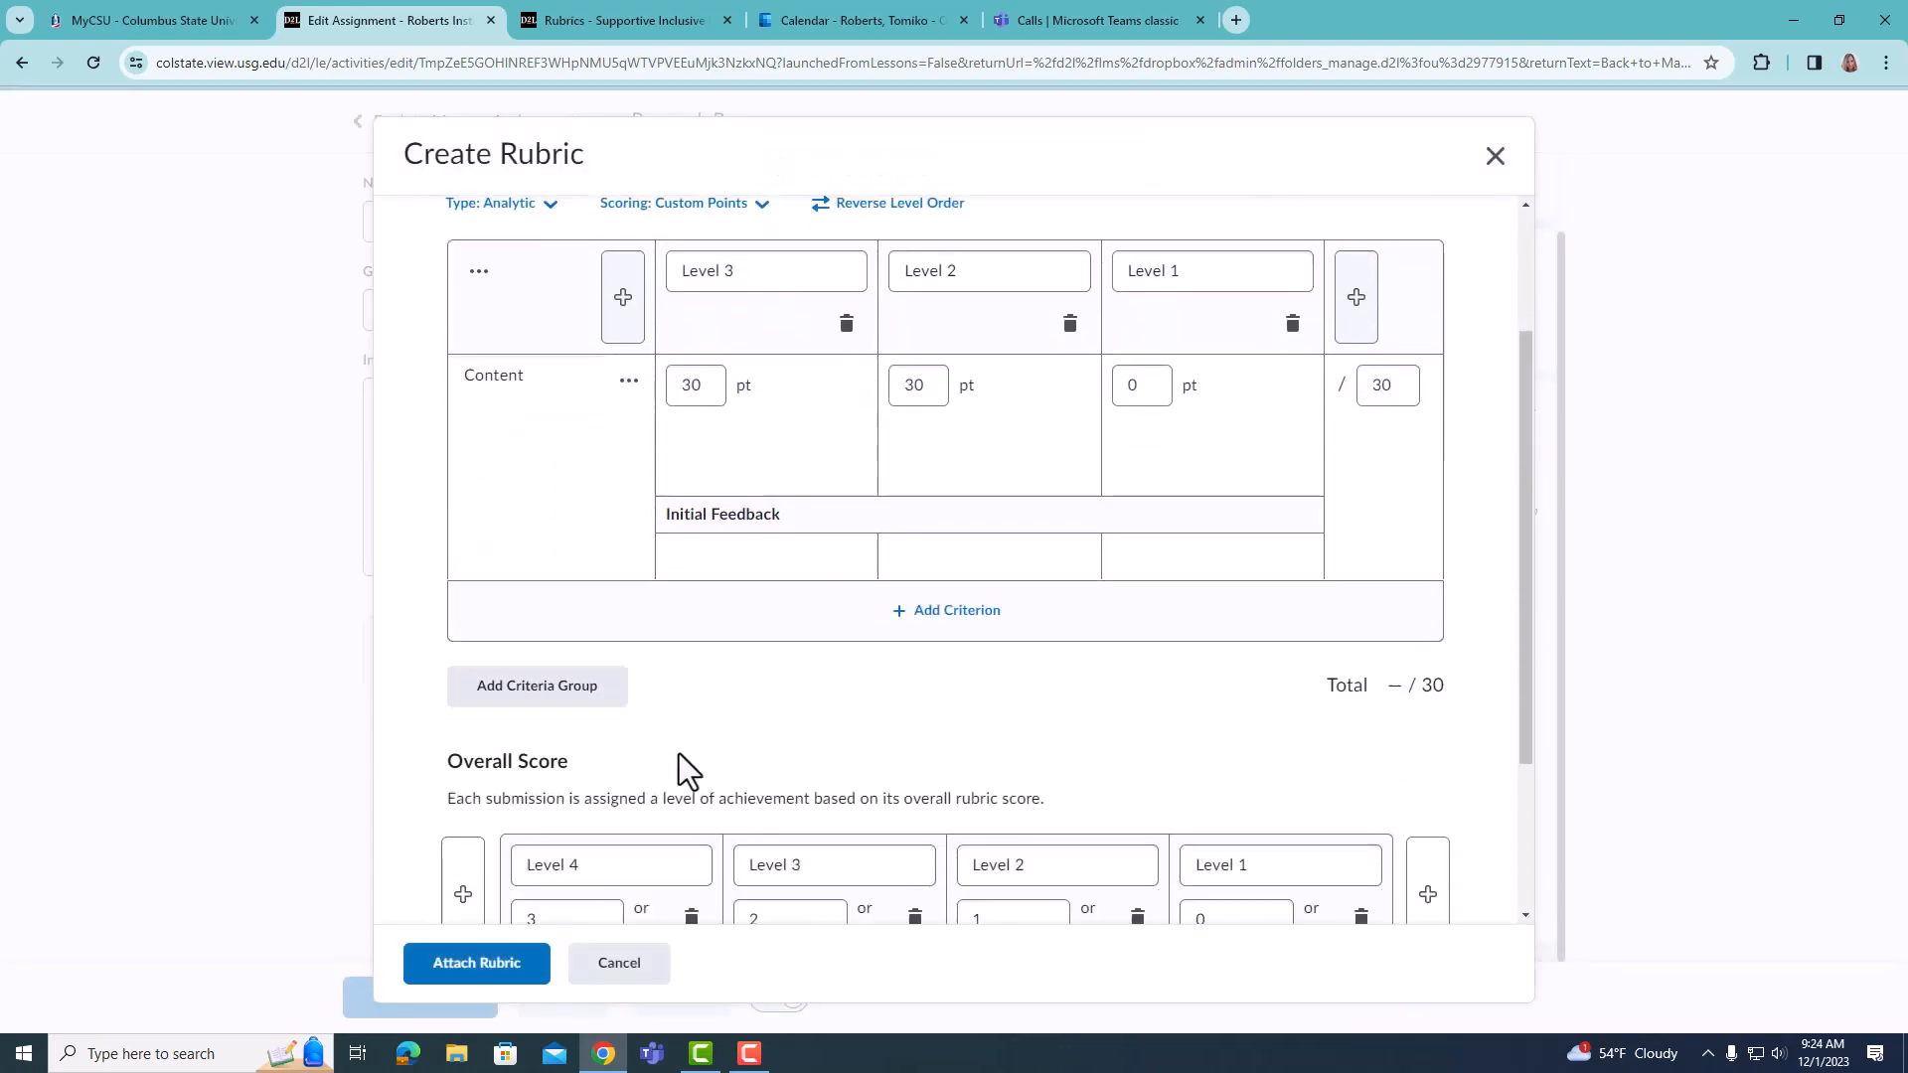
left_click(591, 701)
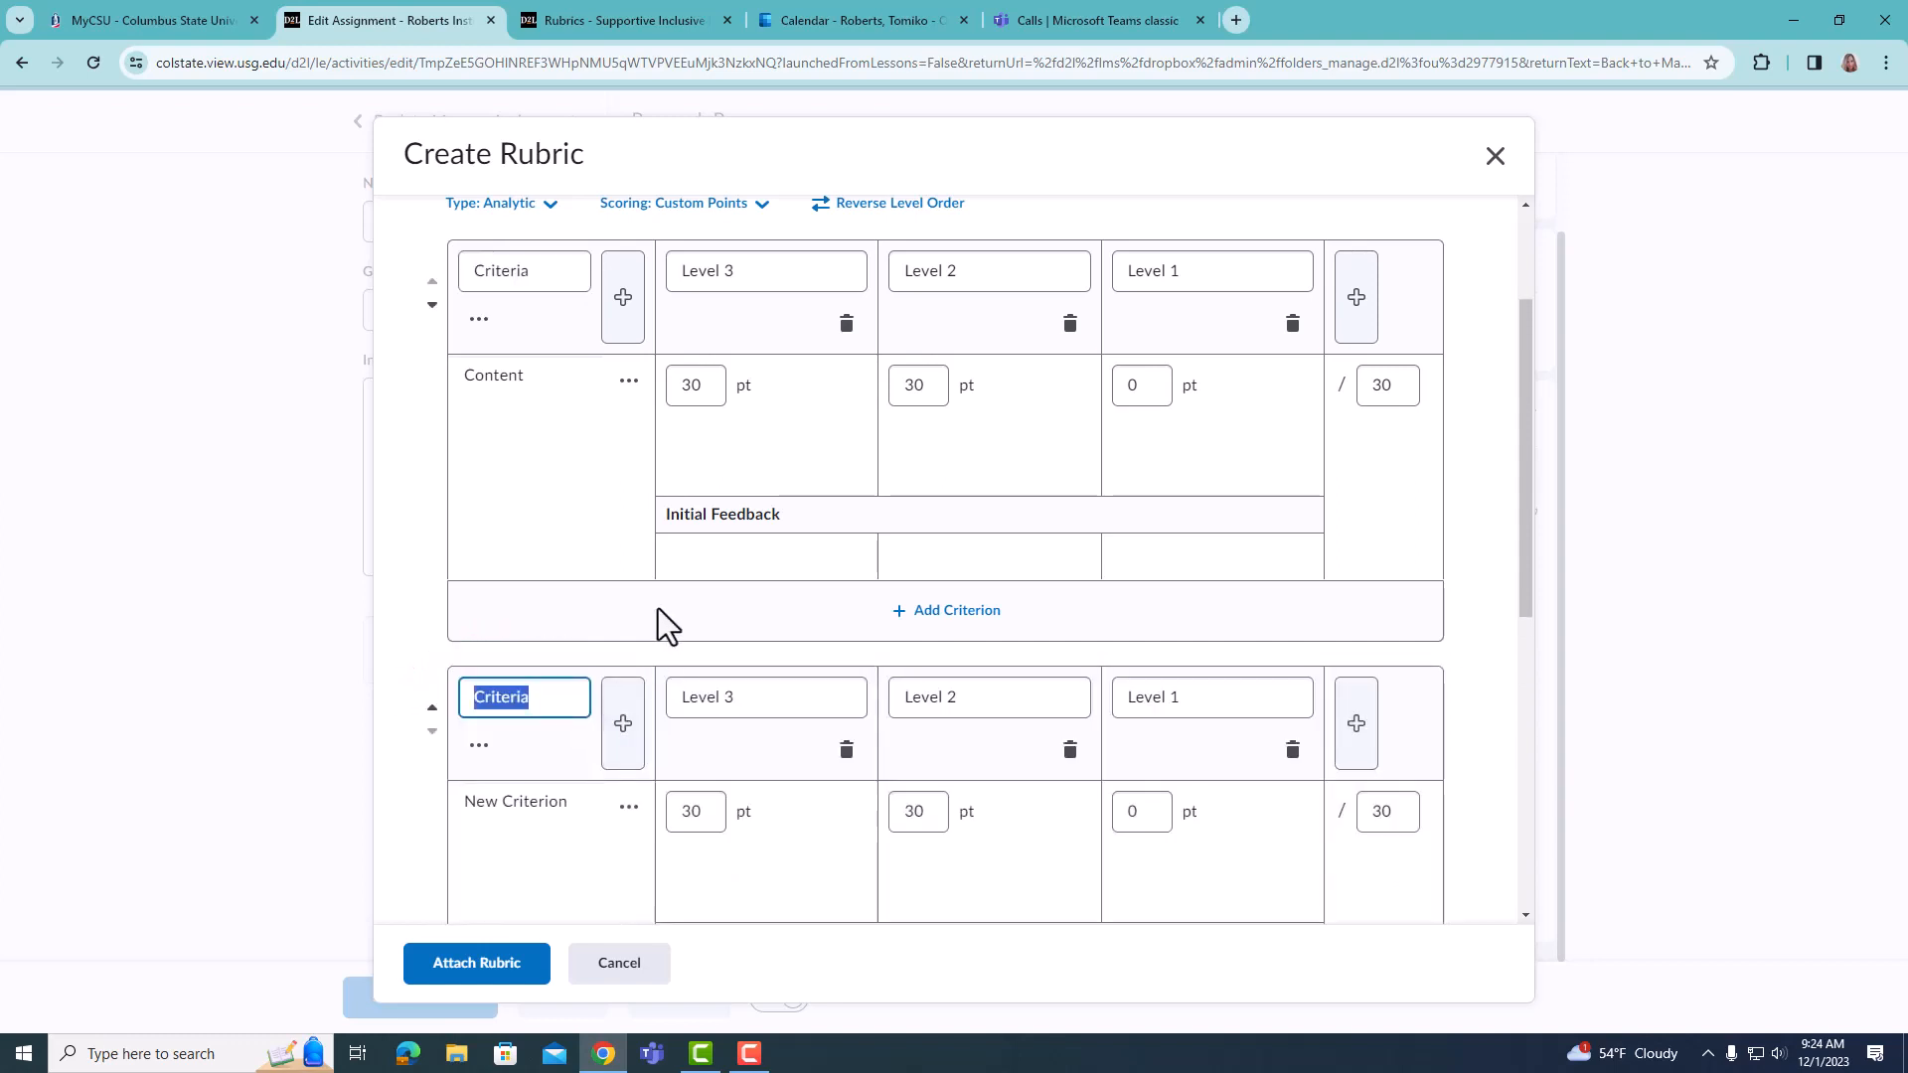
scroll(536, 646, "down", 2)
left_click_drag(566, 606, 351, 576)
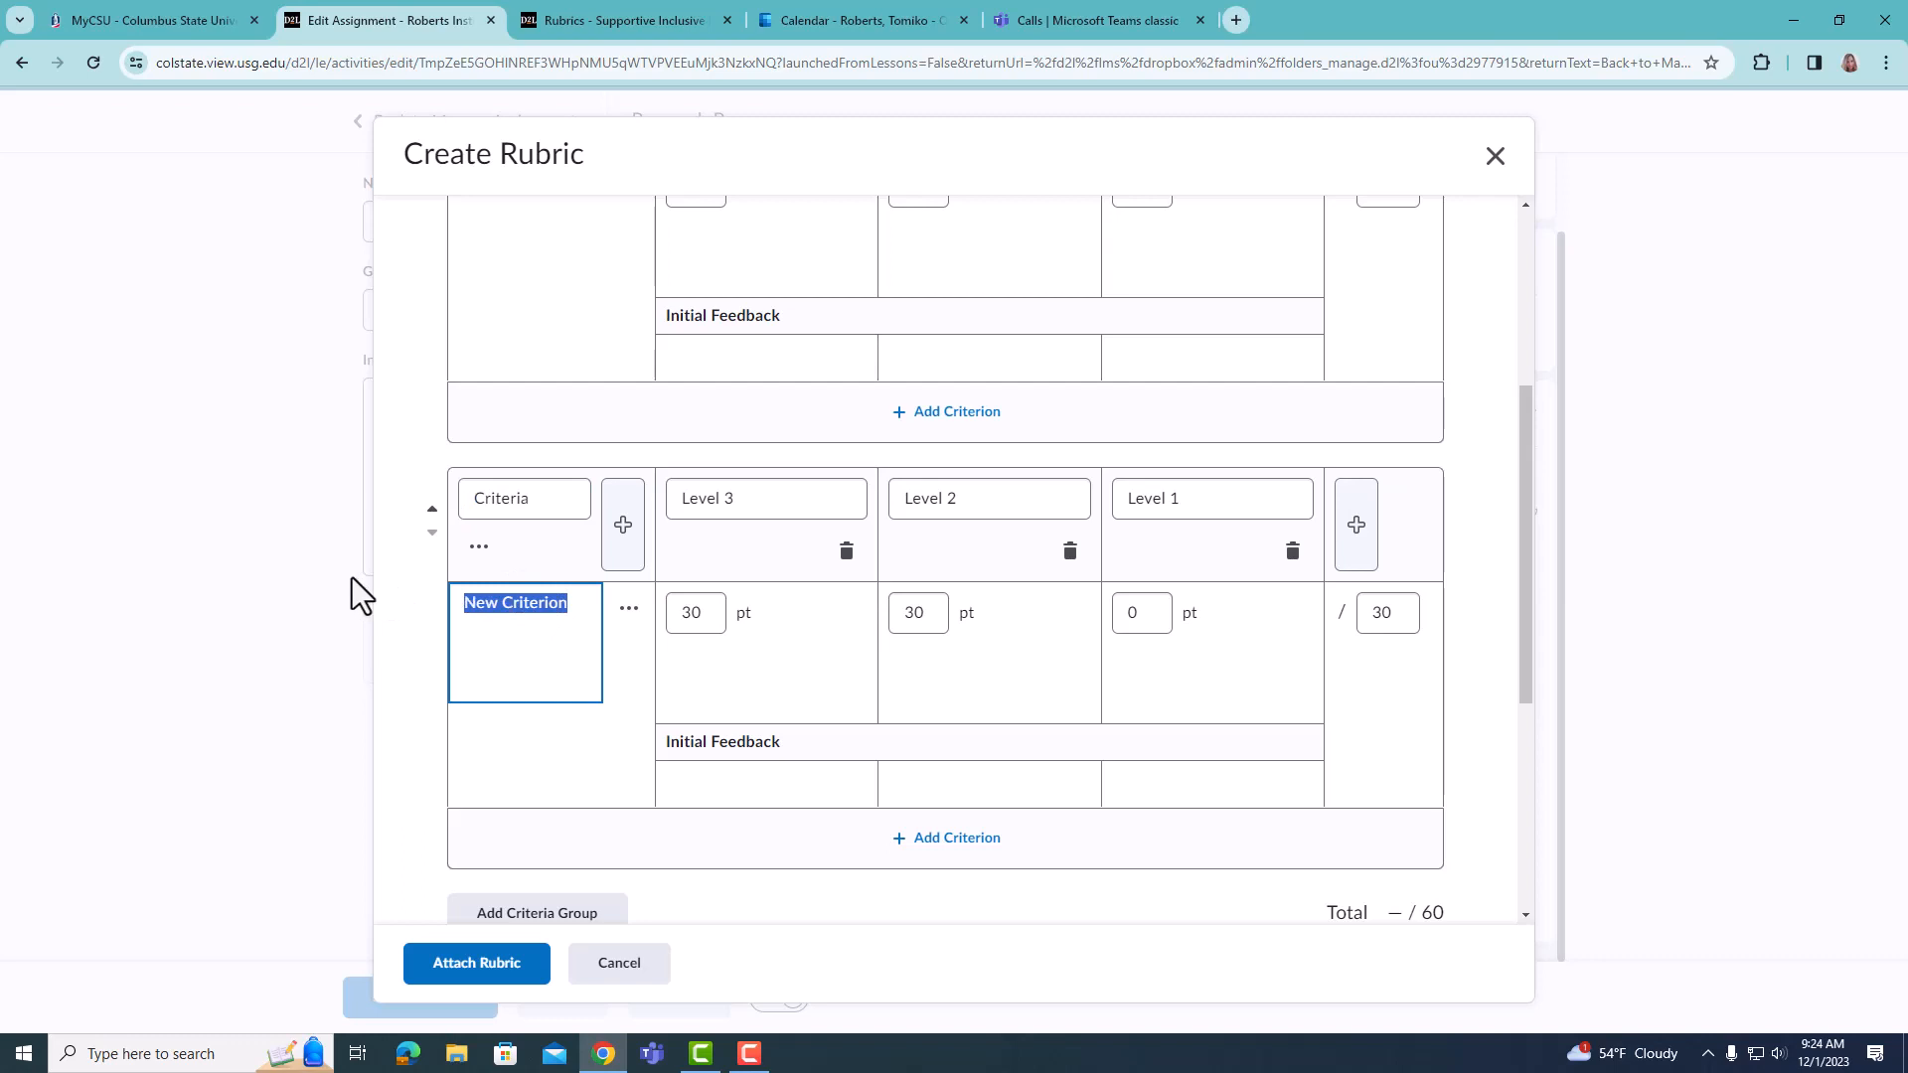
type("Spelli")
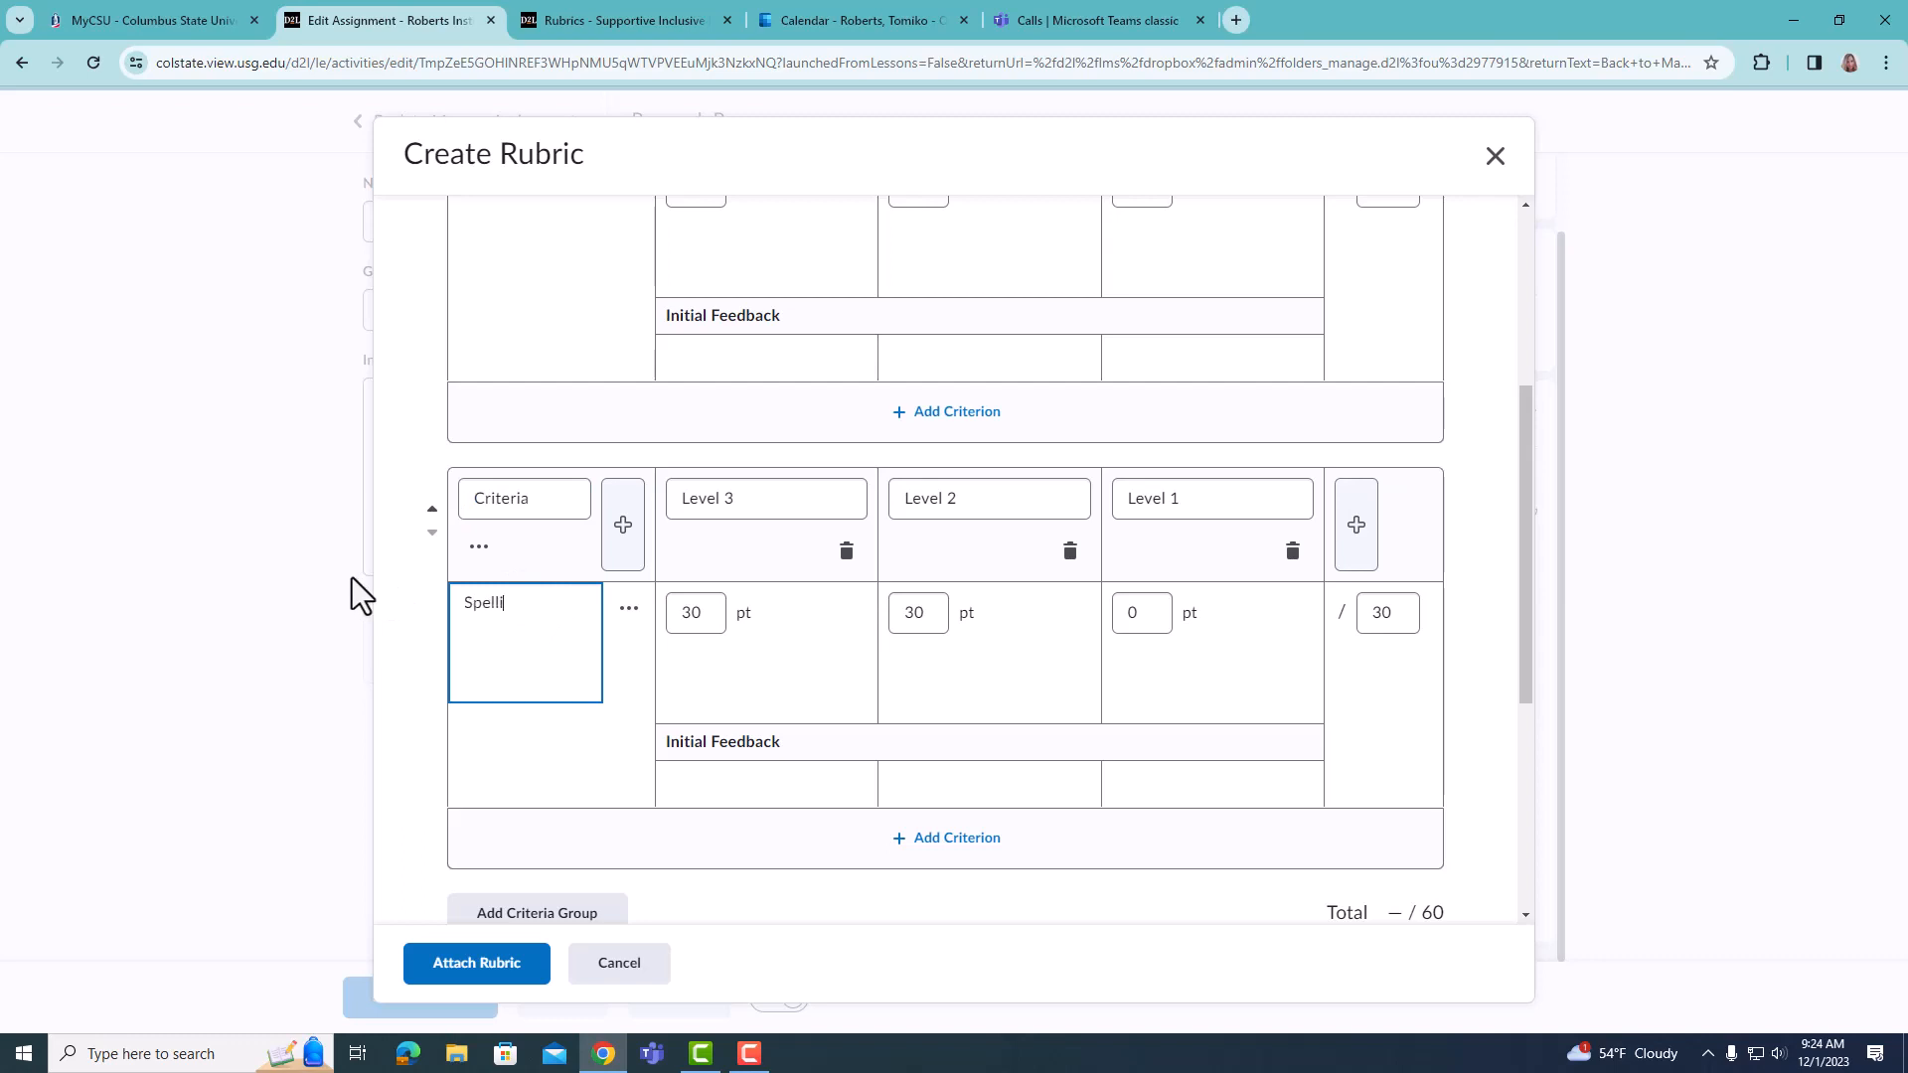
type("ng and Grammar")
- Set the Spelling and Grammar criterion's points to 10 for Level 2 and 20 for Level 3
left_click(941, 623)
double_click(941, 623)
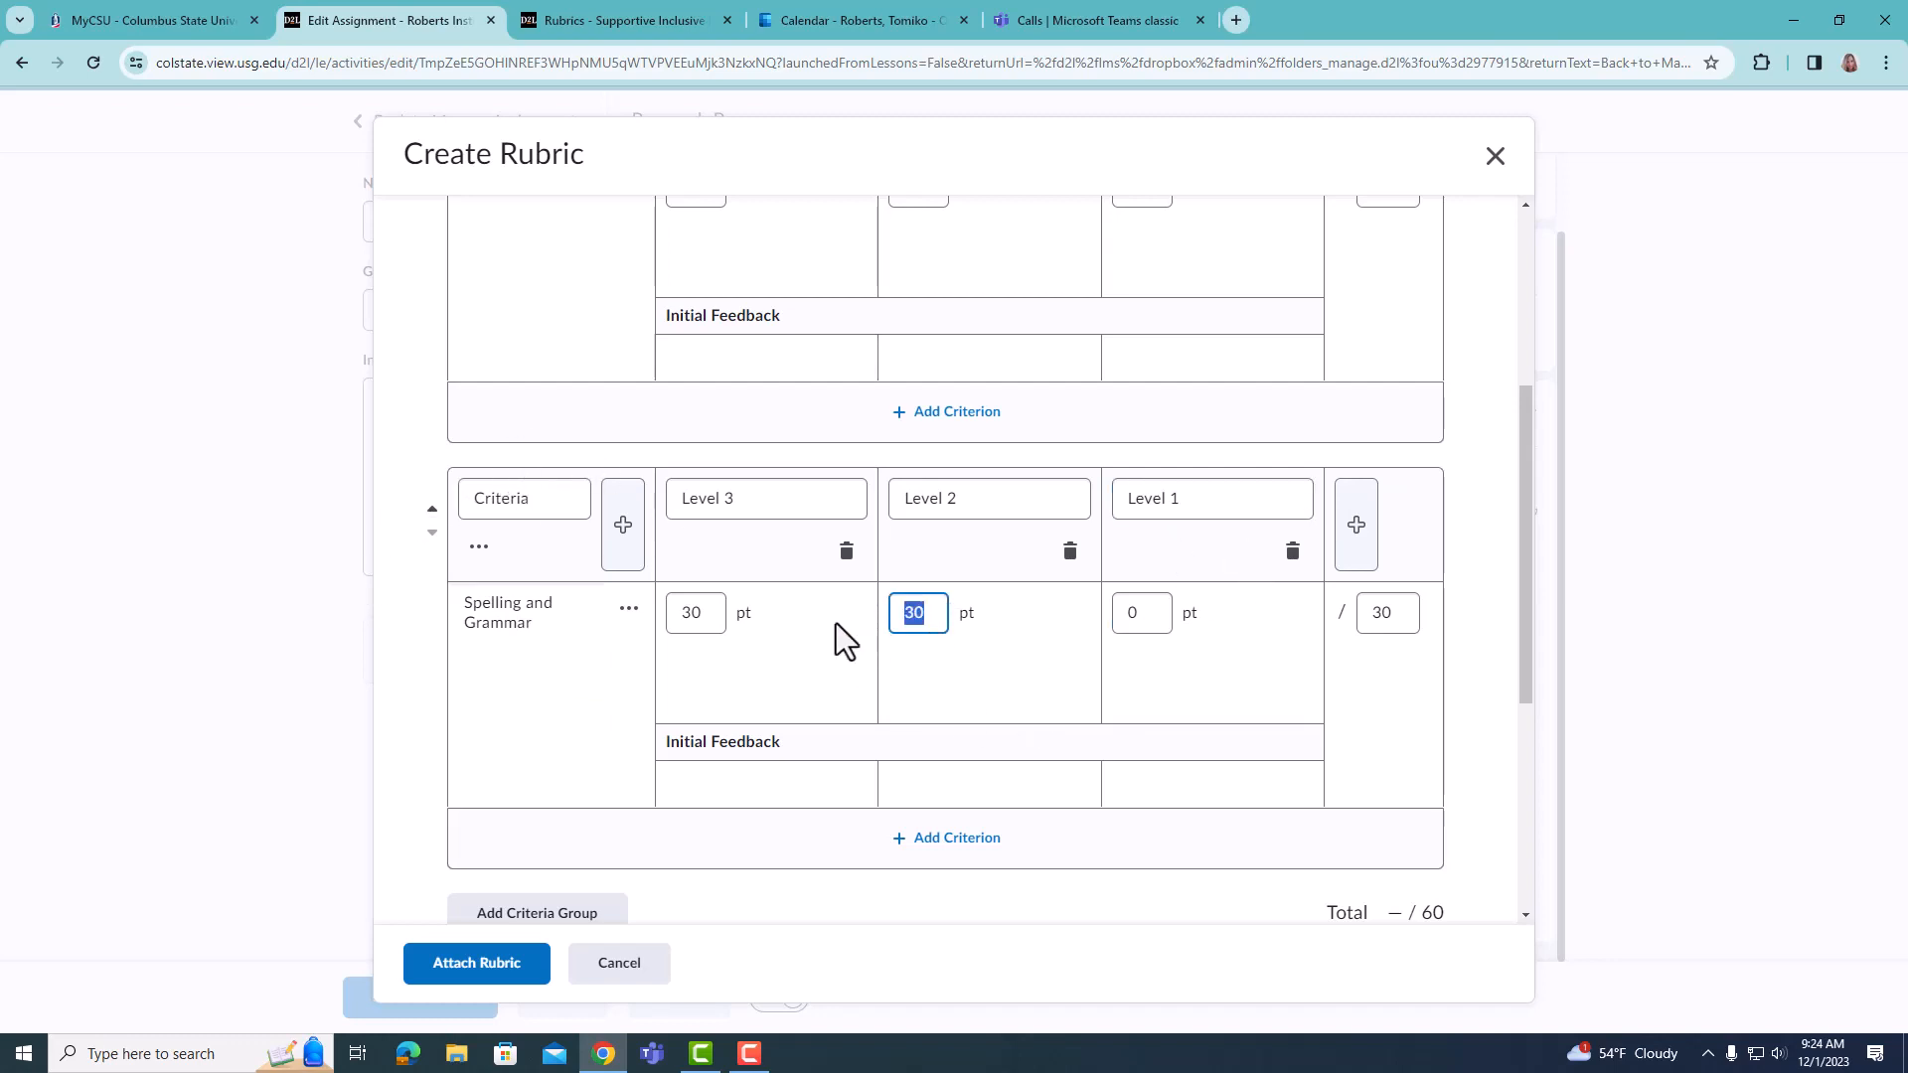
type("10")
left_click_drag(712, 613, 664, 628)
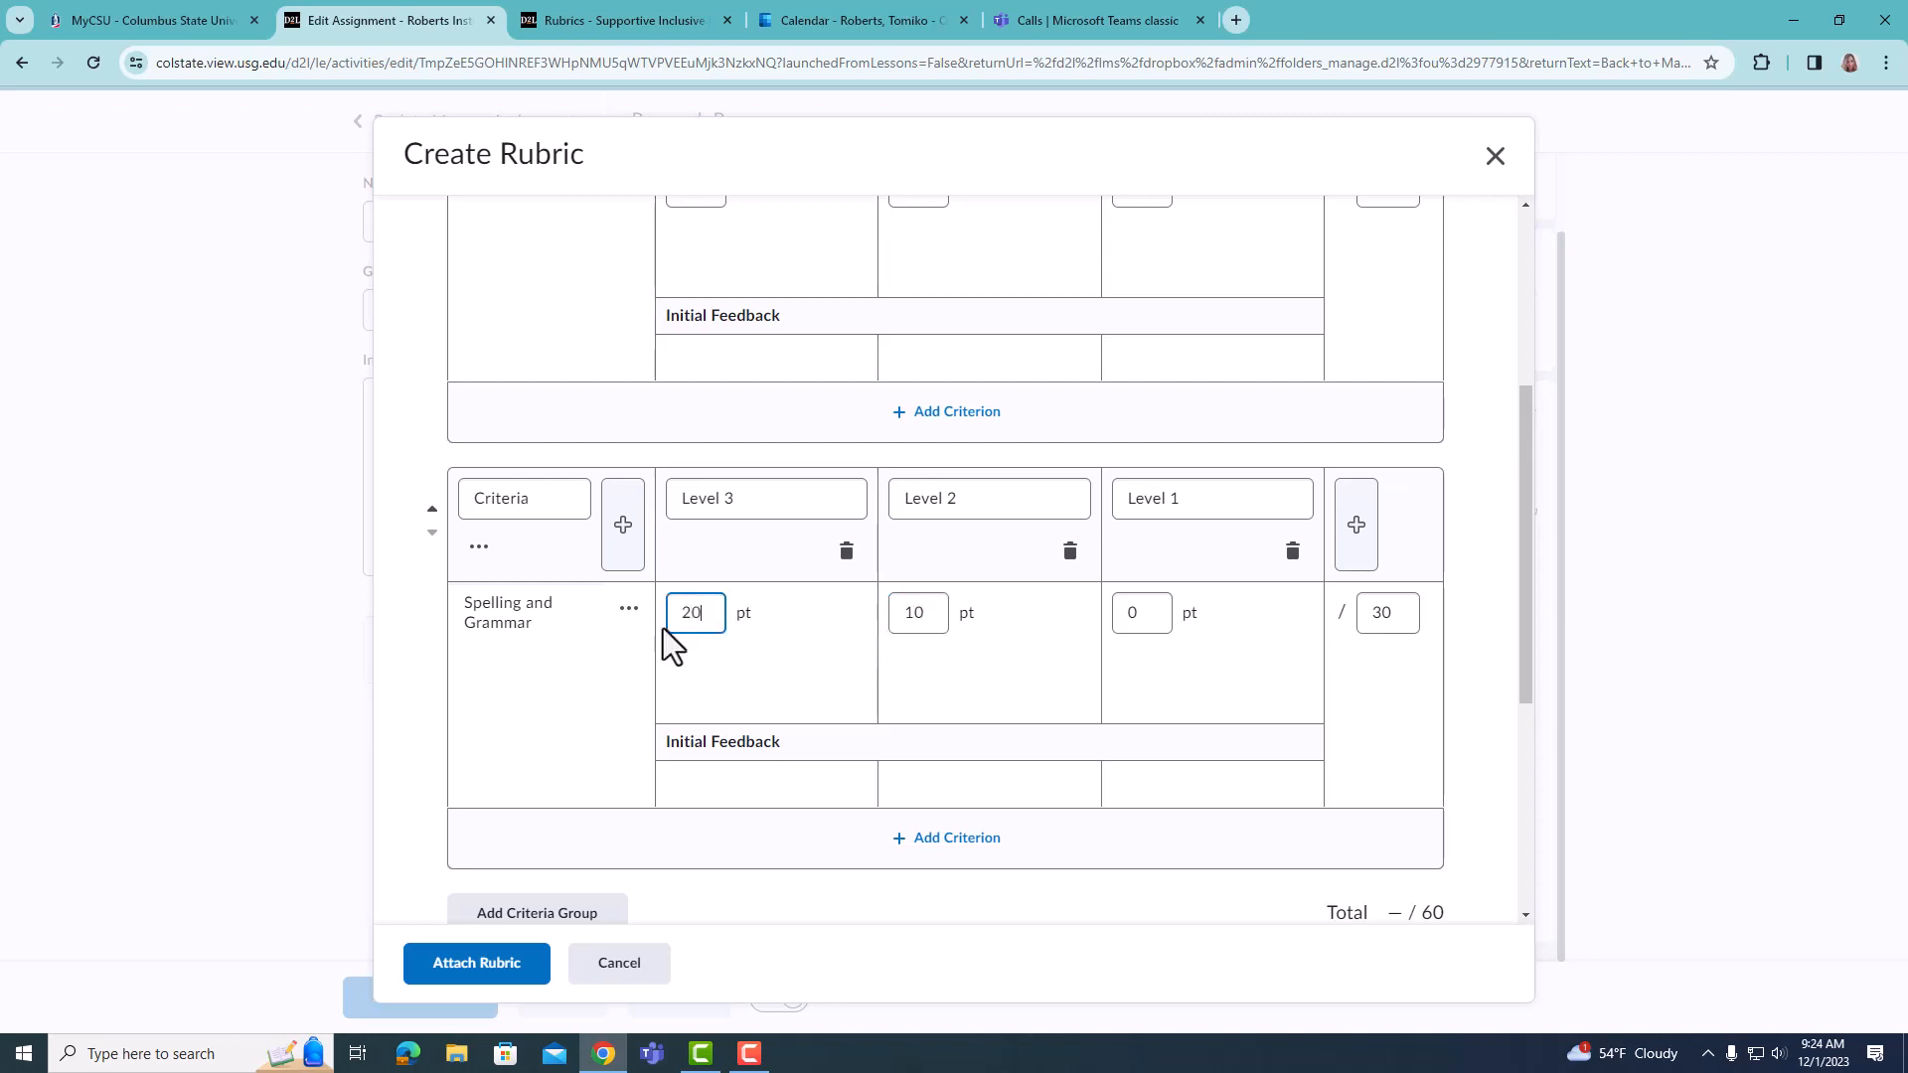
type("20")
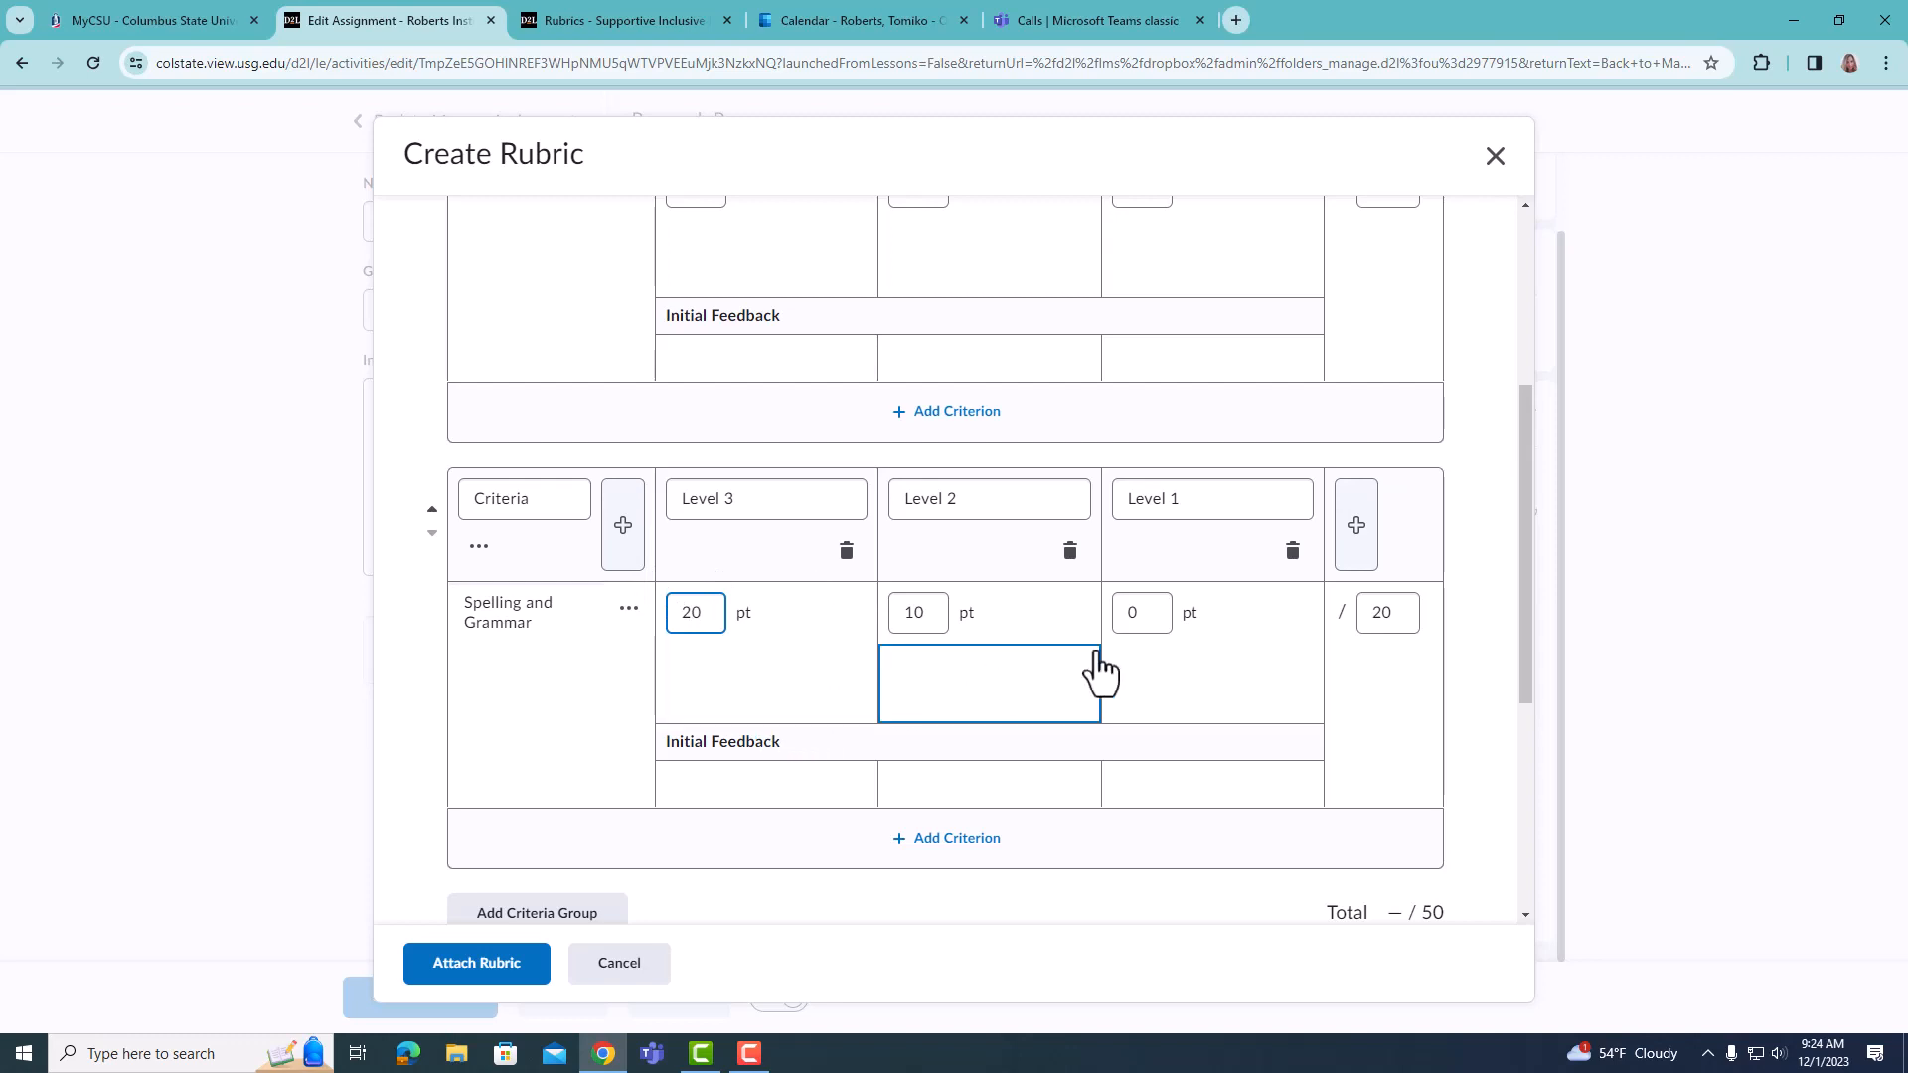
scroll(1171, 614, "up", 4)
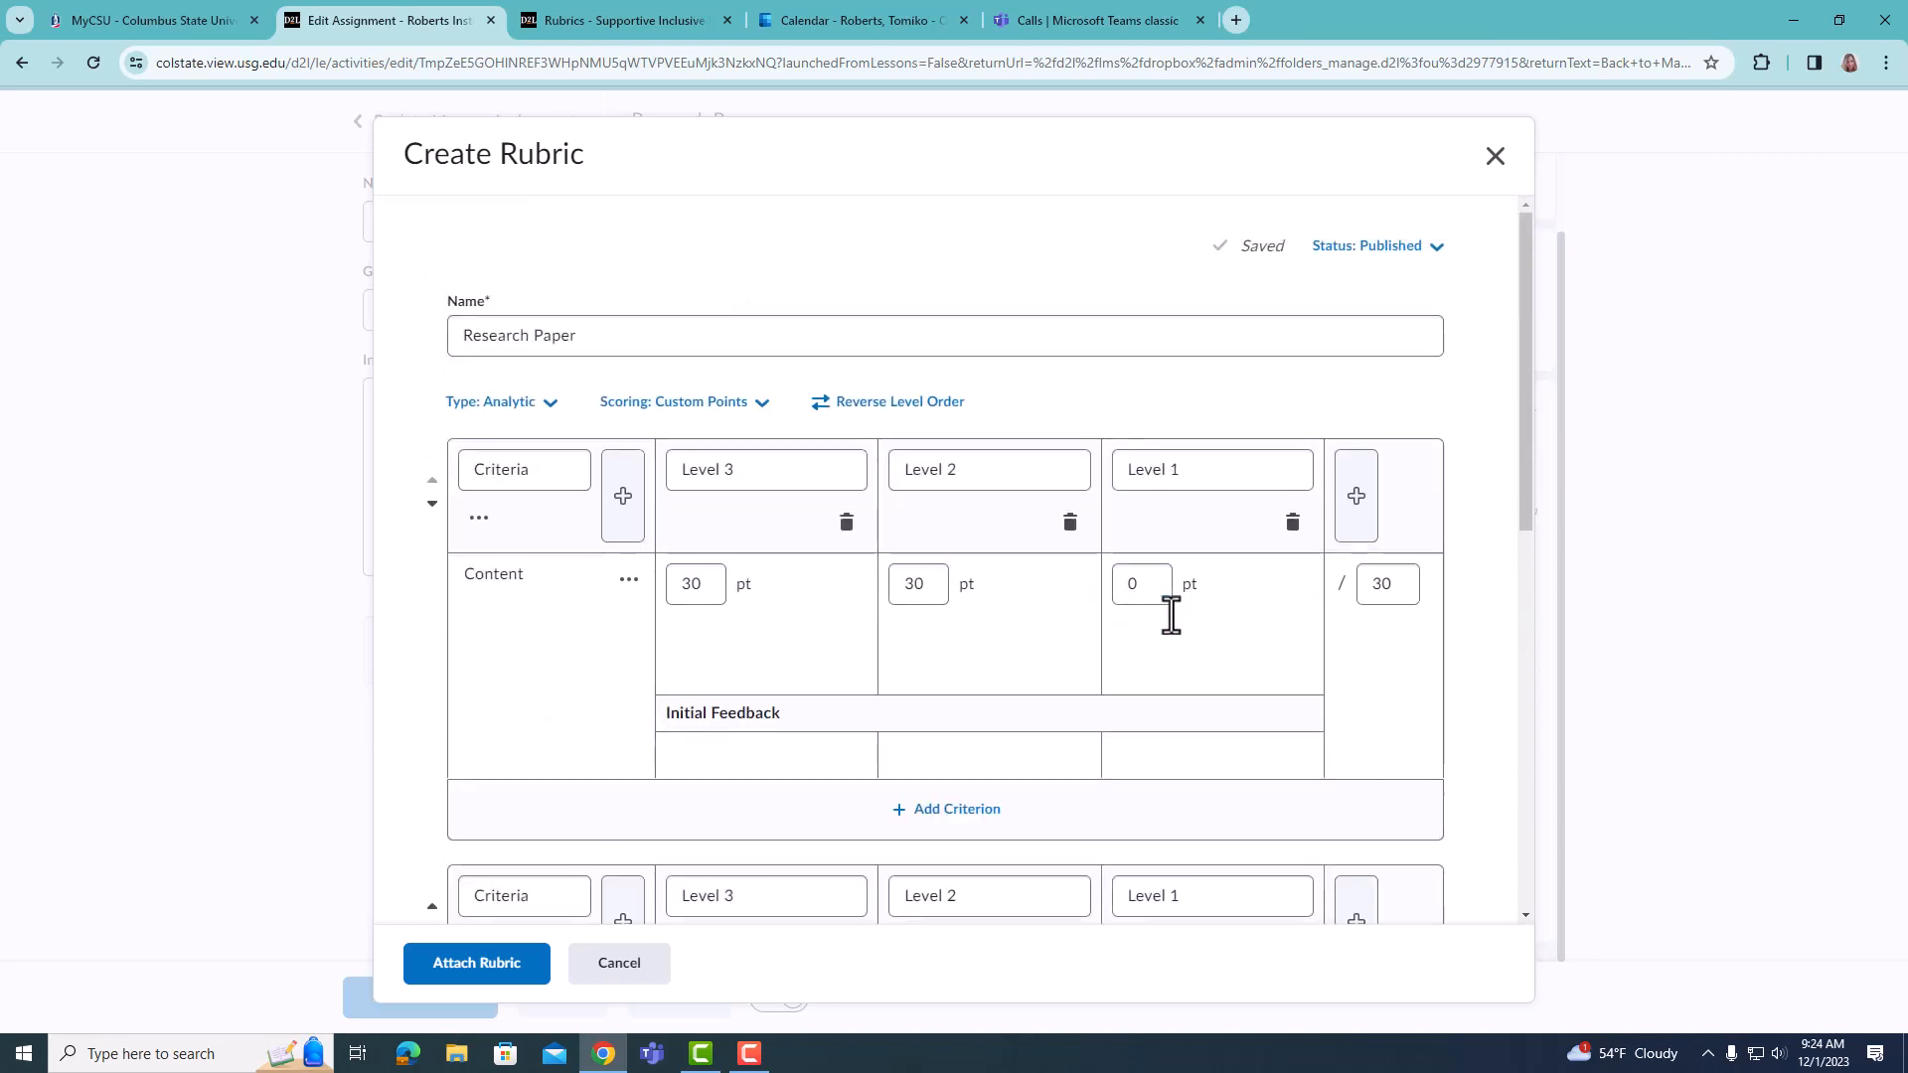
- Review the rubric's available status choices, both criteria groups and the Overall Score levels
left_click(1437, 256)
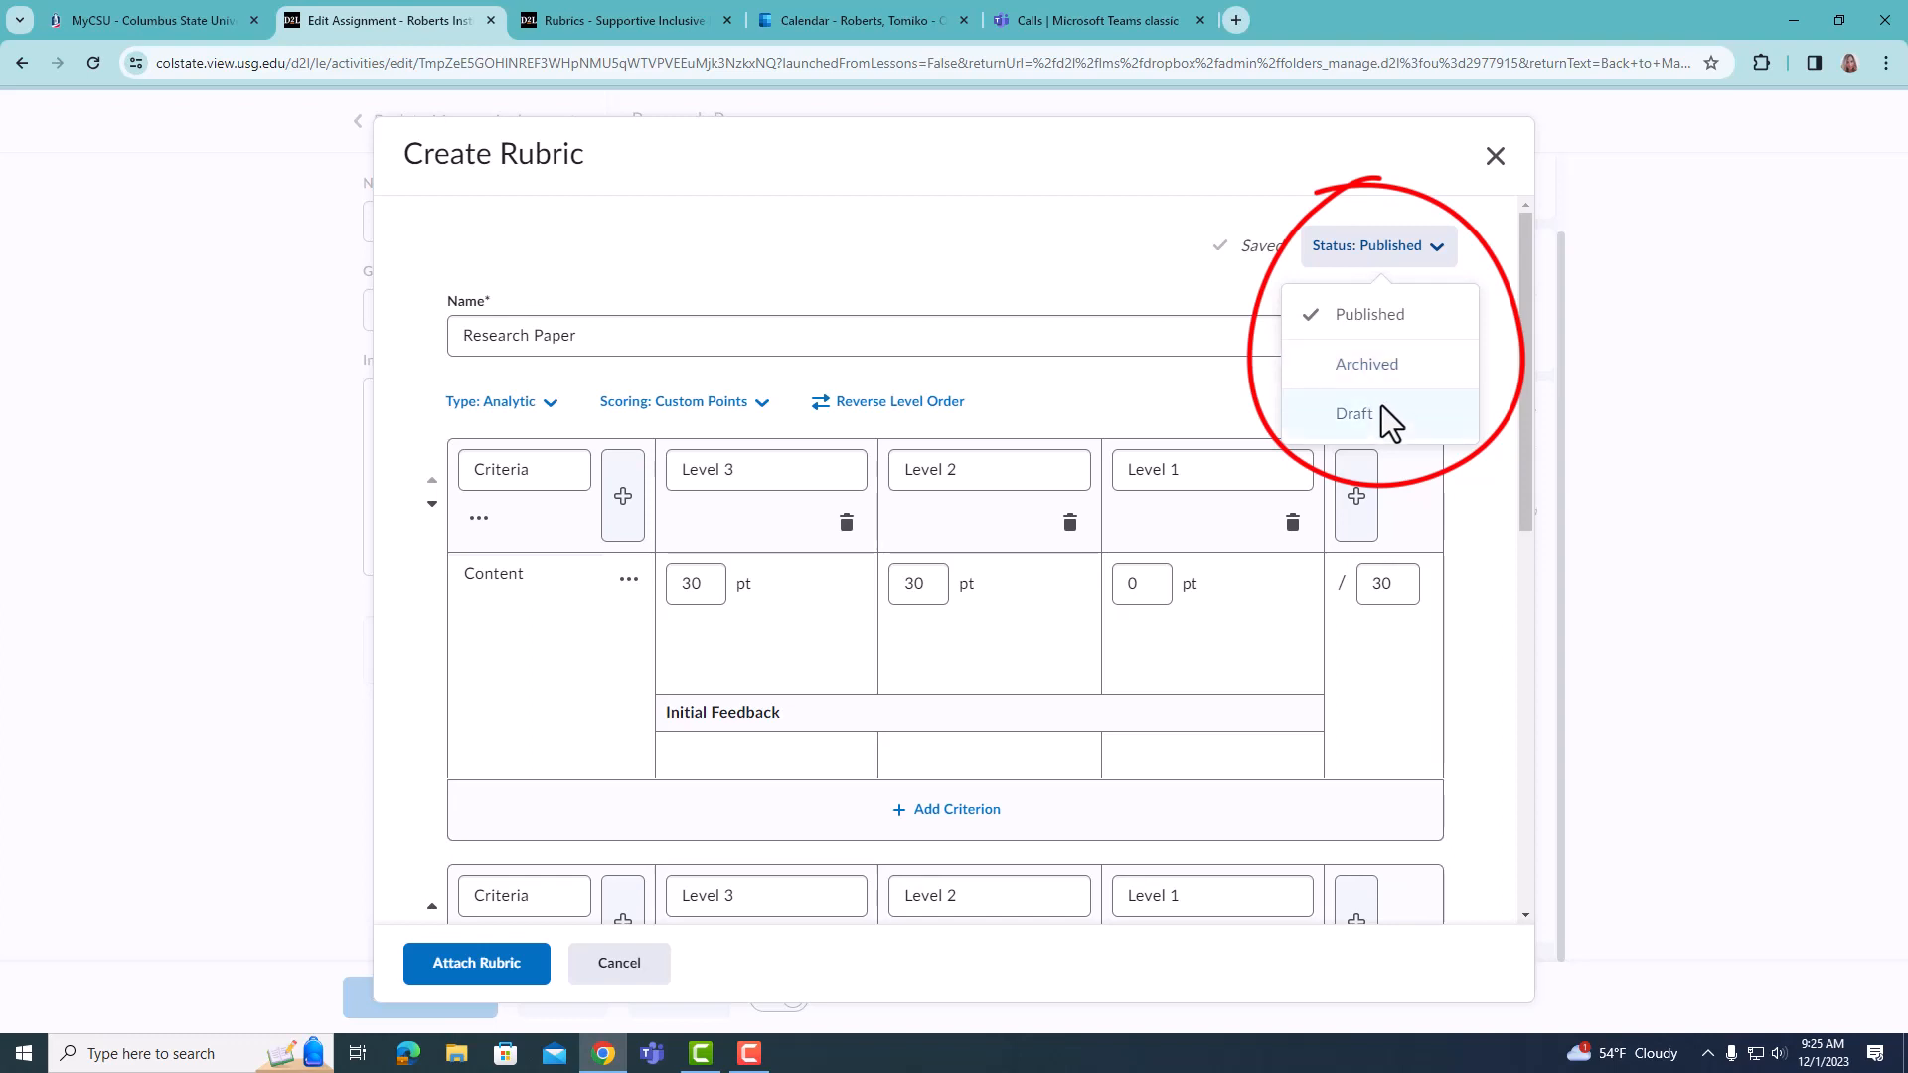
left_click(1081, 242)
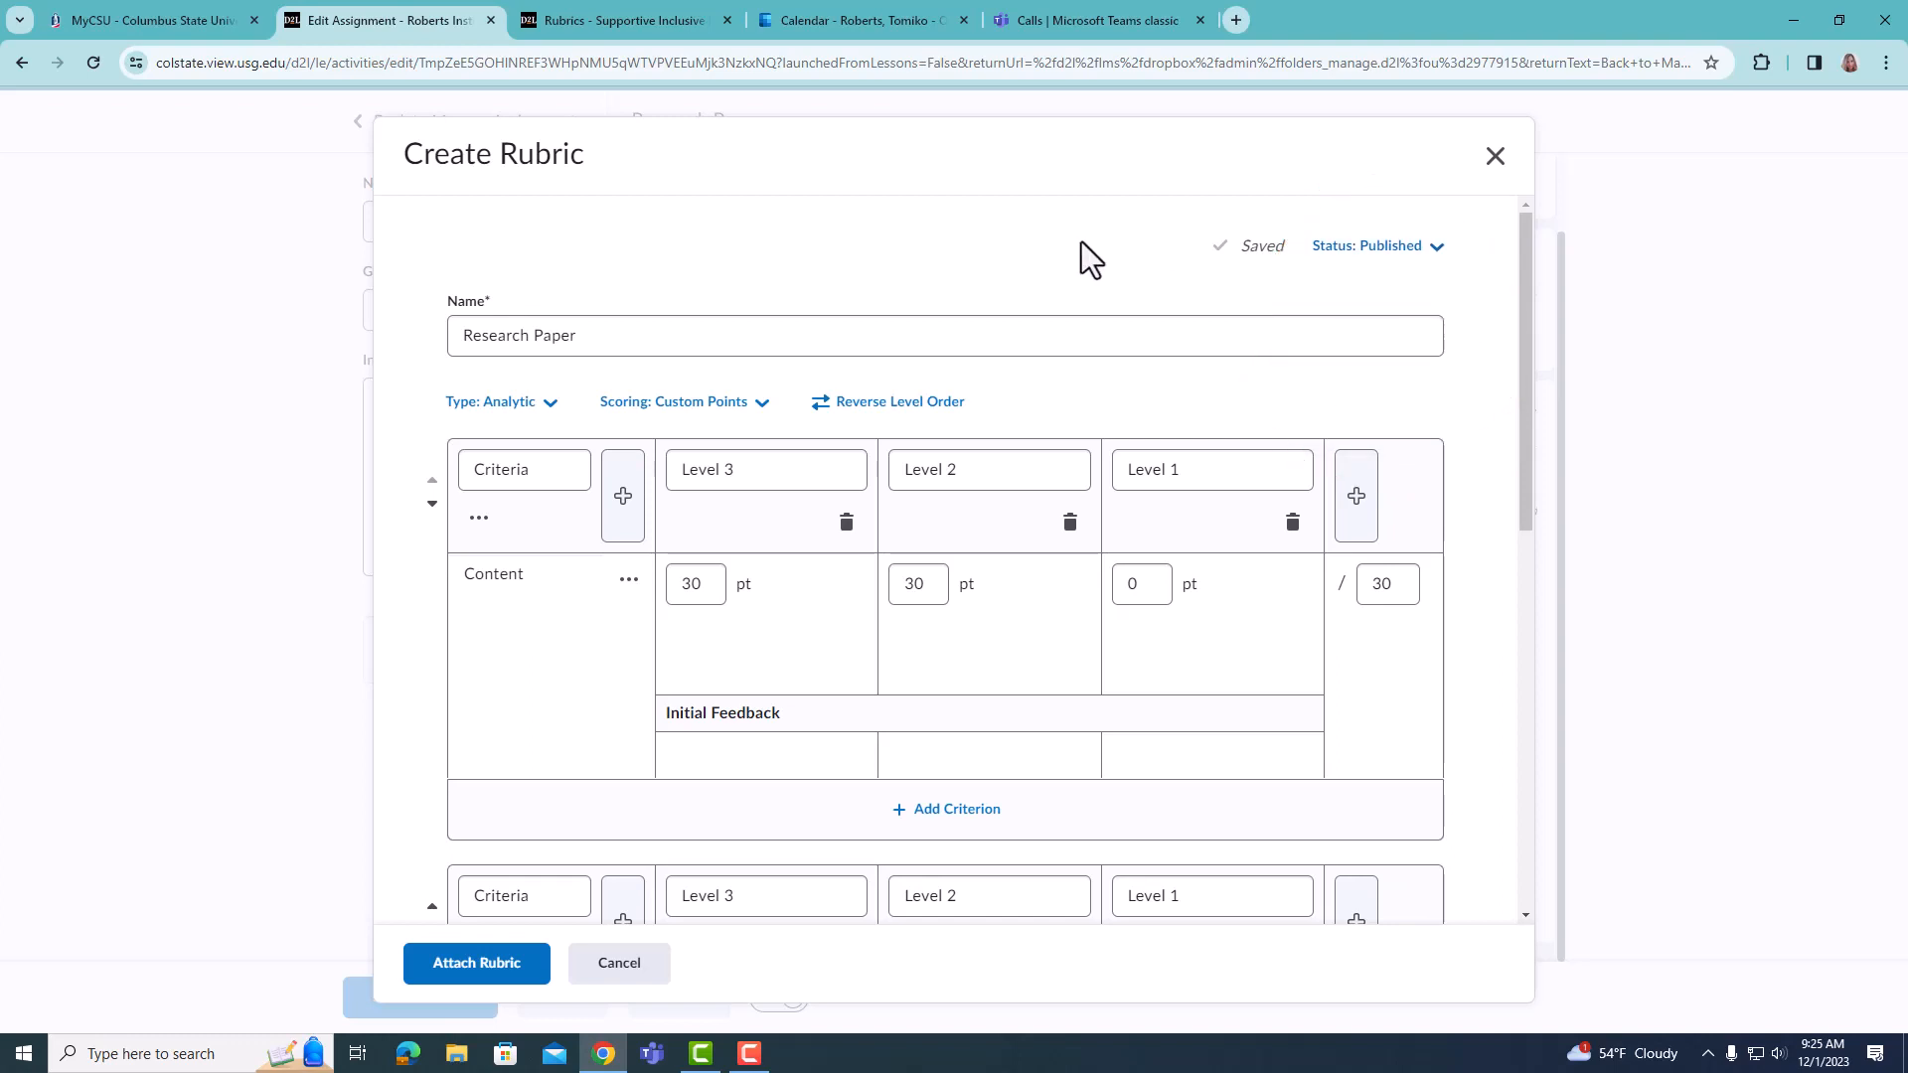
scroll(1081, 242, "down", 1)
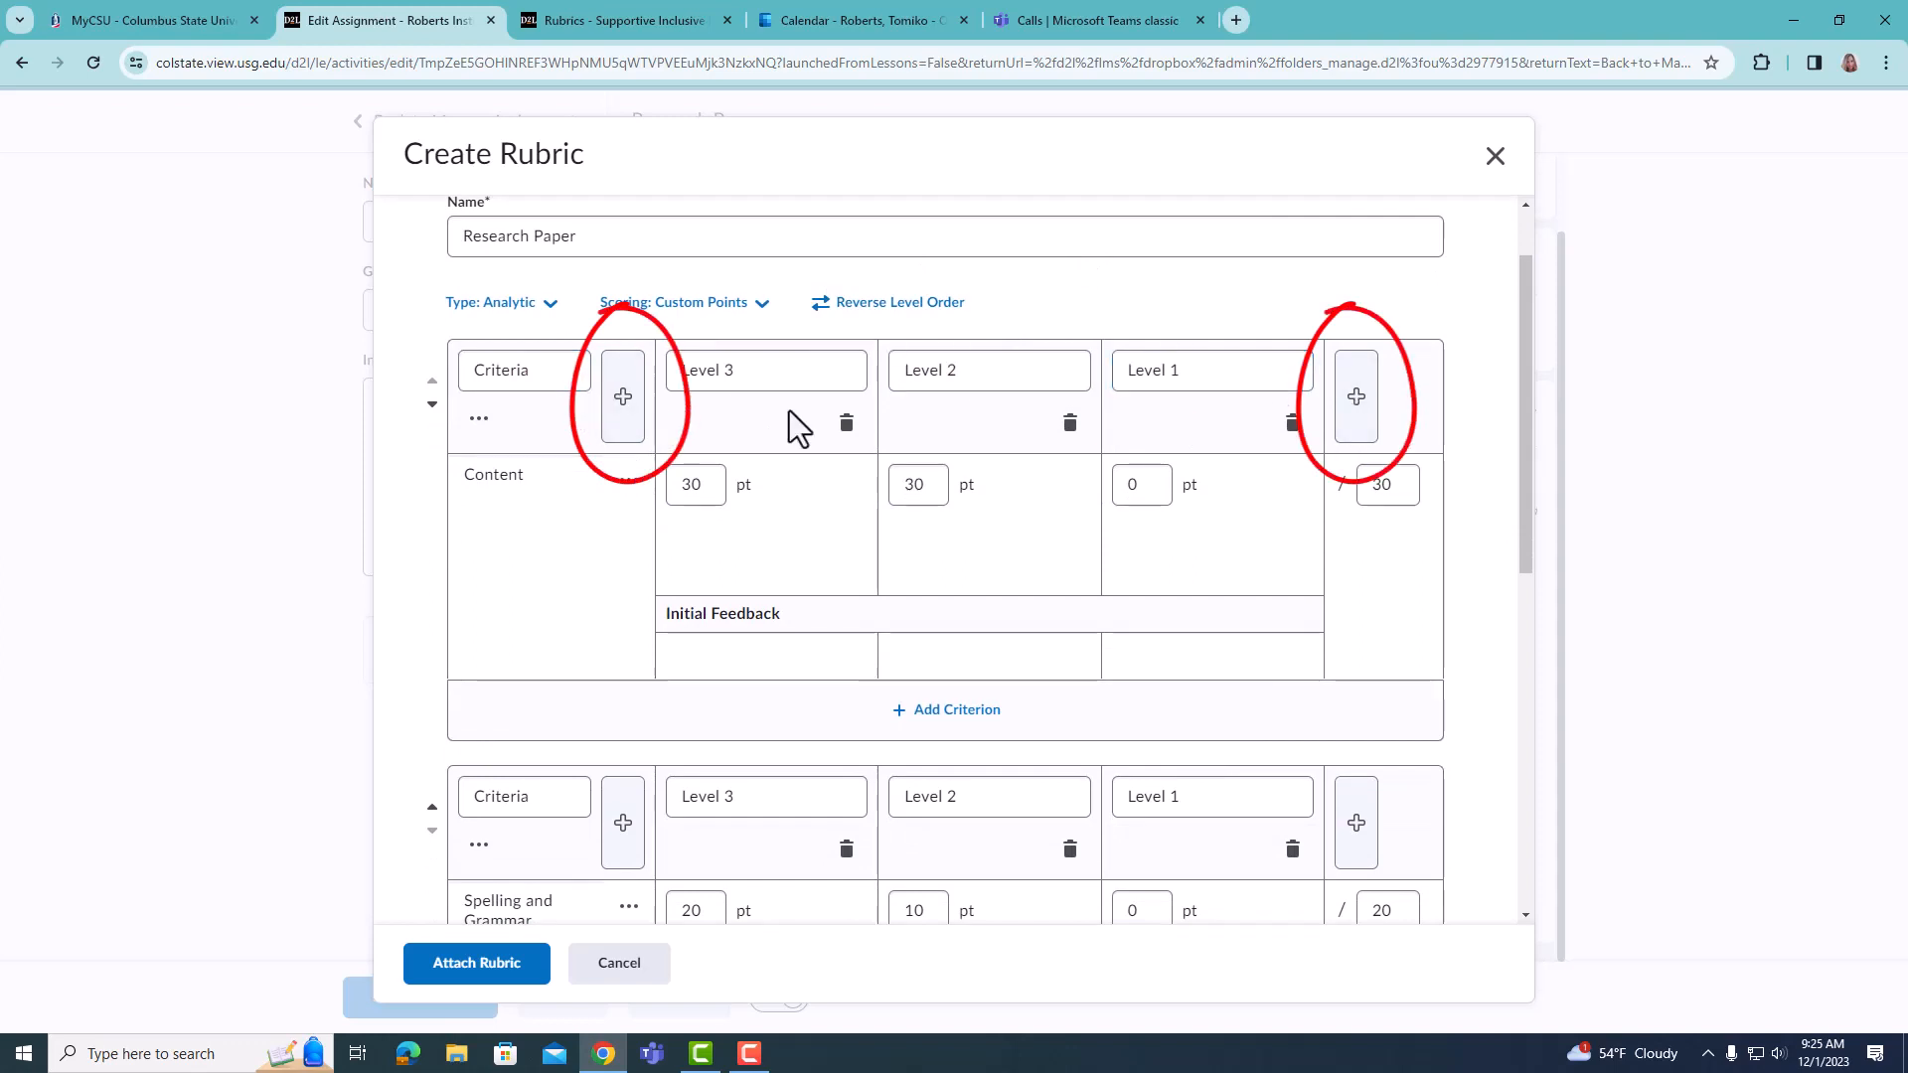
scroll(1043, 554, "down", 3)
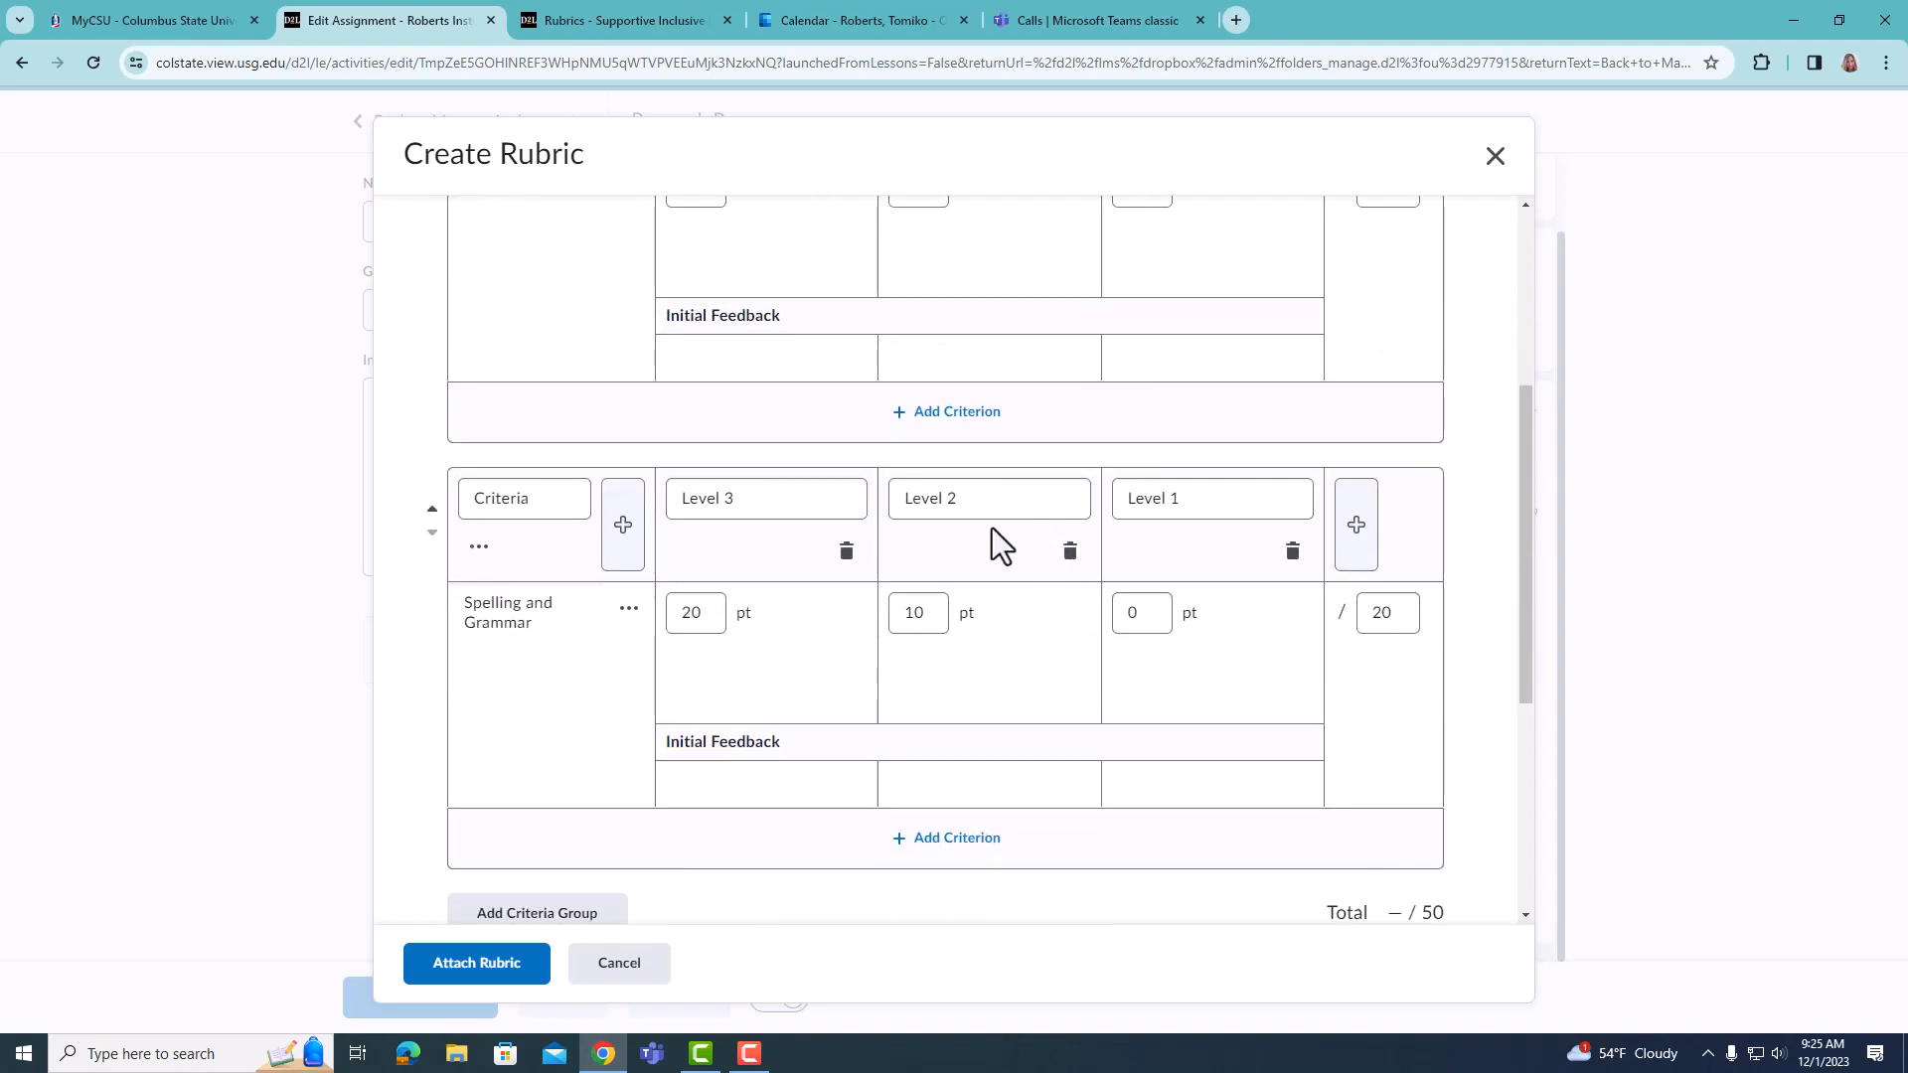
scroll(998, 522, "down", 4)
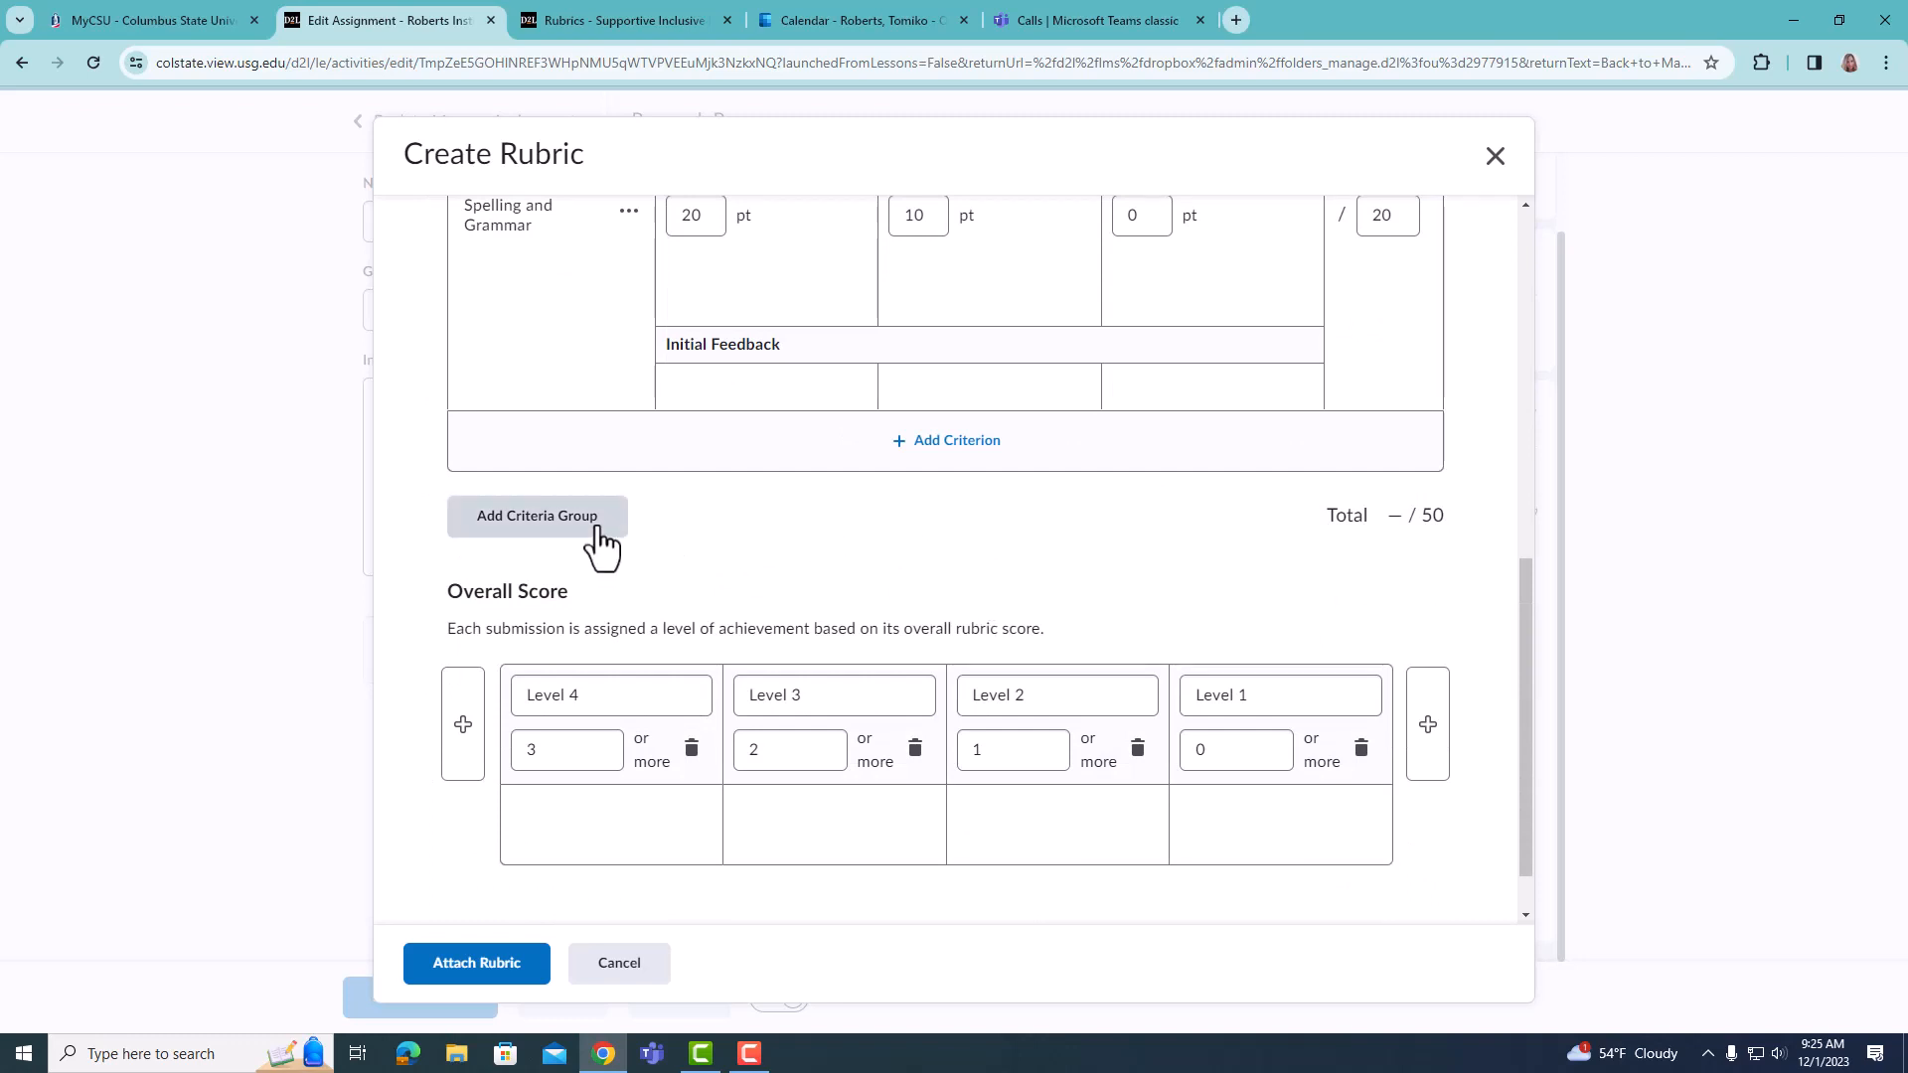
scroll(909, 510, "down", 1)
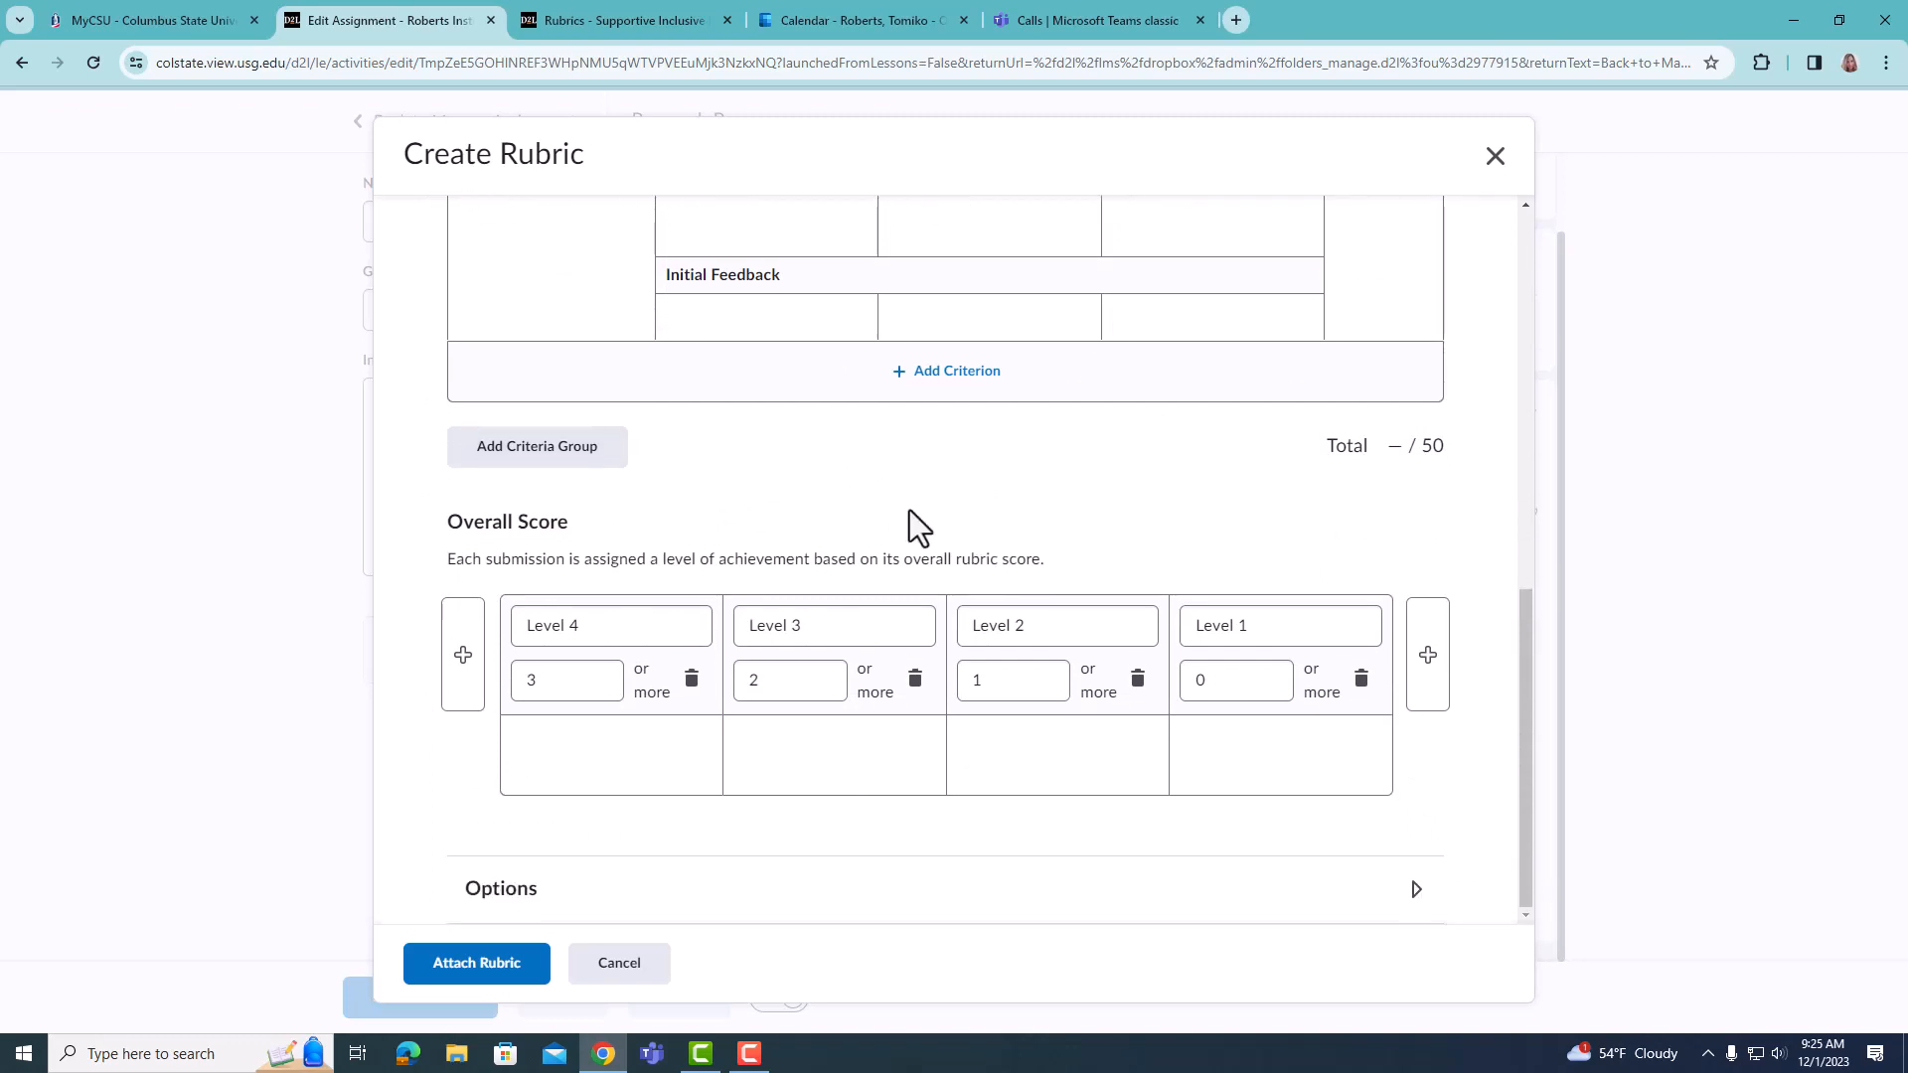
- Expand the rubric's options and examine the rubric visibility, score visibility, description and advanced availability settings
left_click(533, 900)
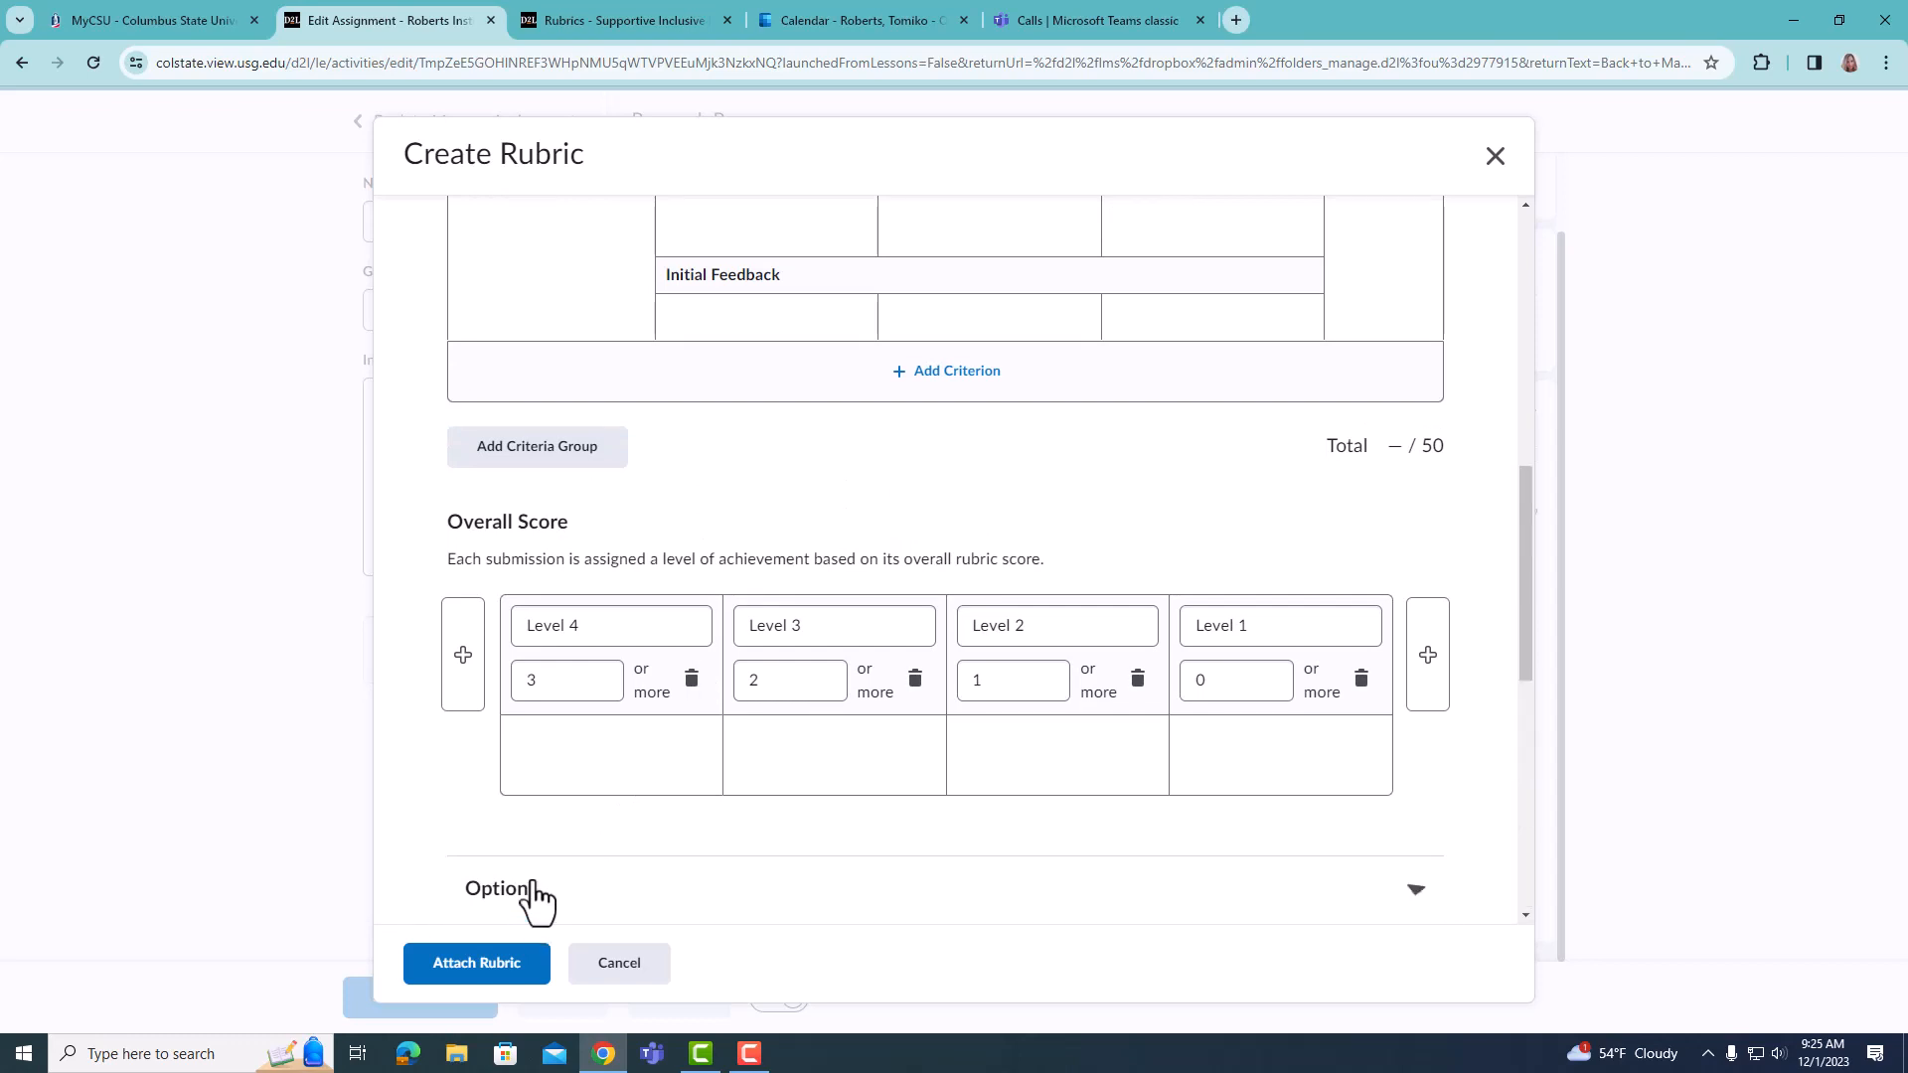
scroll(706, 588, "down", 5)
scroll(935, 653, "down", 2)
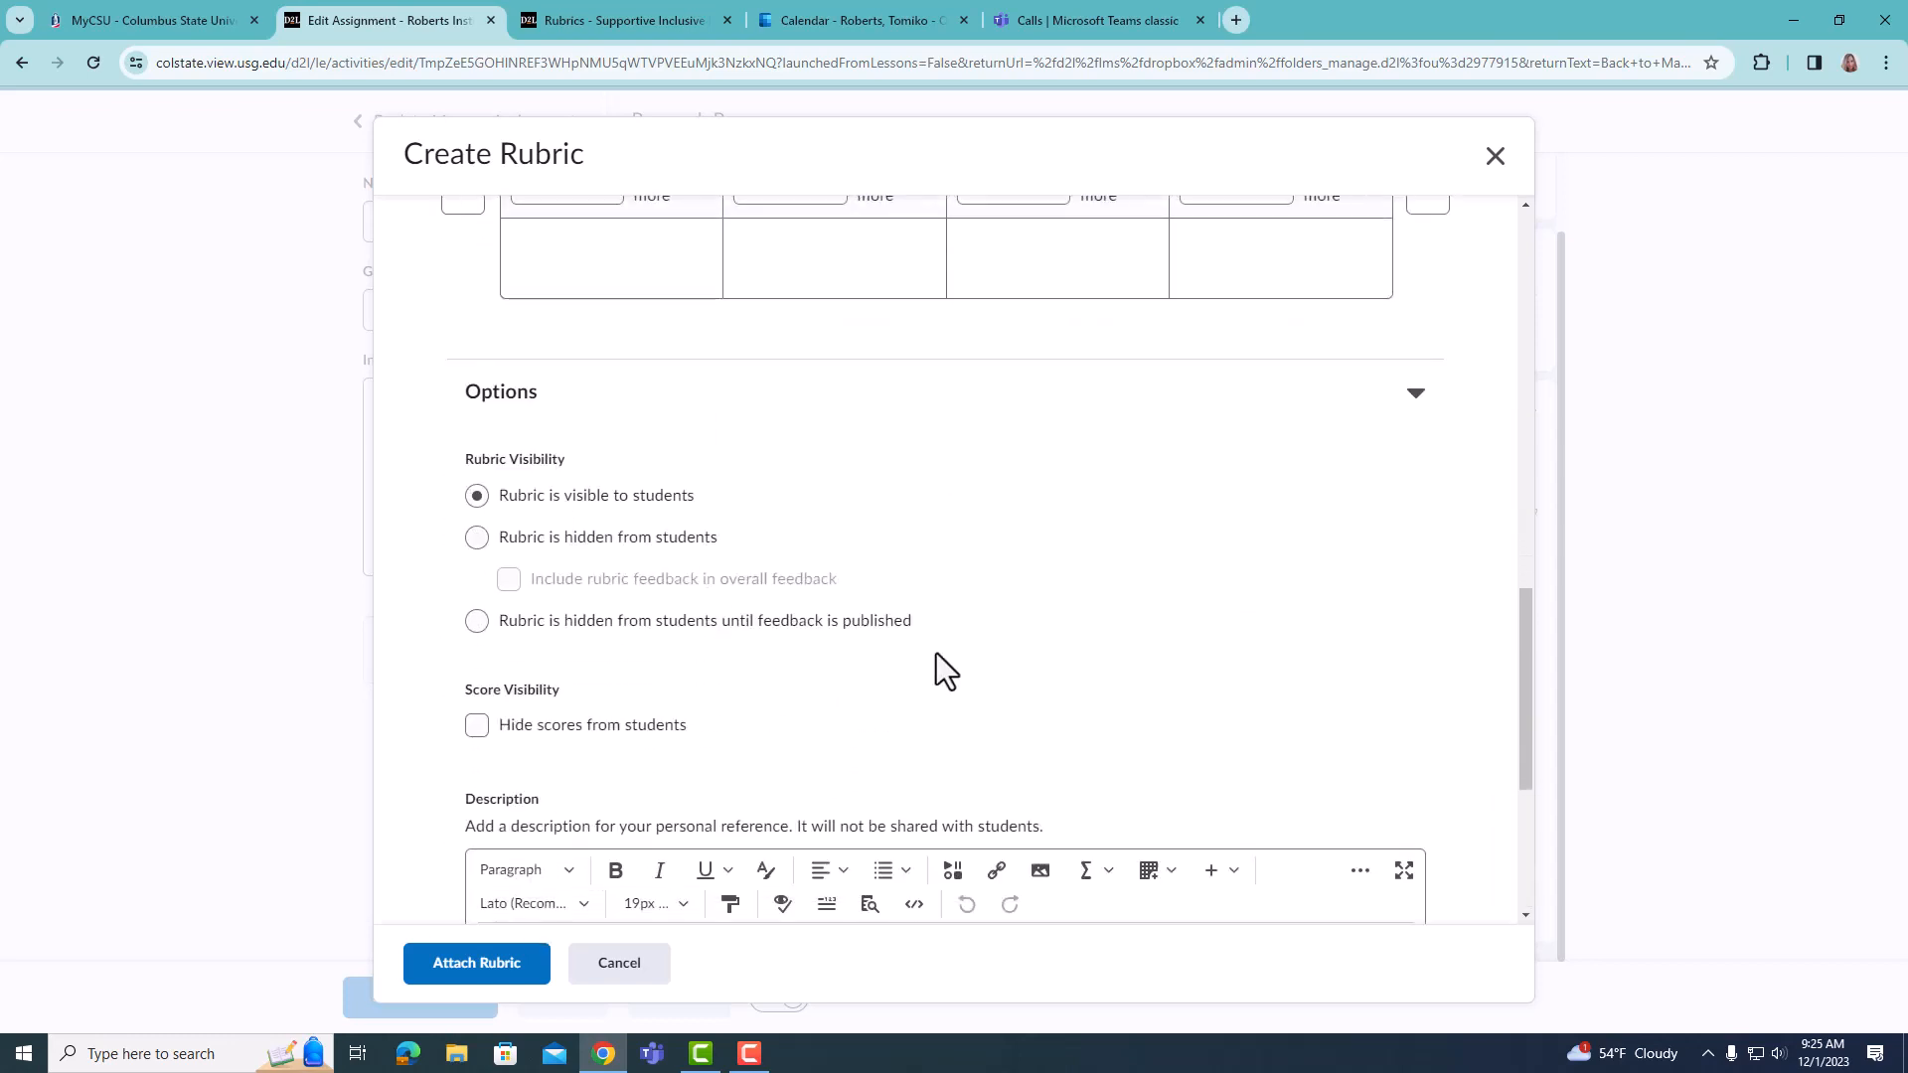
scroll(952, 576, "up", 1)
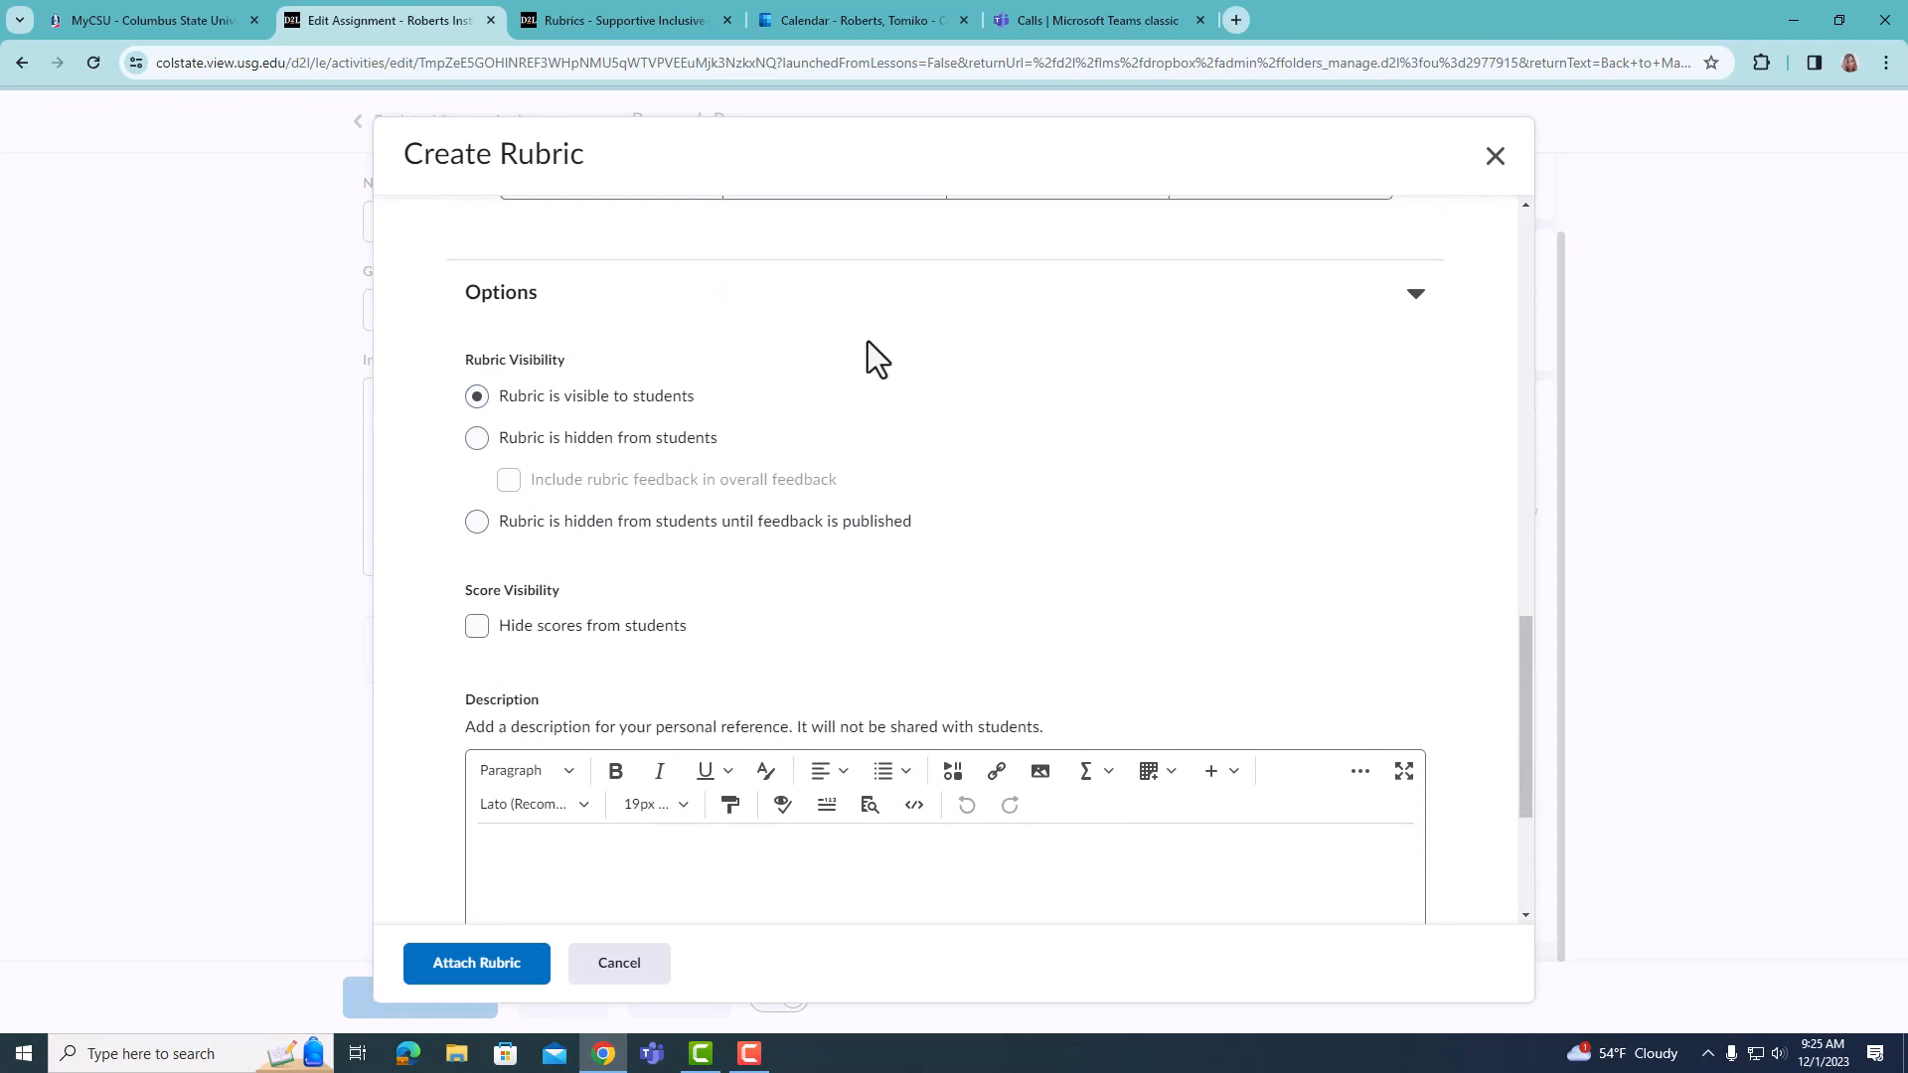
scroll(825, 439, "down", 2)
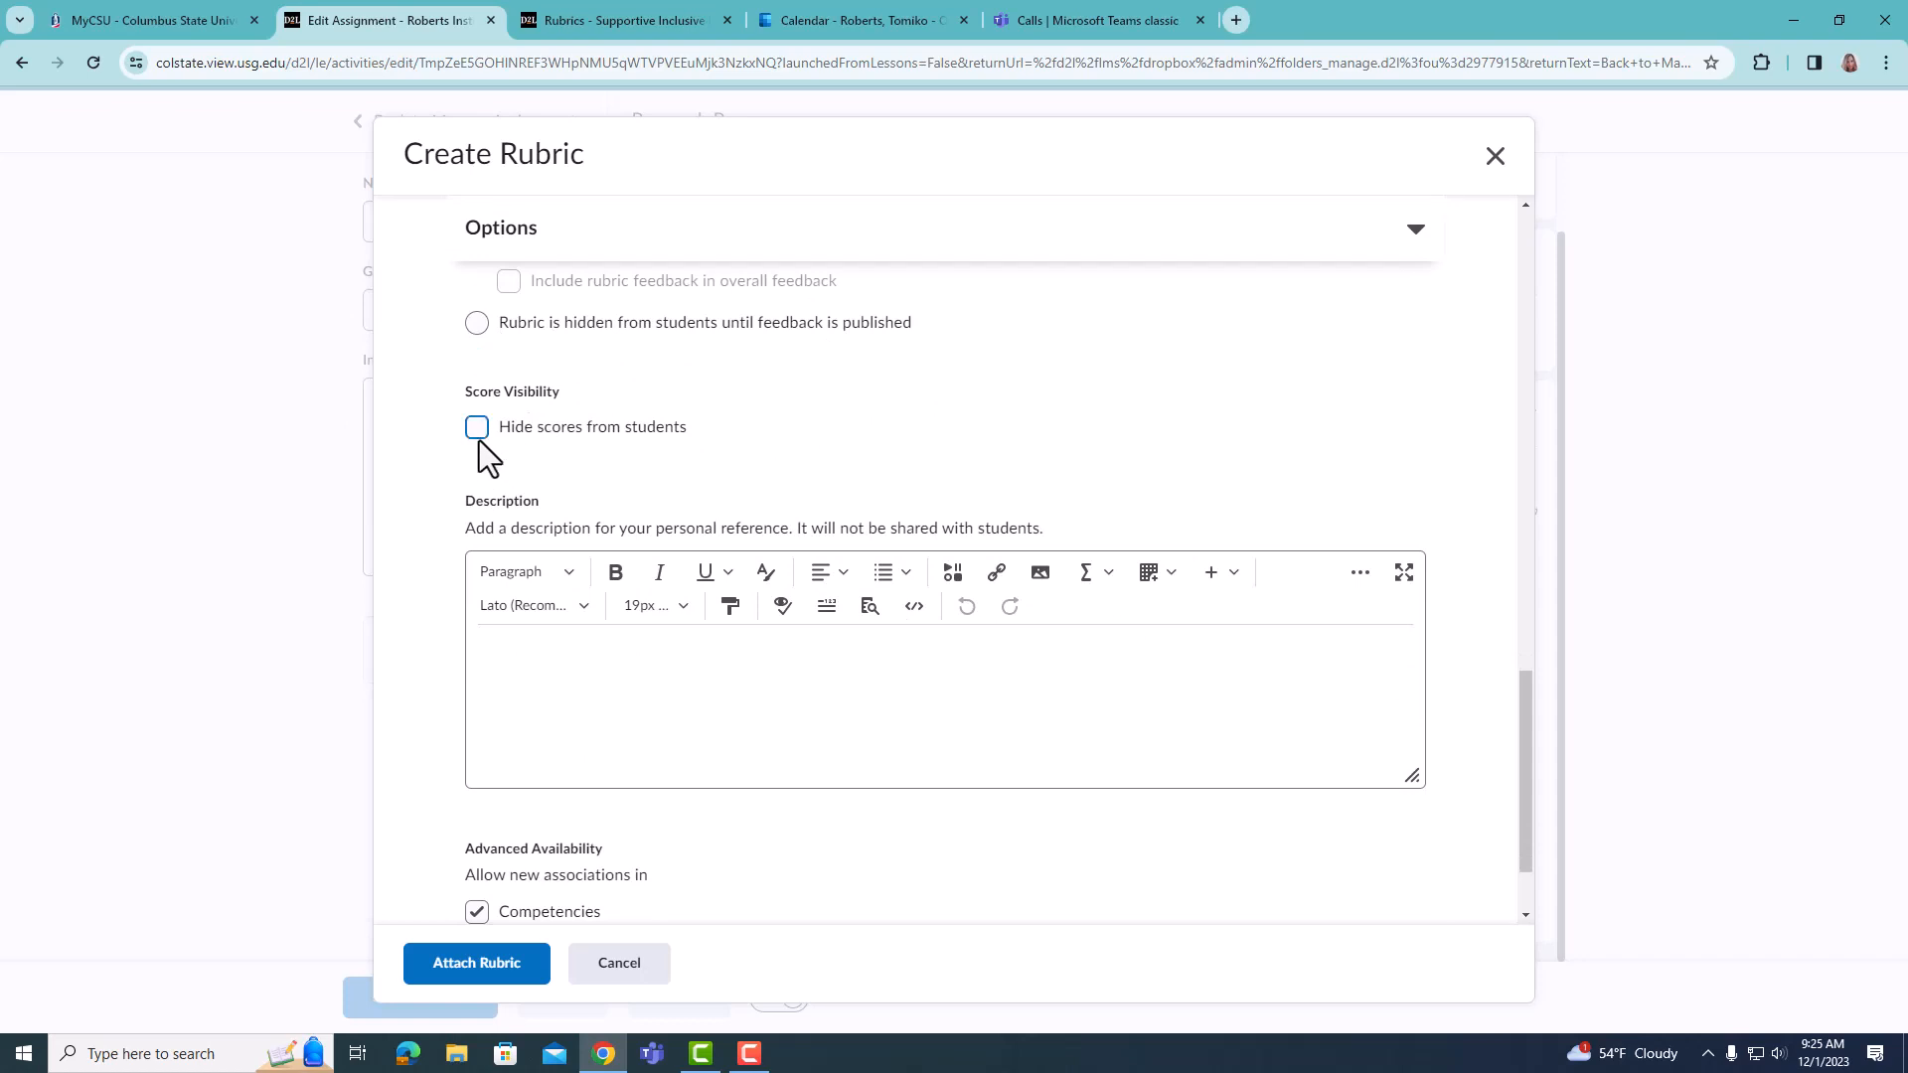
scroll(586, 687, "down", 1)
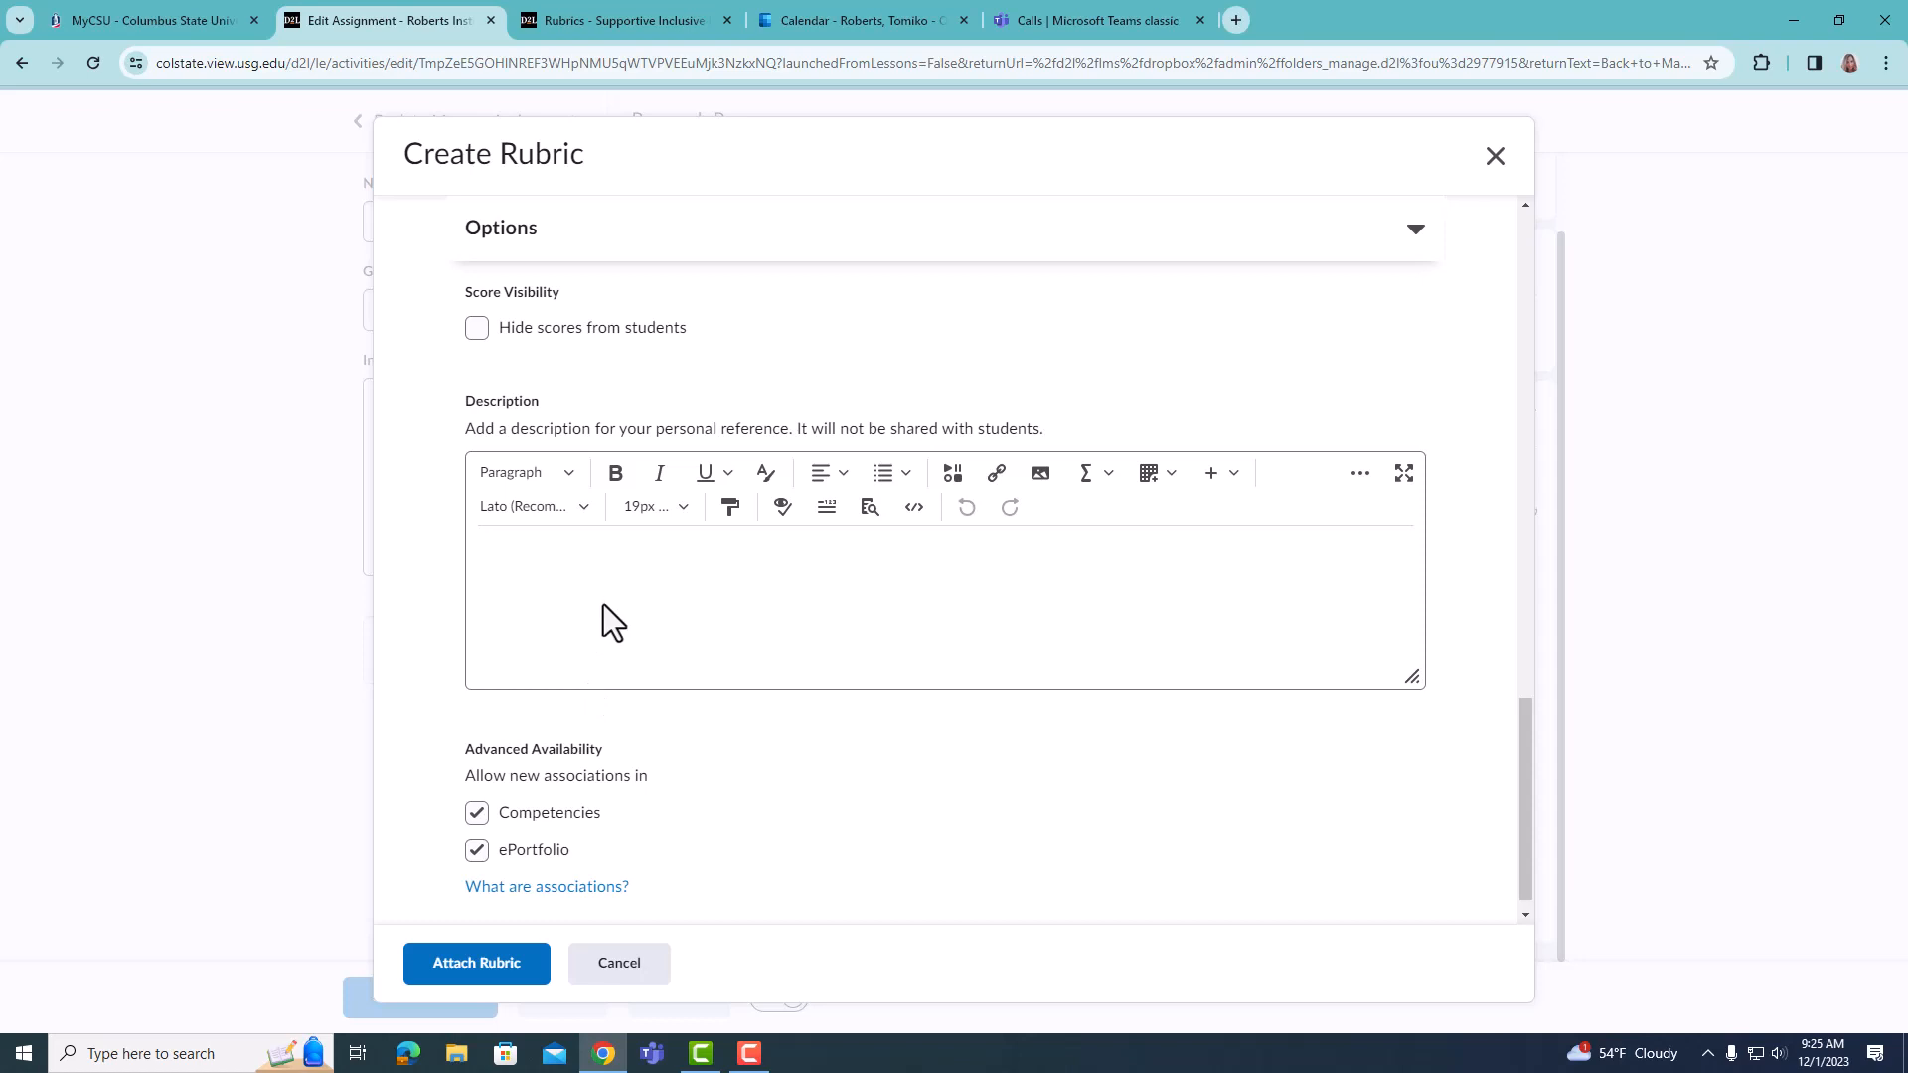
scroll(605, 636, "down", 1)
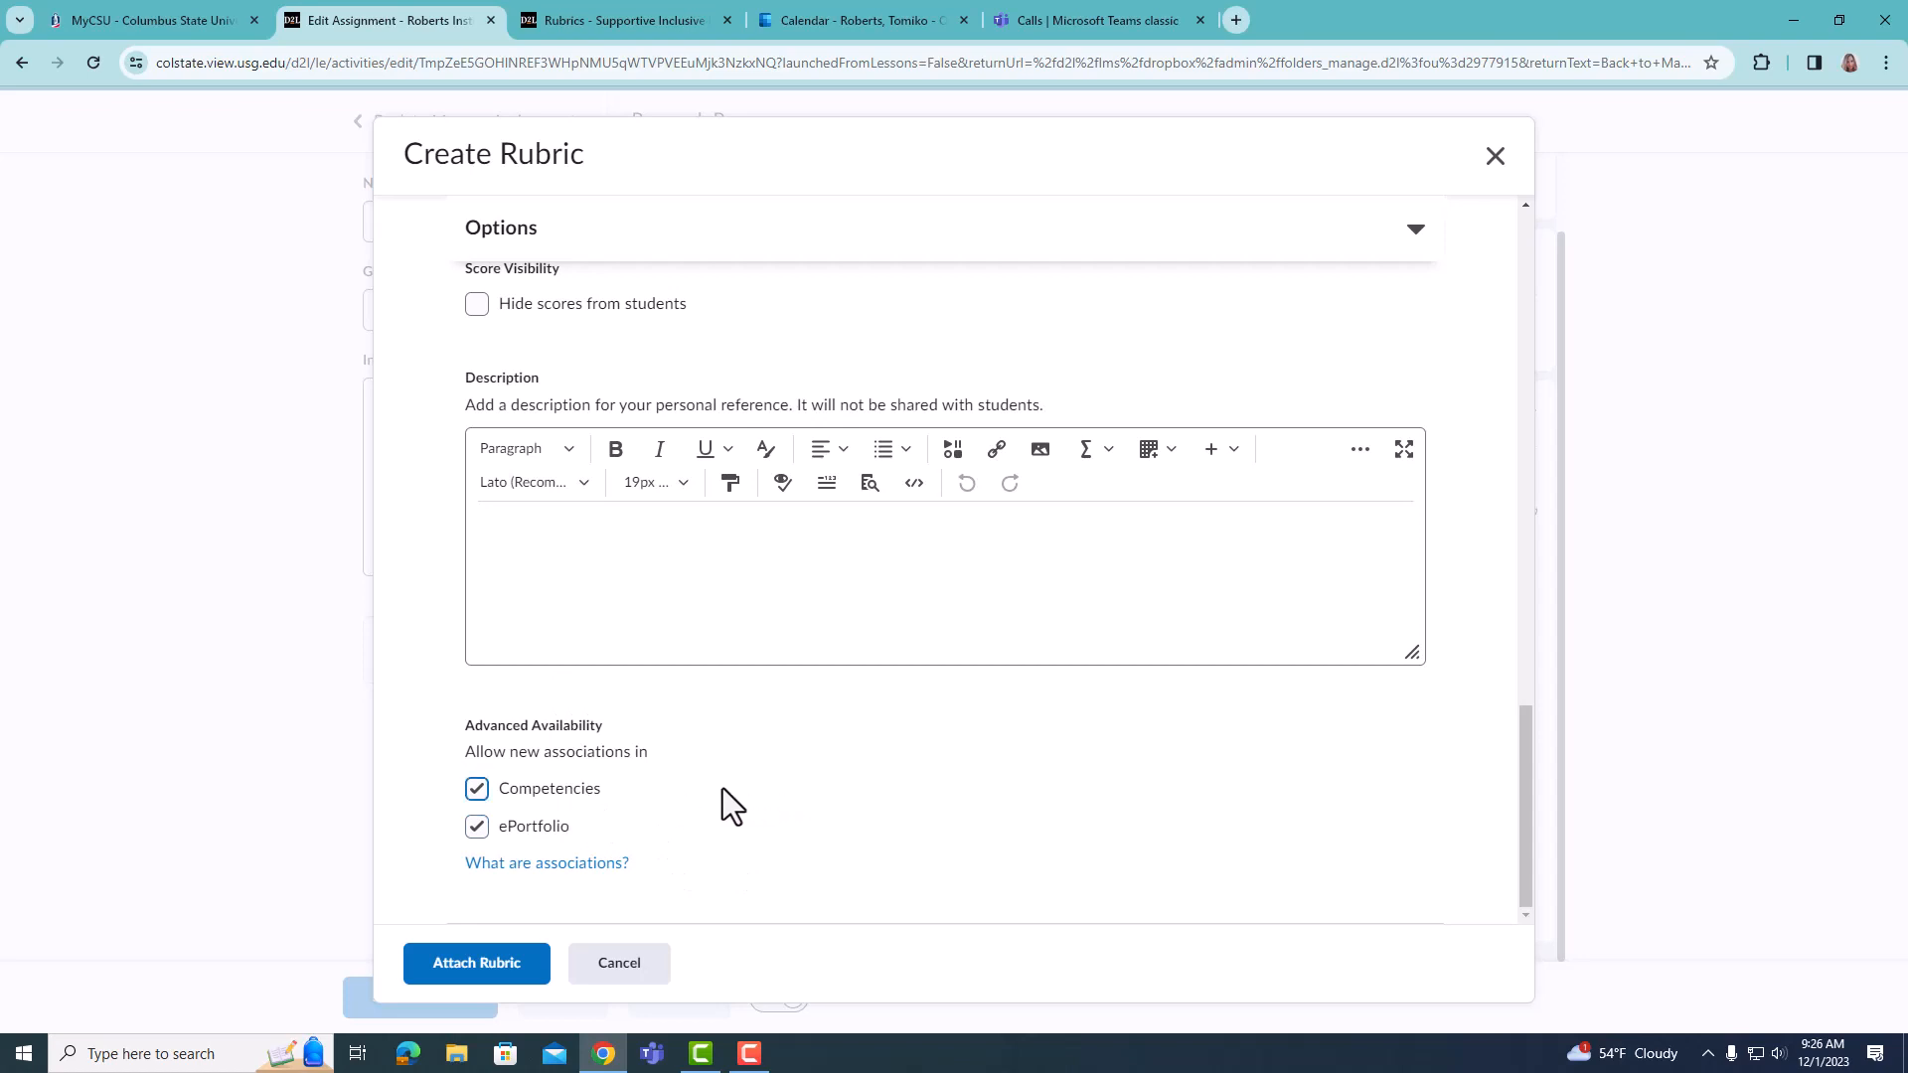
- Attach the rubric to the Research Paper assignment, and save and close the assignment
left_click(502, 972)
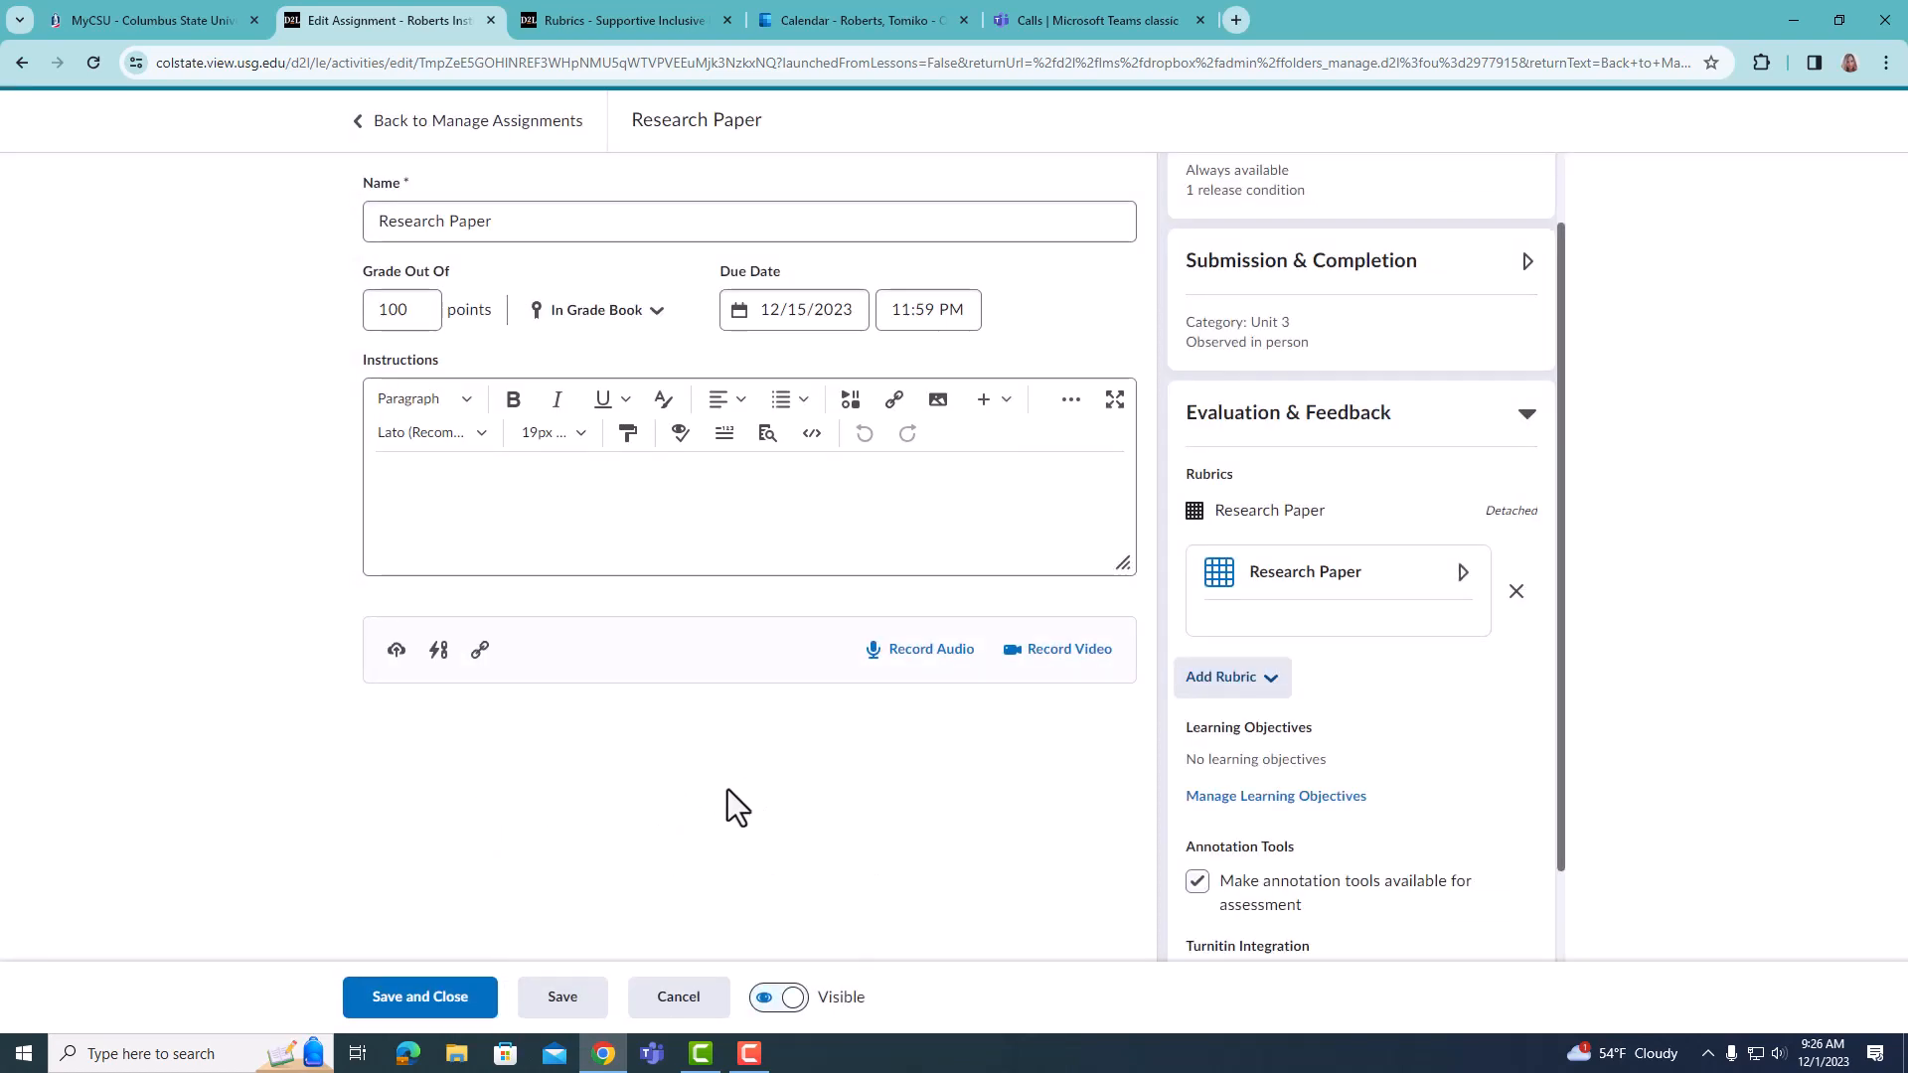
left_click(394, 998)
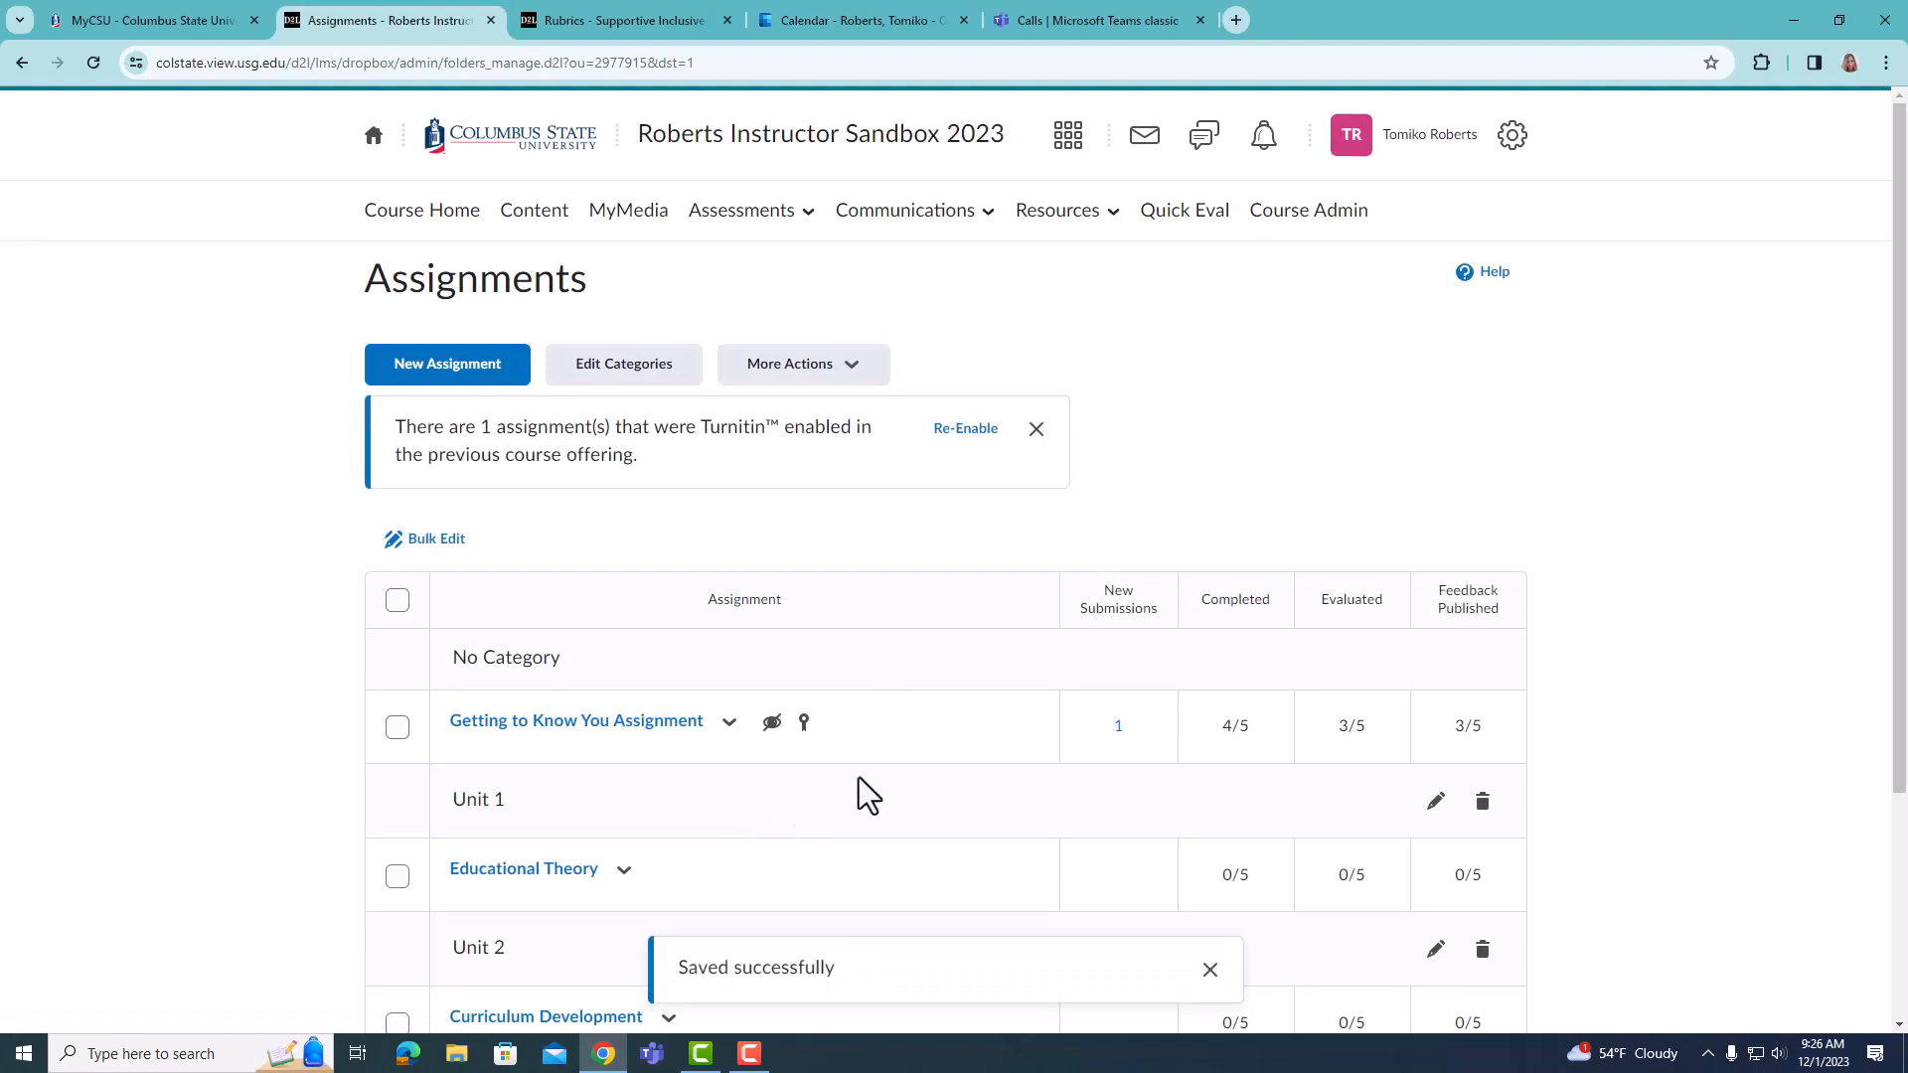
- Open the course's Rubrics list and view the actions available for the Research Paper rubric
left_click(805, 220)
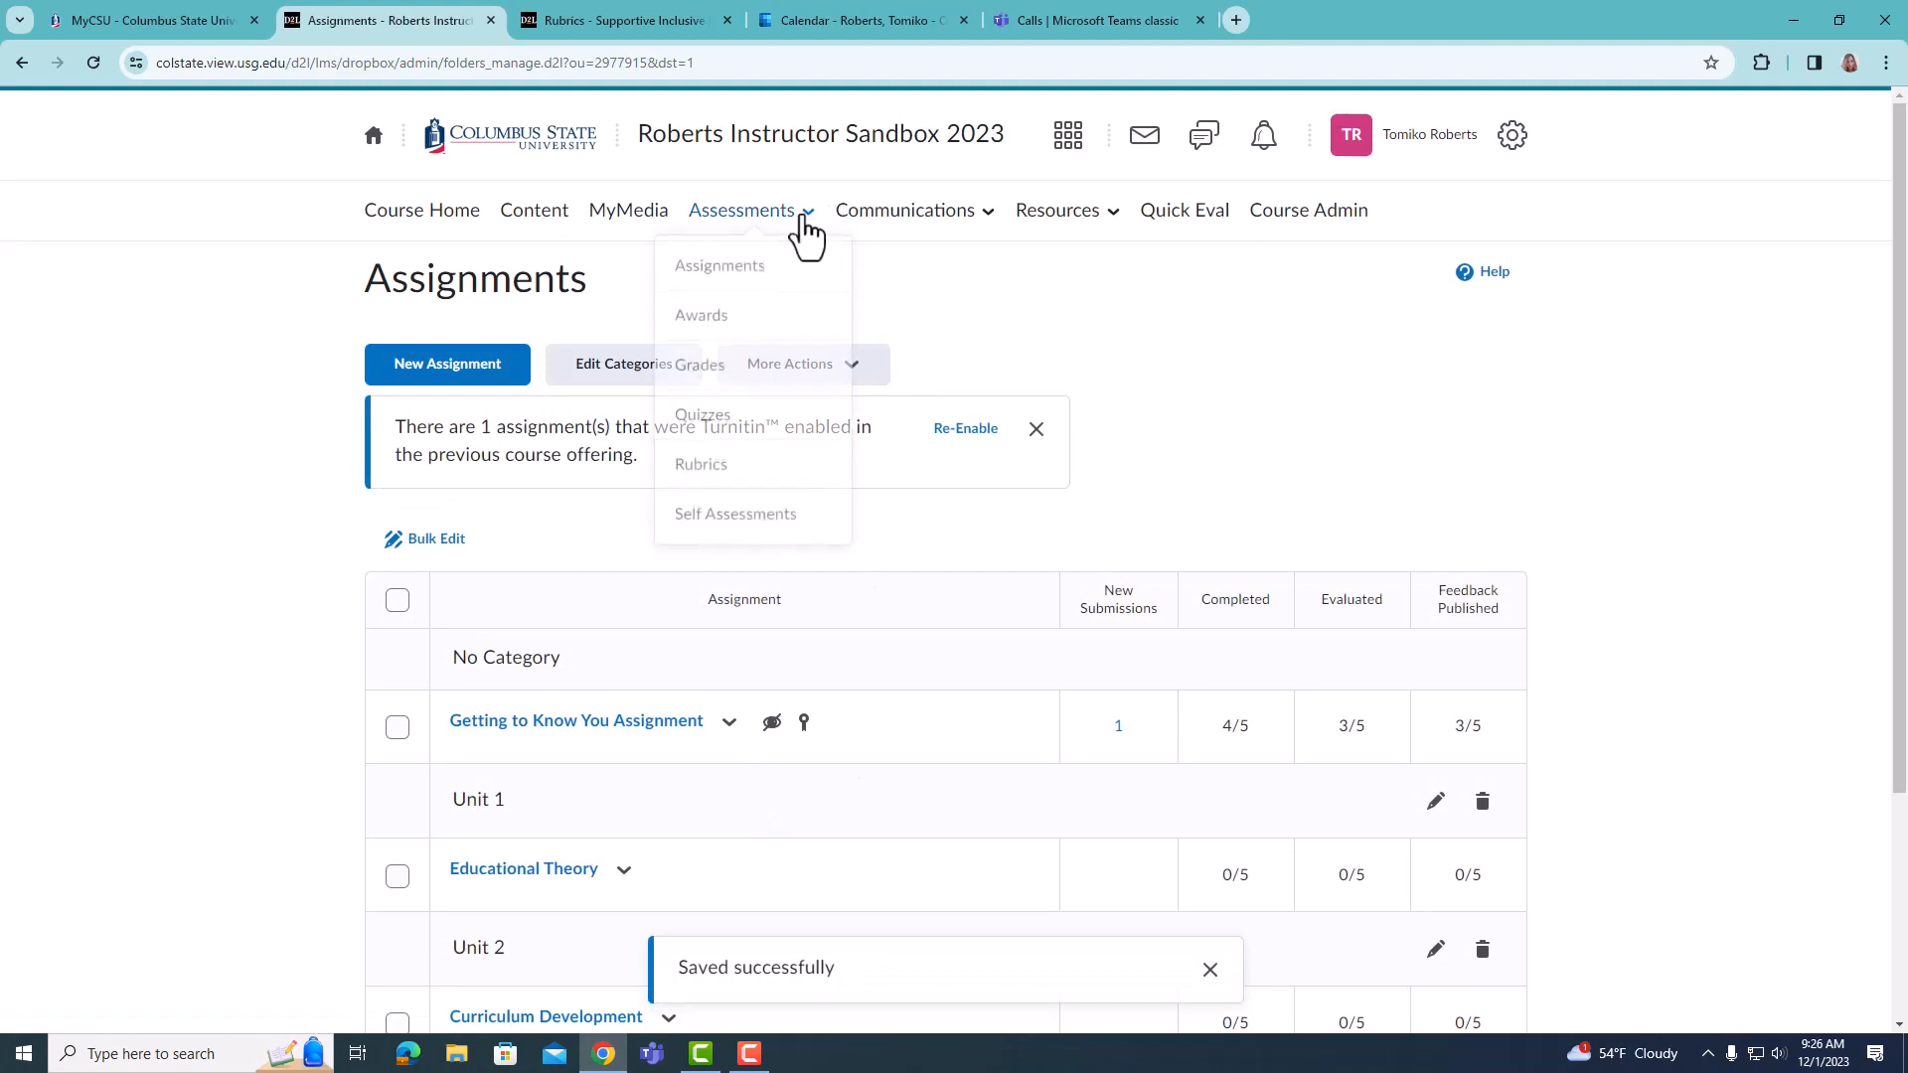
left_click(723, 475)
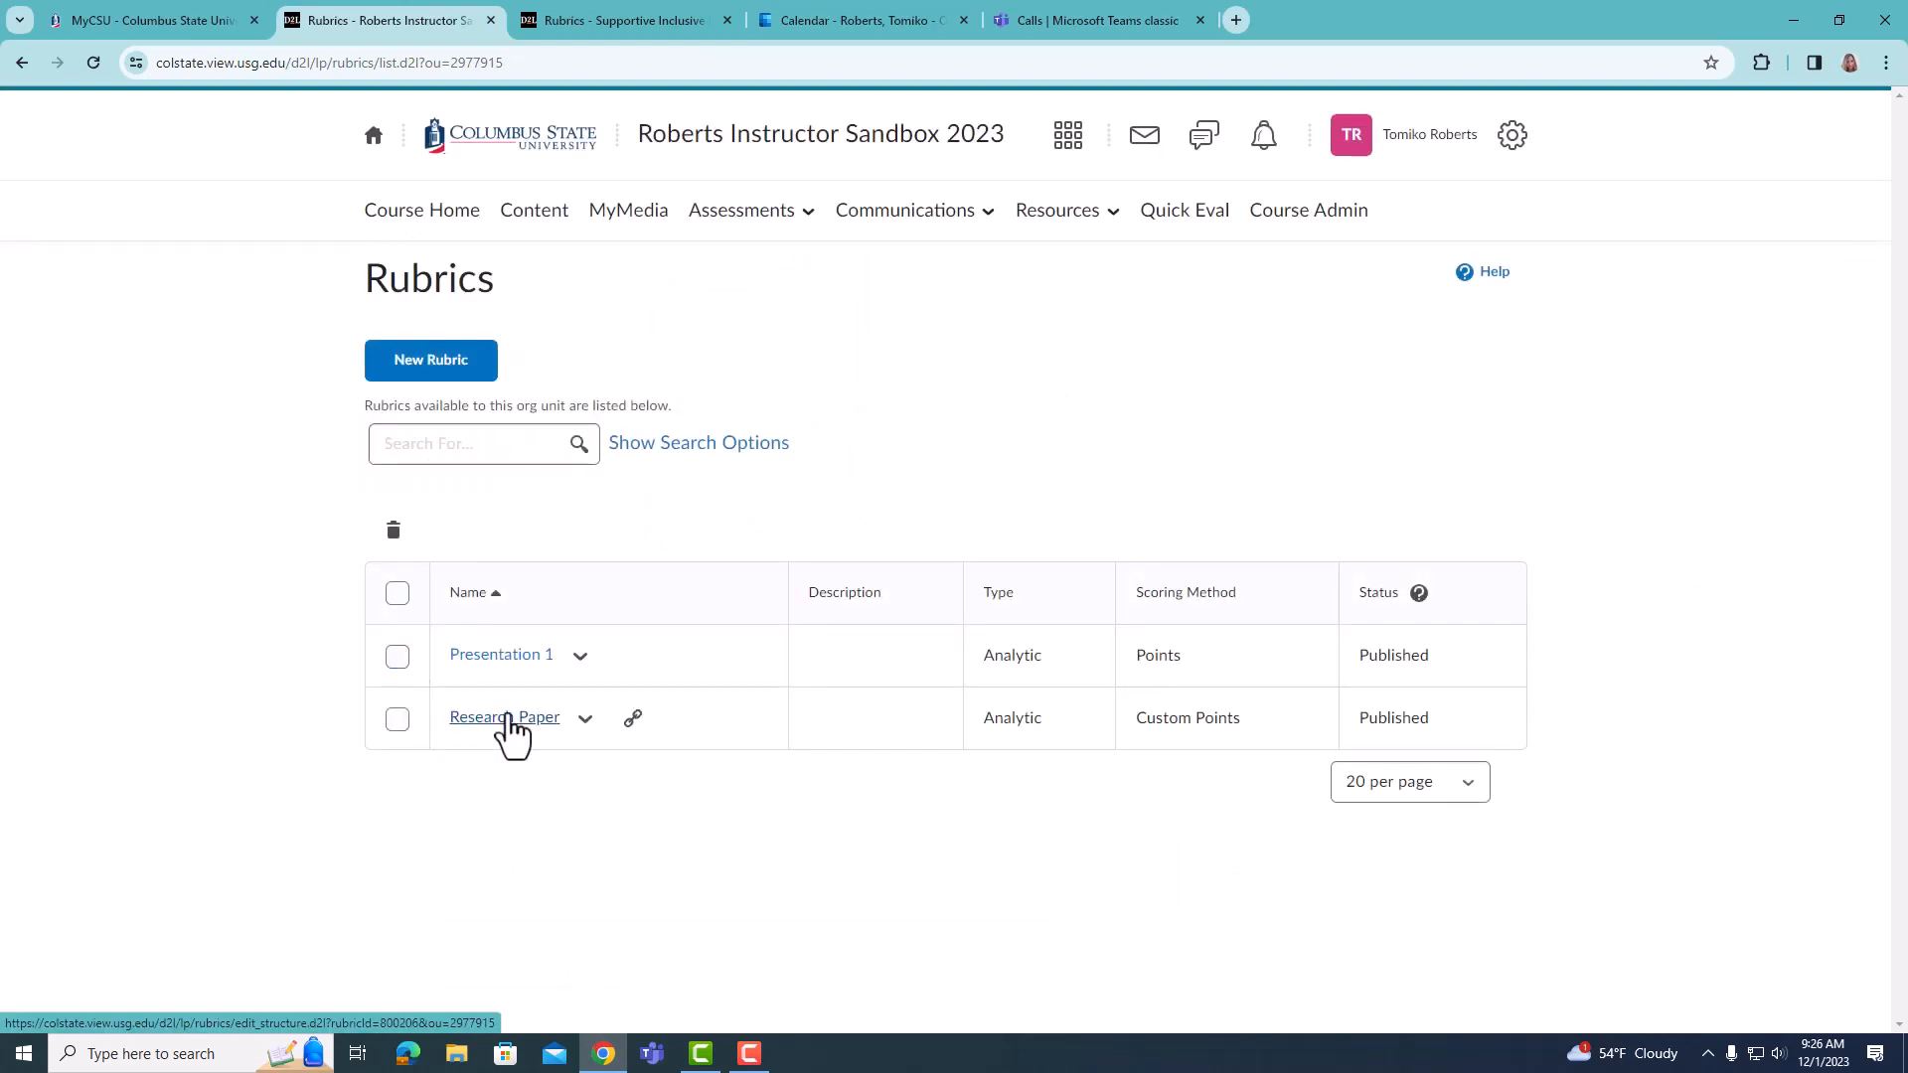
left_click(585, 719)
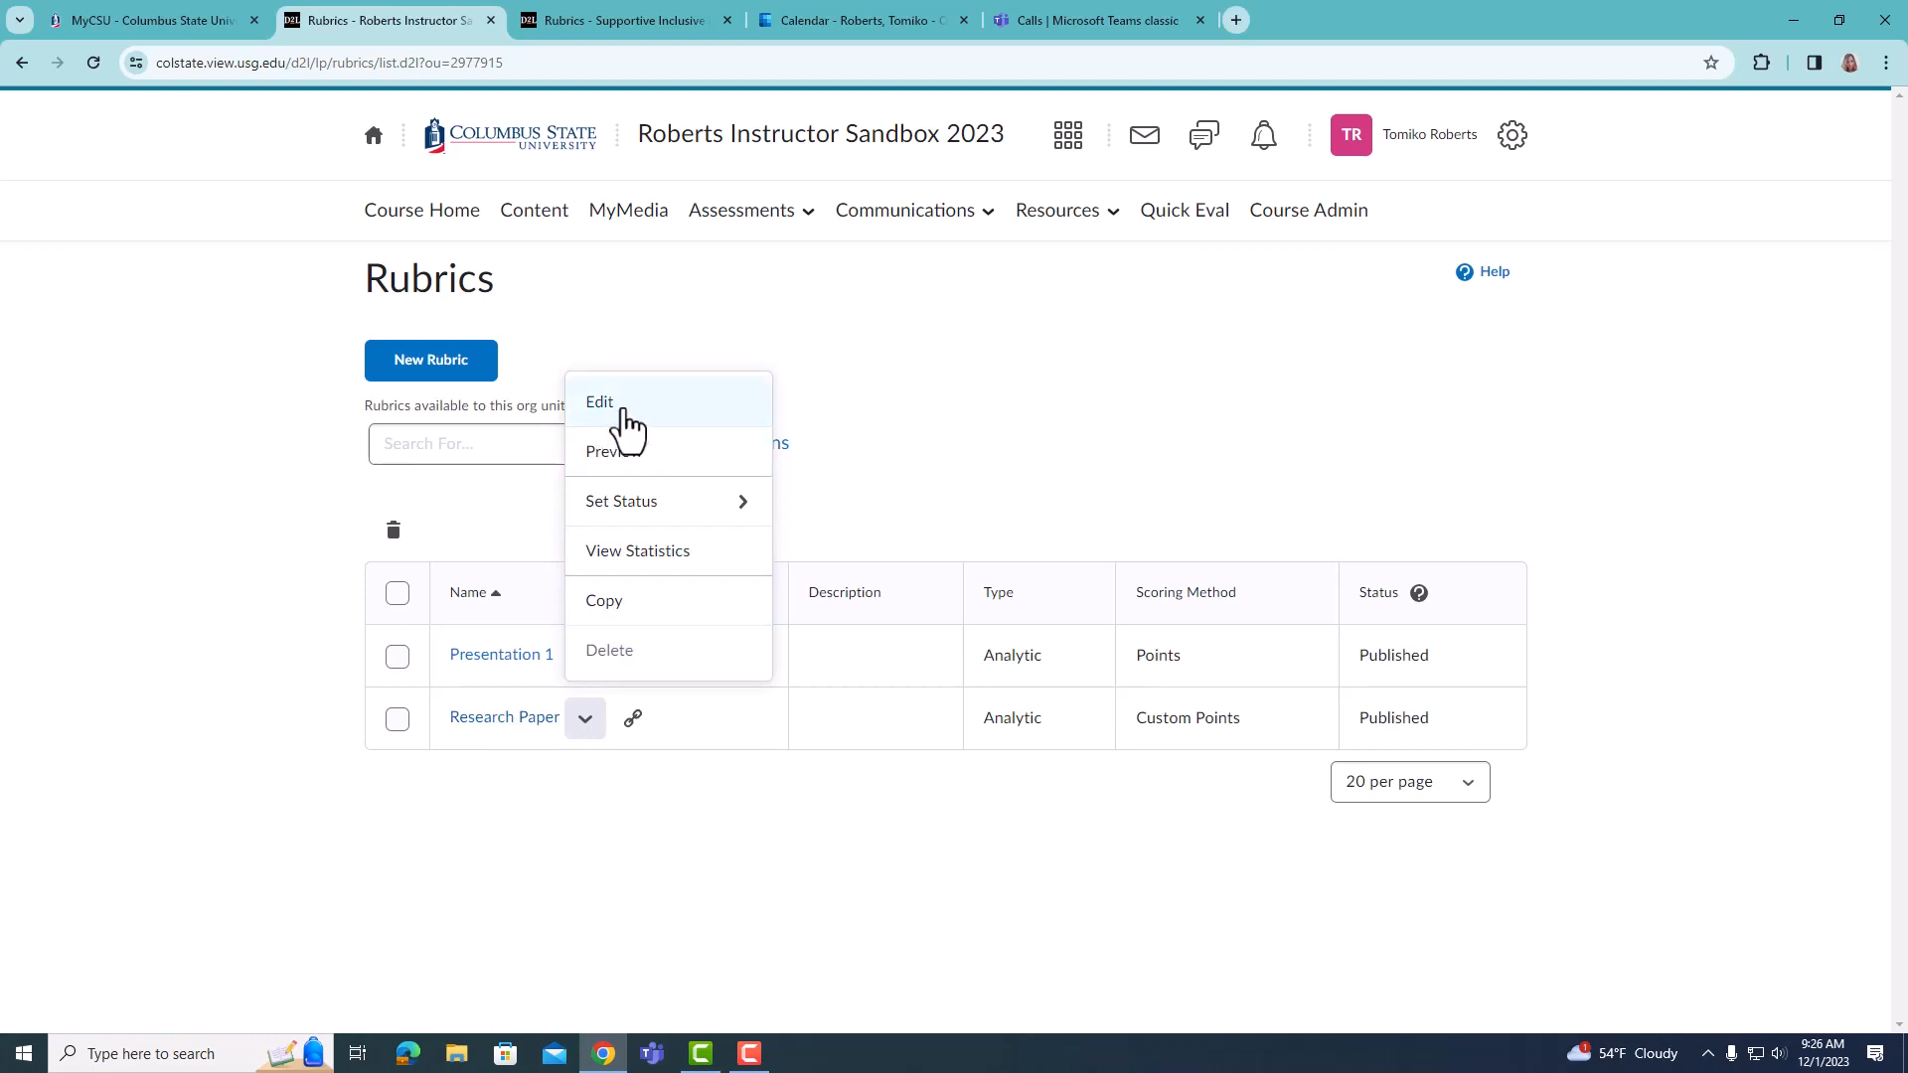
left_click(1077, 476)
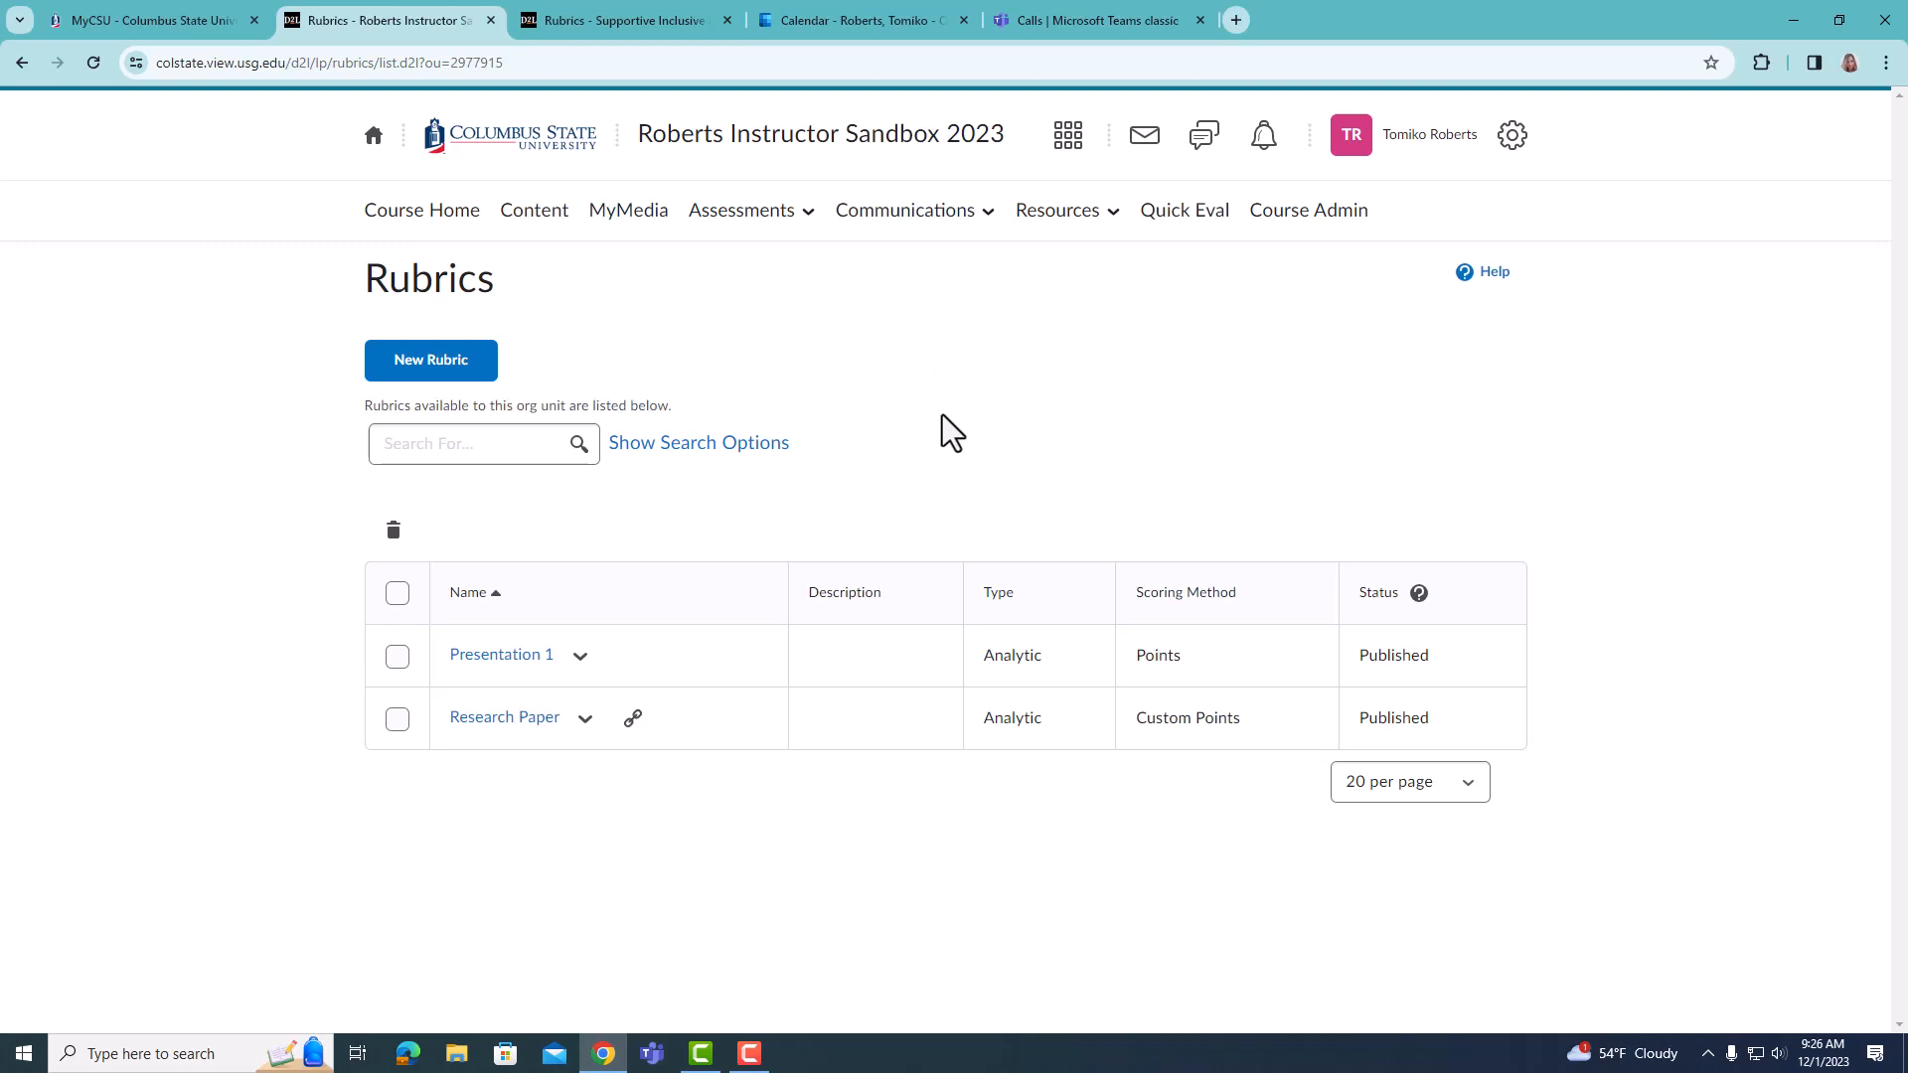
- Switch to the Supportive Inclusive Practices course's rubrics and view the actions for the locked Accessibility Perspectives Strong Contrast Discussion rubric
left_click(605, 15)
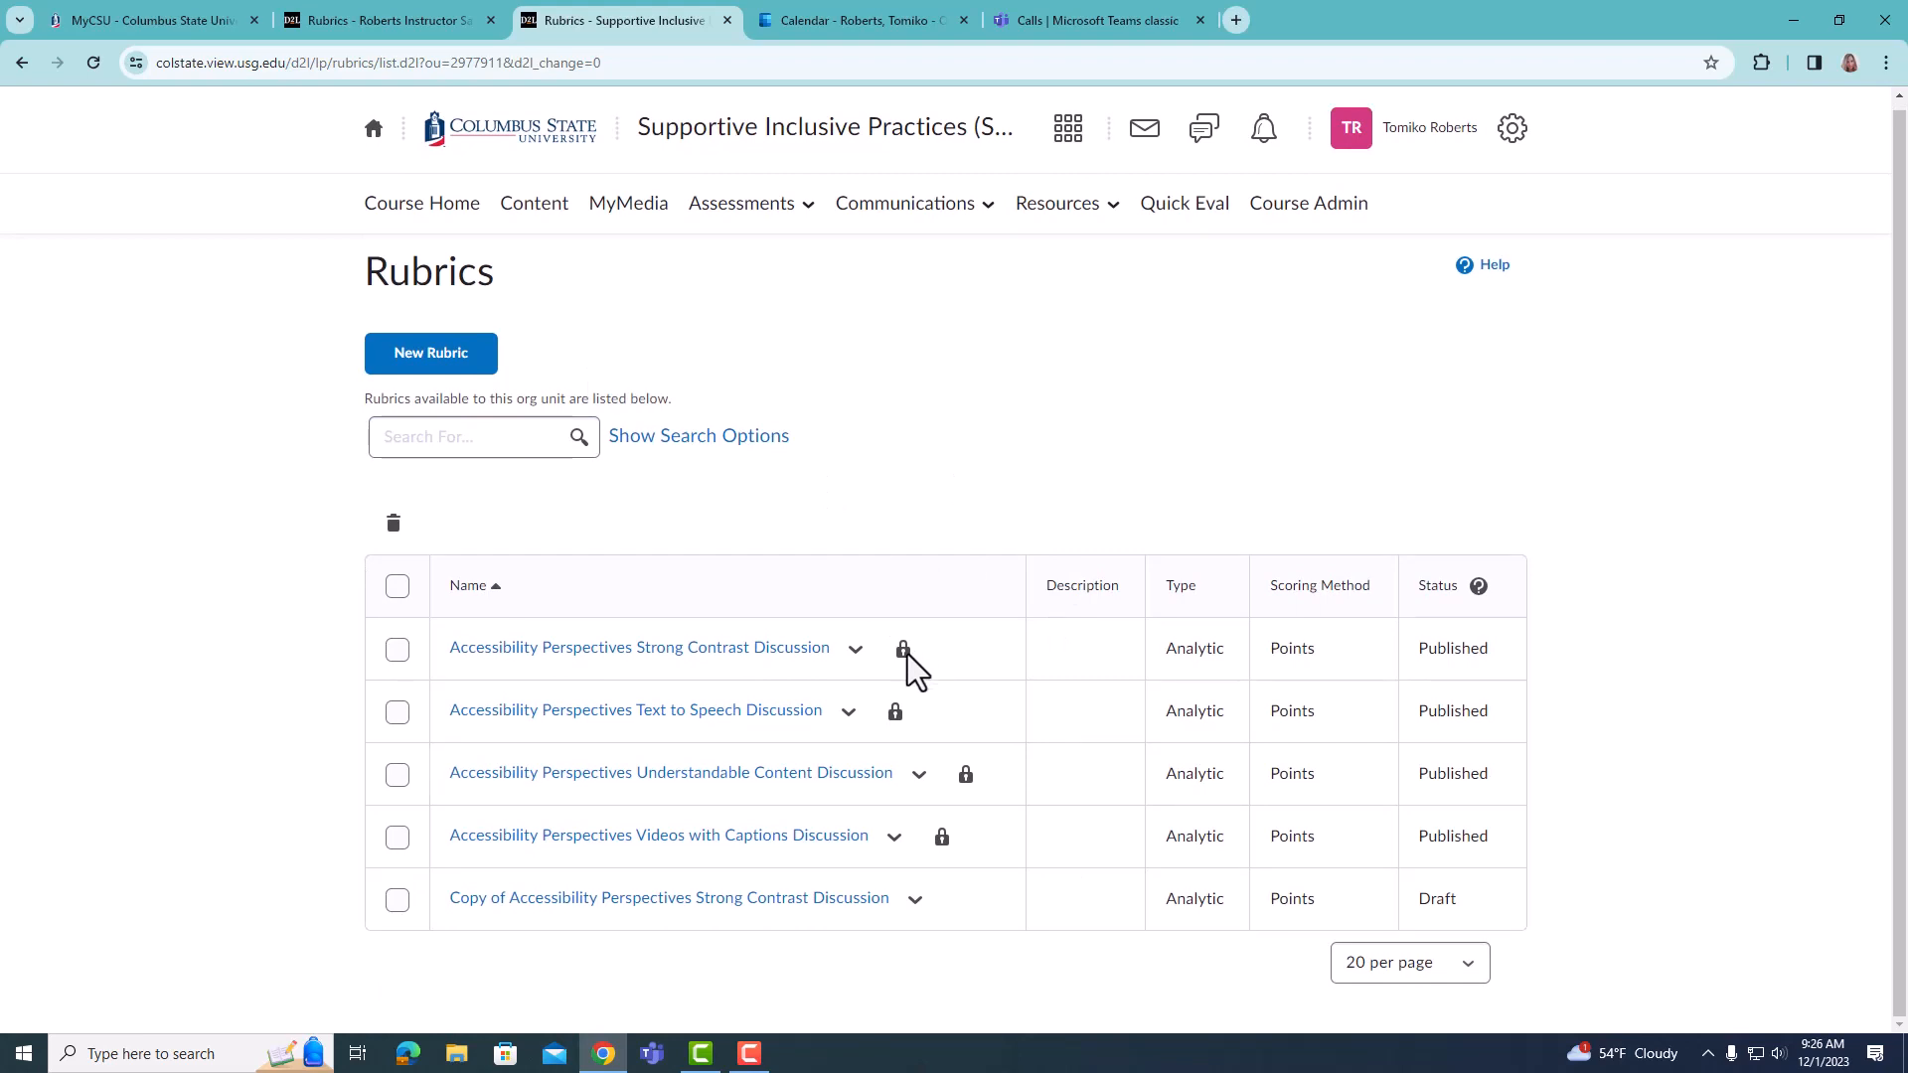
mouse_move(904, 658)
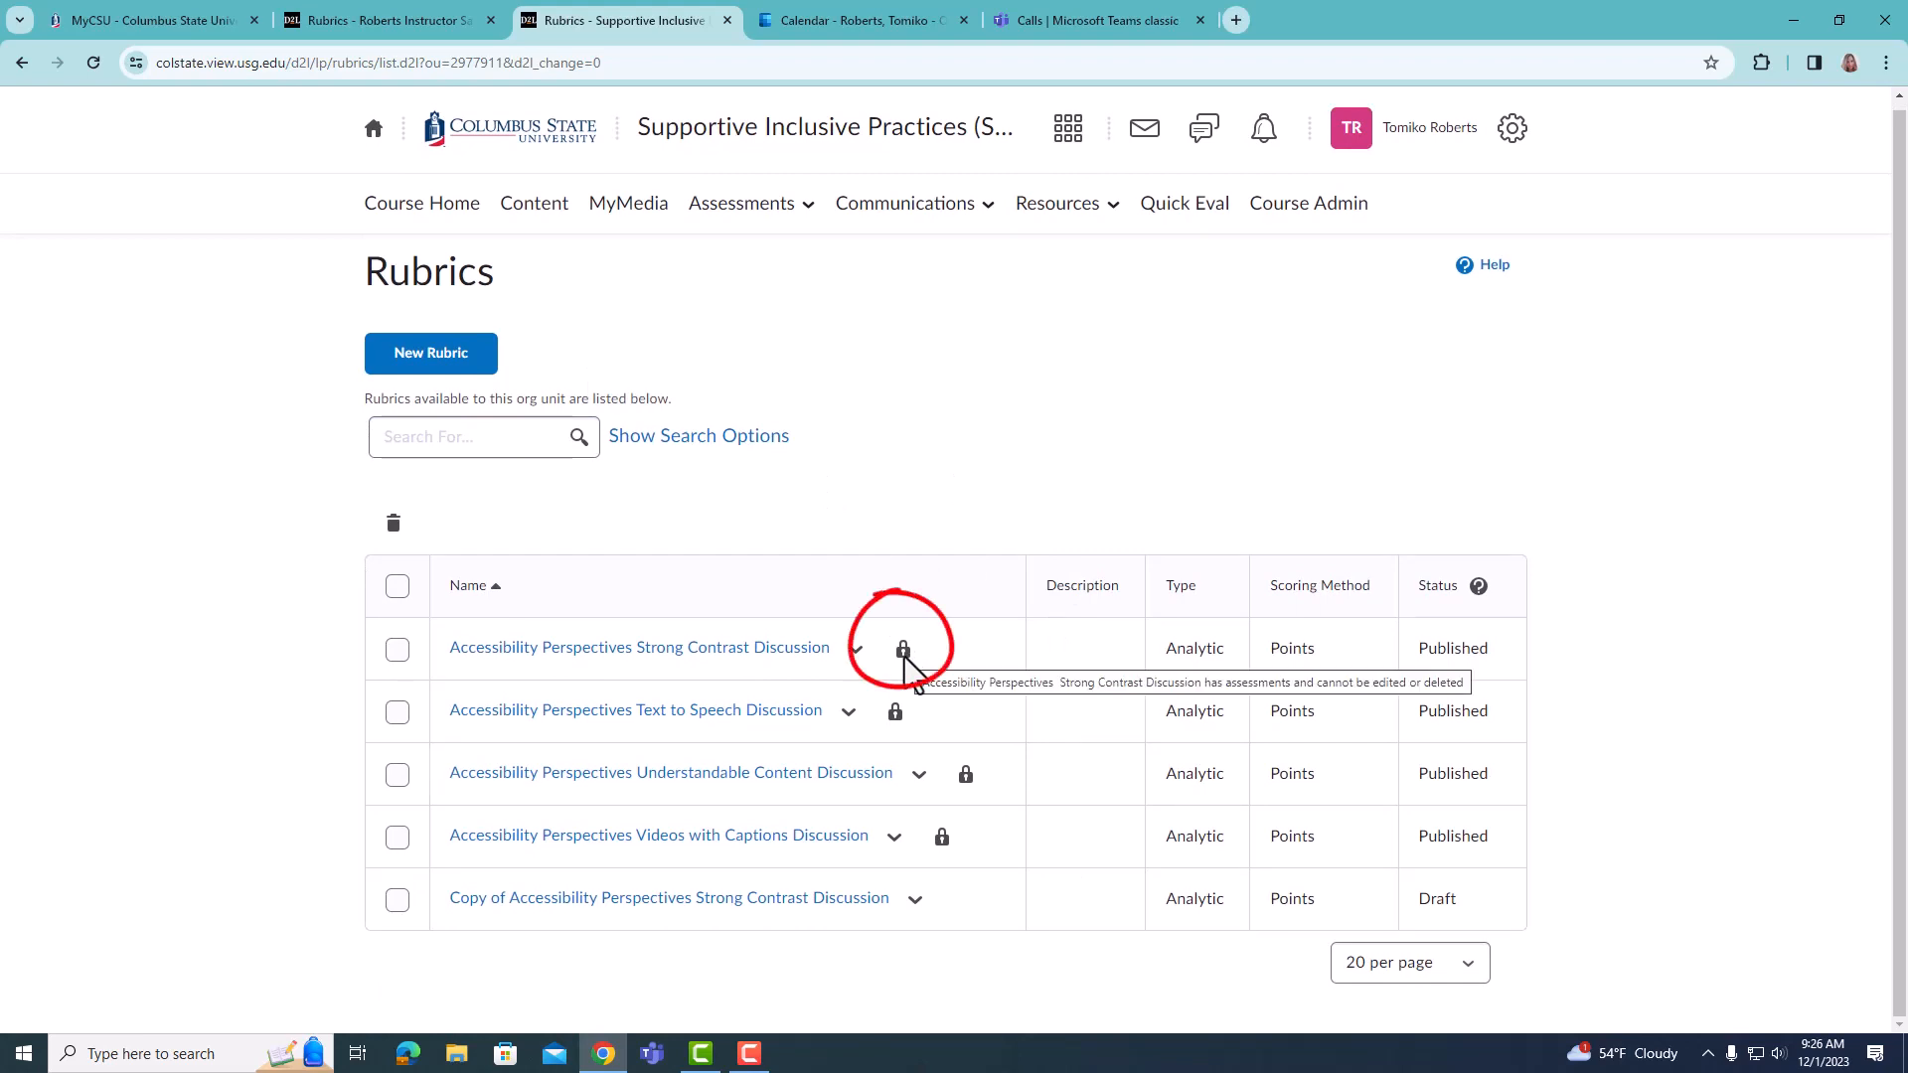
left_click(852, 651)
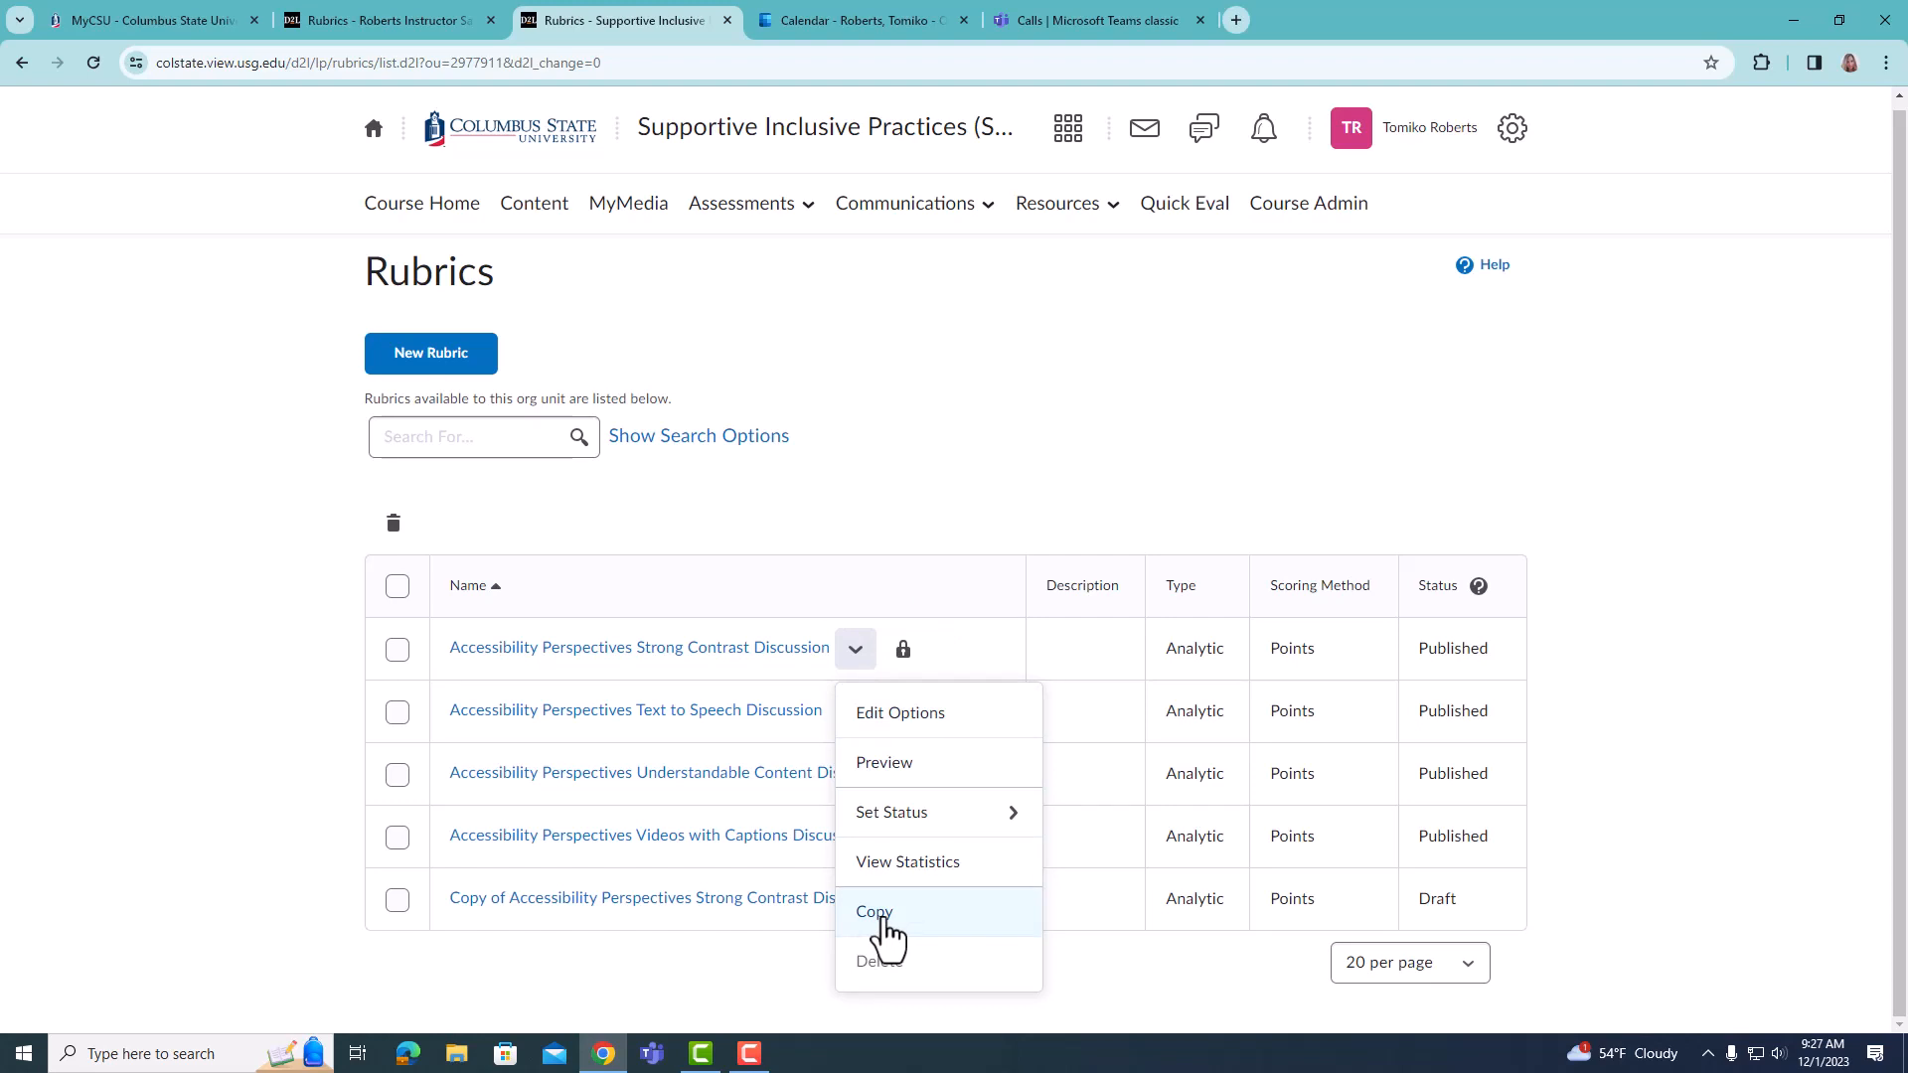
left_click(987, 447)
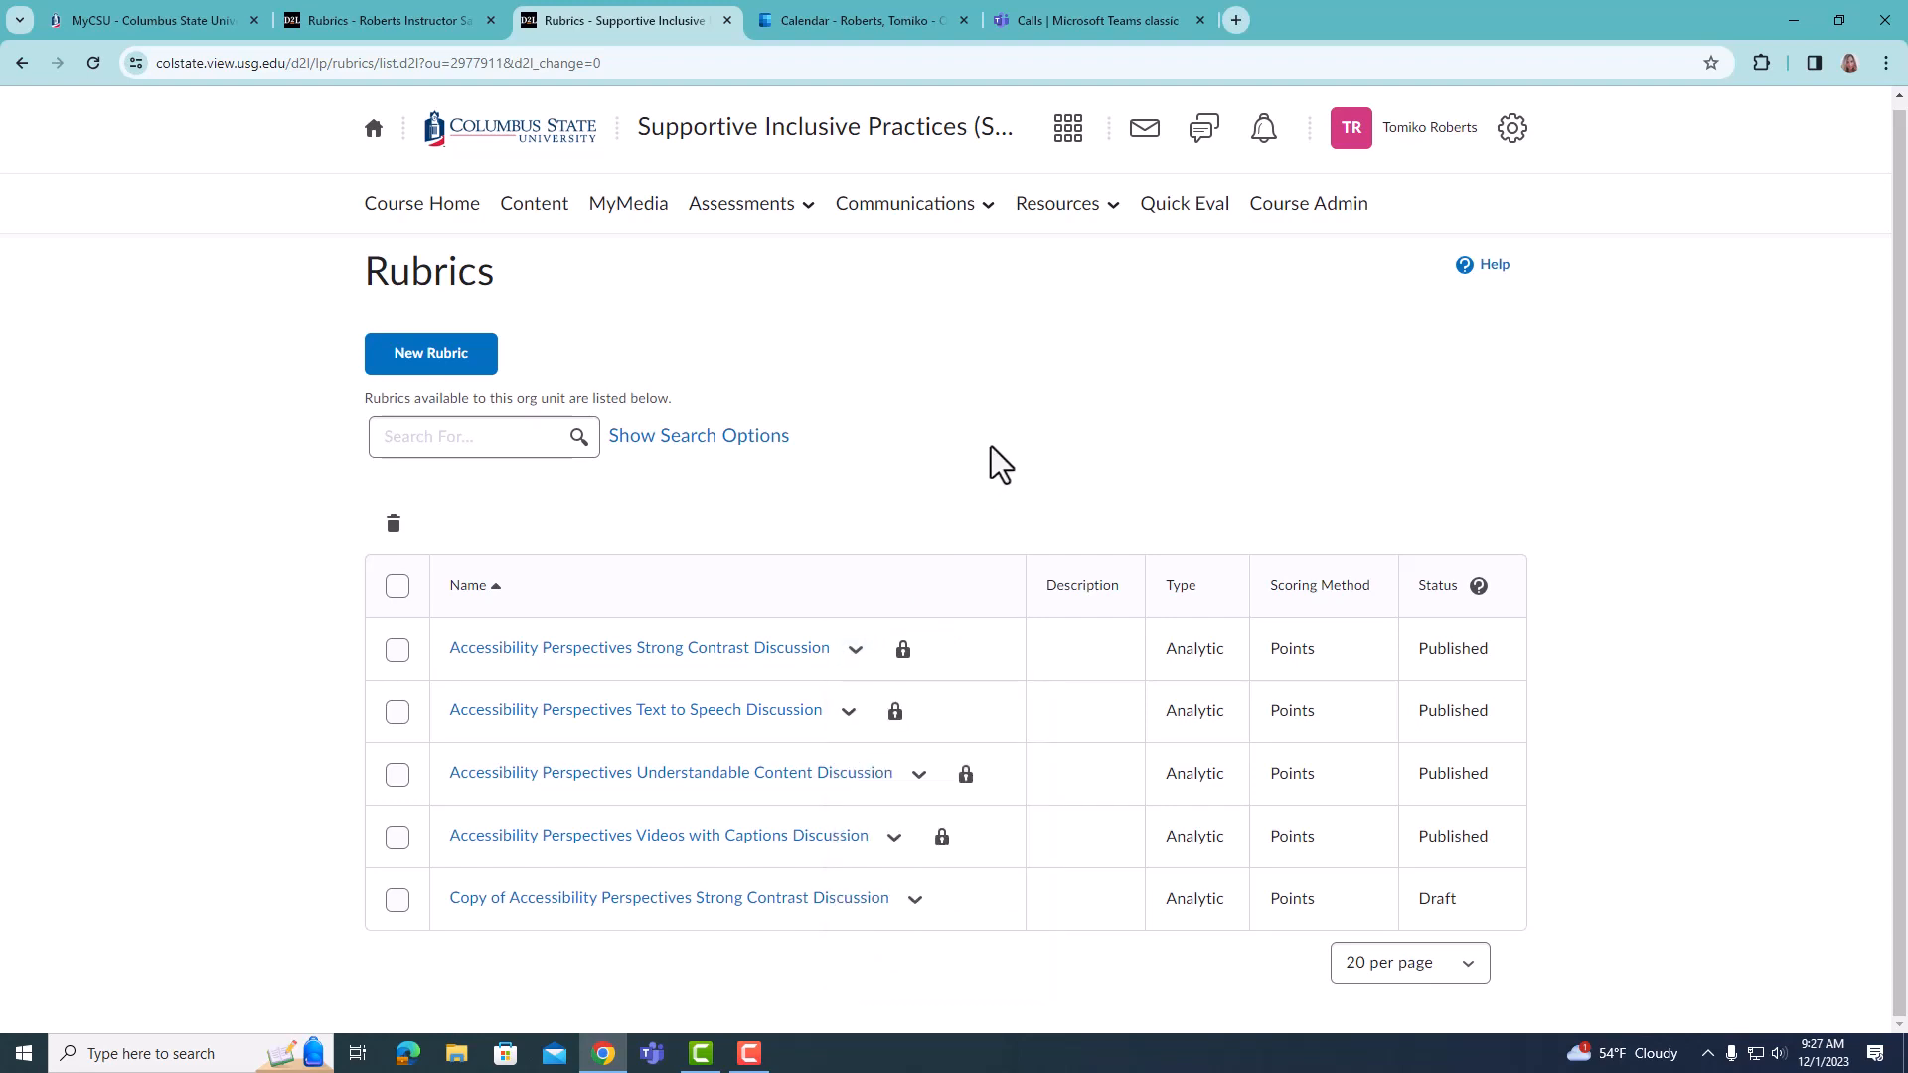